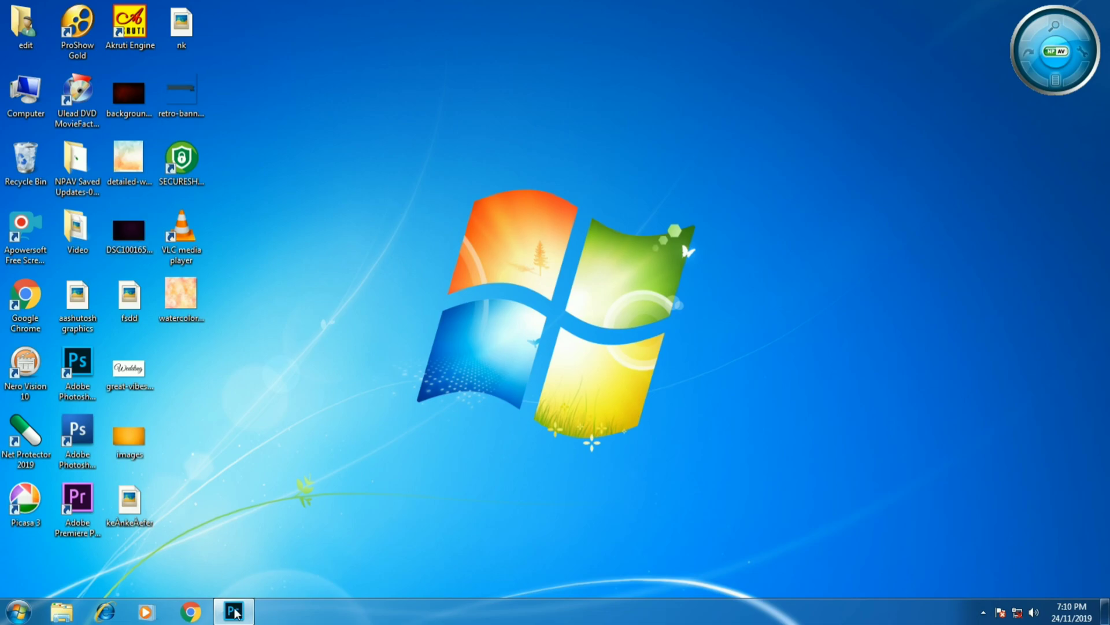
Step: Create a new blank white 6 × 8 inch, 400 ppi document named Untitled-1
click(234, 612)
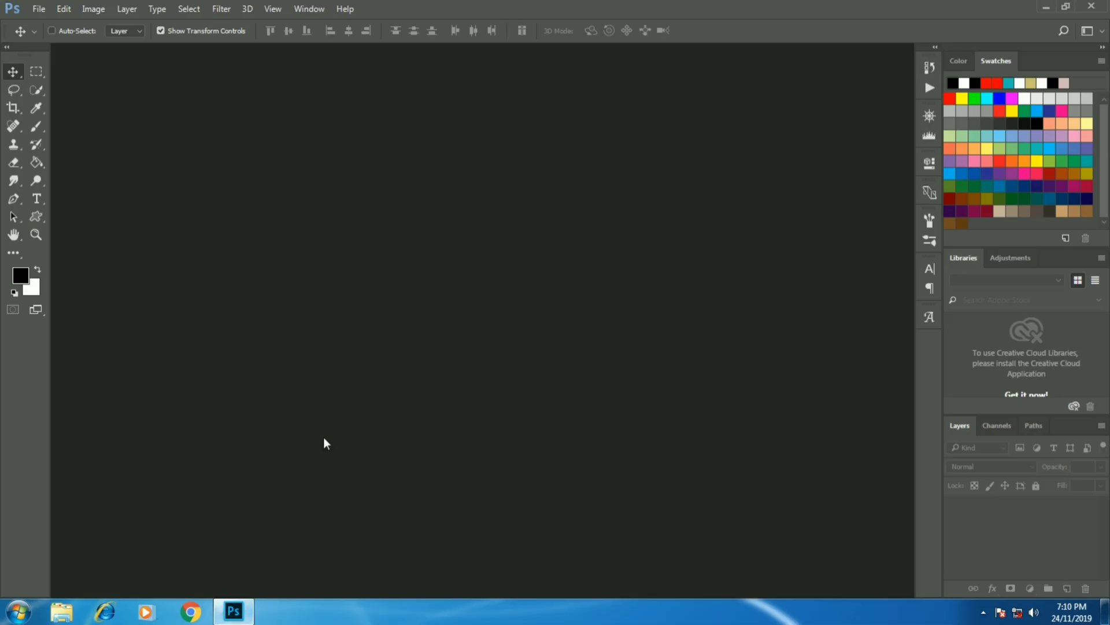
click(41, 8)
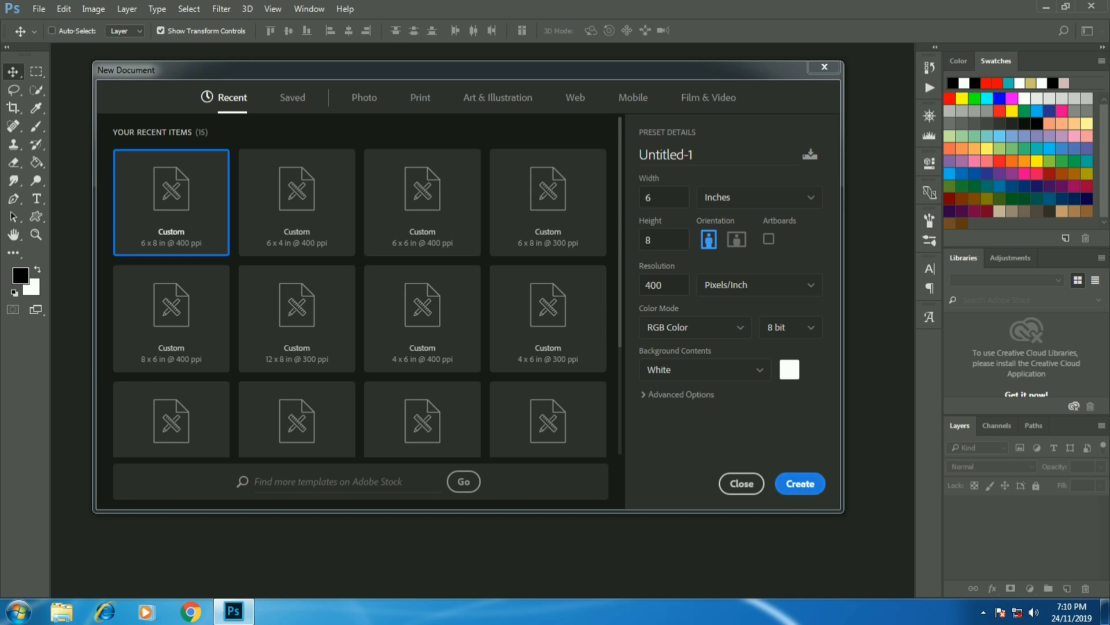
key(Return)
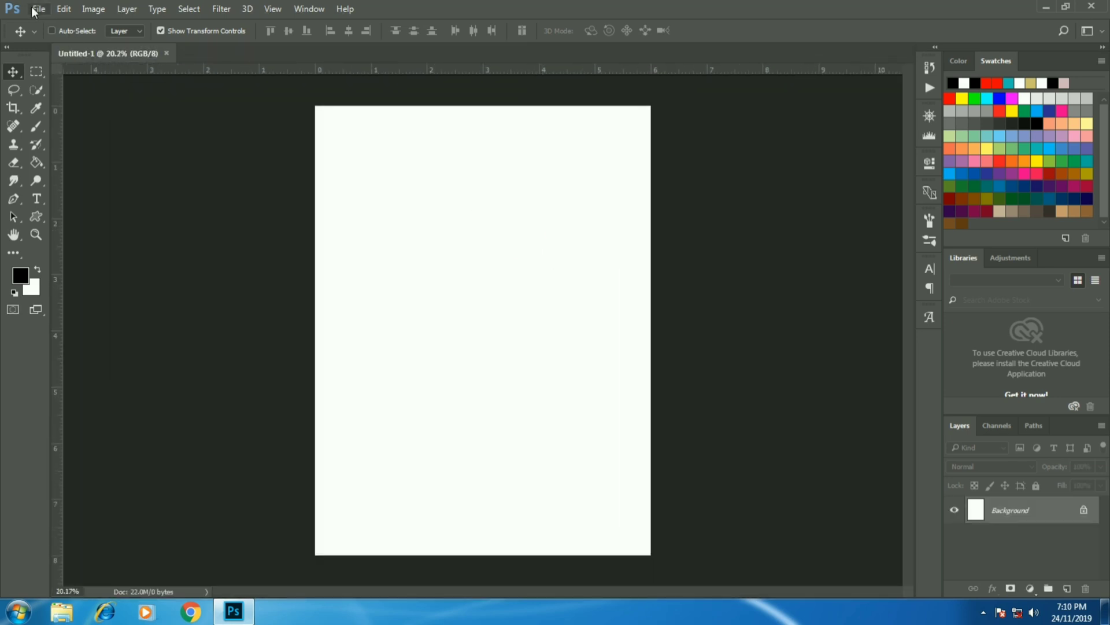
Step: Place the red backgound.jpg texture into the poster and stretch it to fill the canvas
click(36, 9)
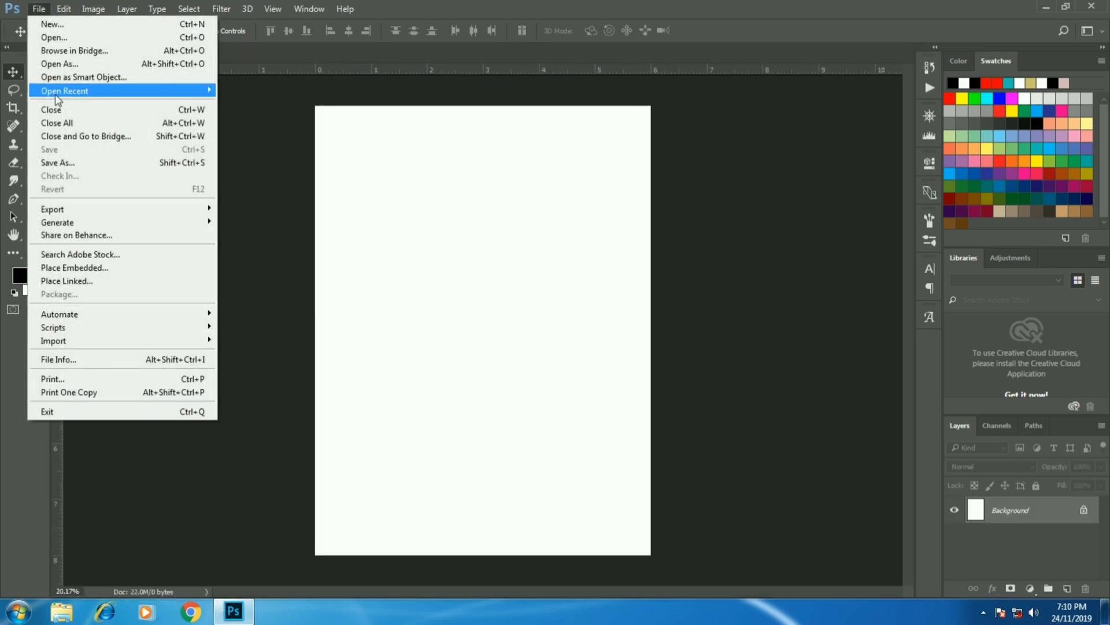
click(65, 37)
click(241, 104)
click(488, 434)
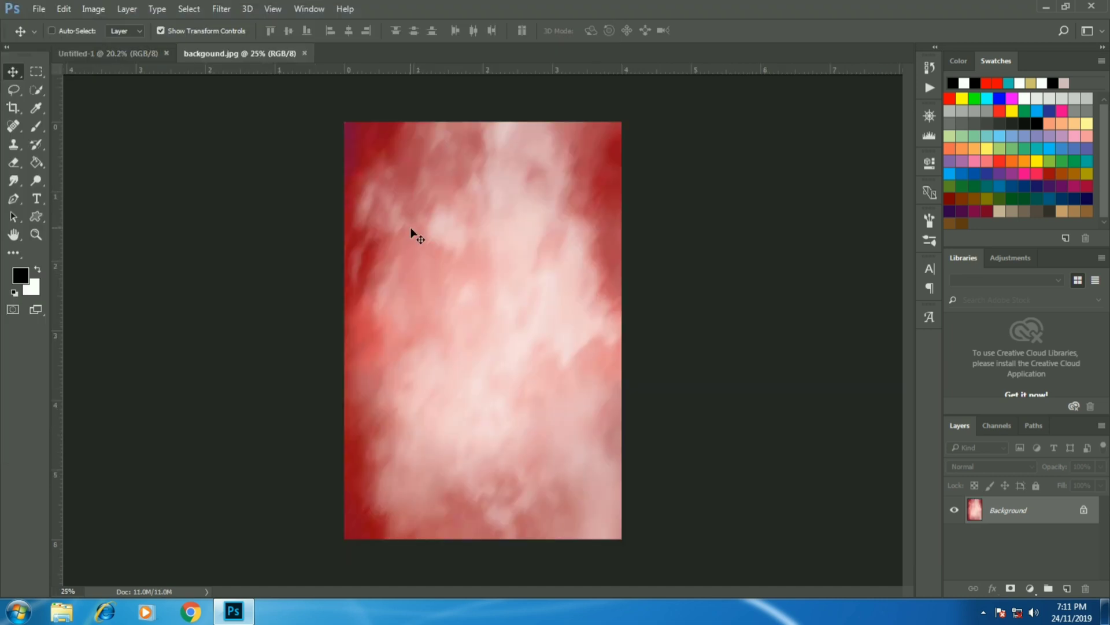
drag(114, 48, 426, 228)
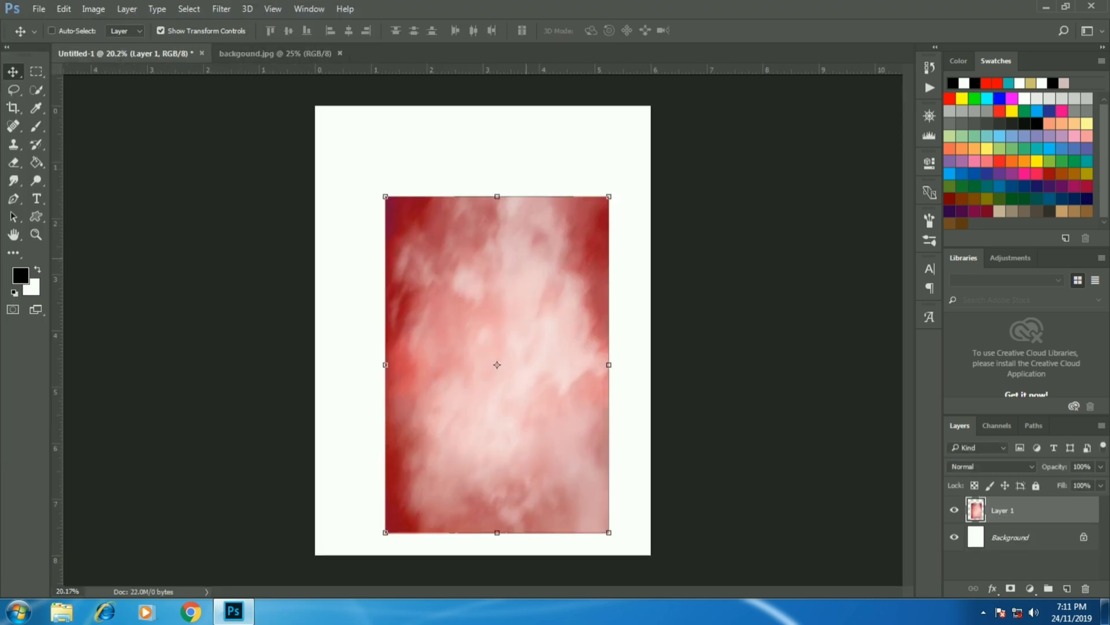
drag(527, 256, 463, 167)
drag(539, 281, 651, 276)
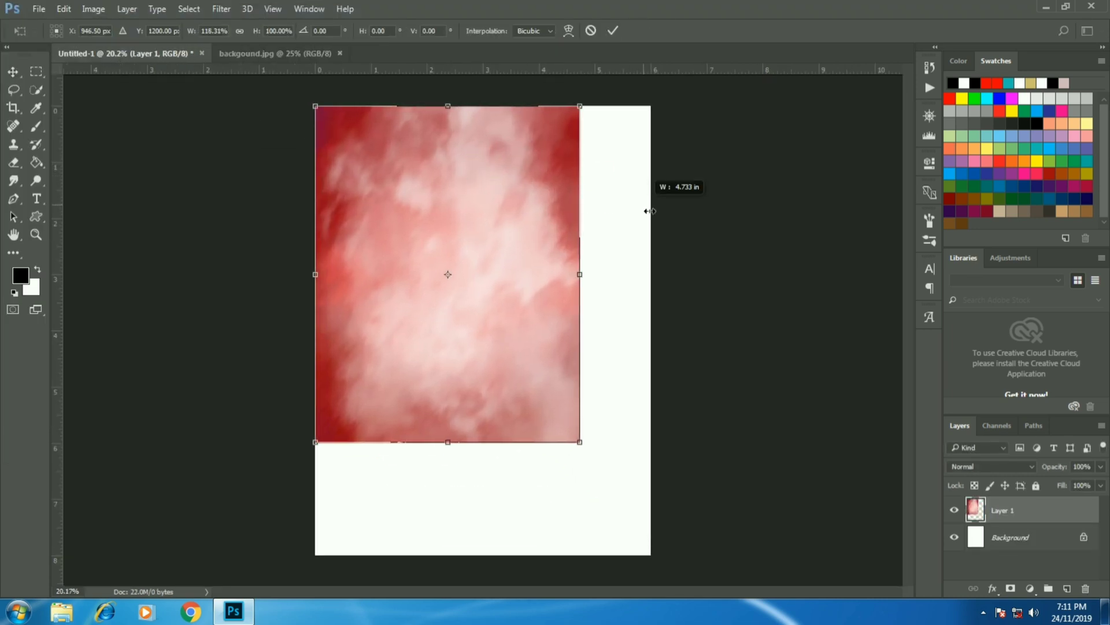
drag(483, 448, 503, 554)
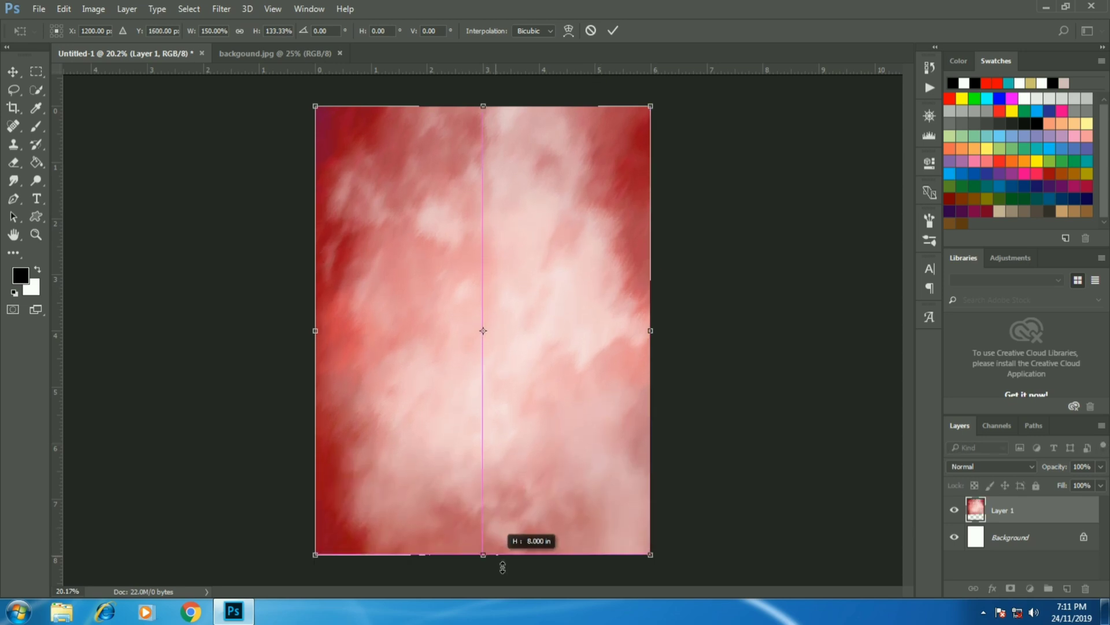
click(613, 30)
Step: Open the Images photo of the man from the design folder
click(38, 9)
click(55, 35)
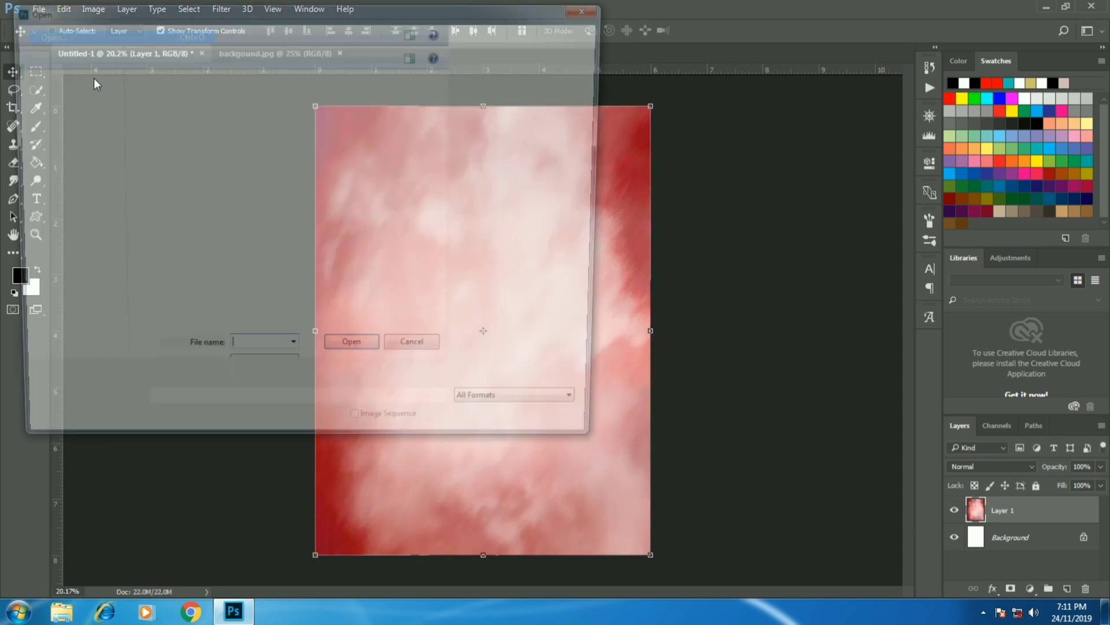
click(483, 110)
click(491, 434)
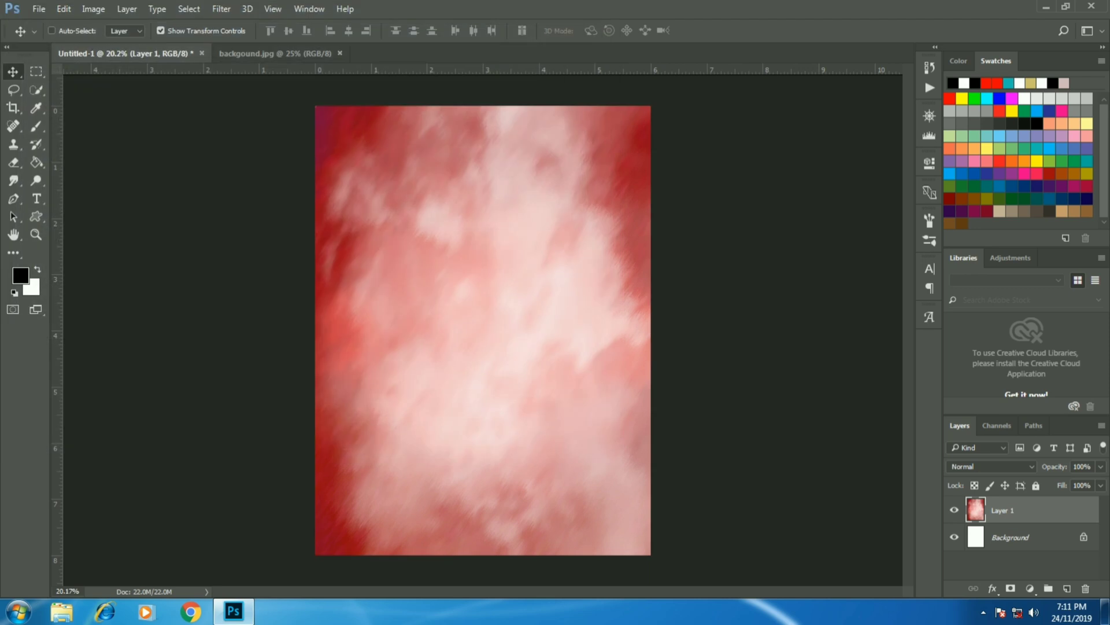
Step: Bring the man into the poster, enlarge him, and reselect the red texture layer
drag(504, 191, 165, 54)
mouse_move(513, 179)
mouse_down()
mouse_move(483, 225)
mouse_move(565, 155)
mouse_move(500, 199)
mouse_up()
key(Return)
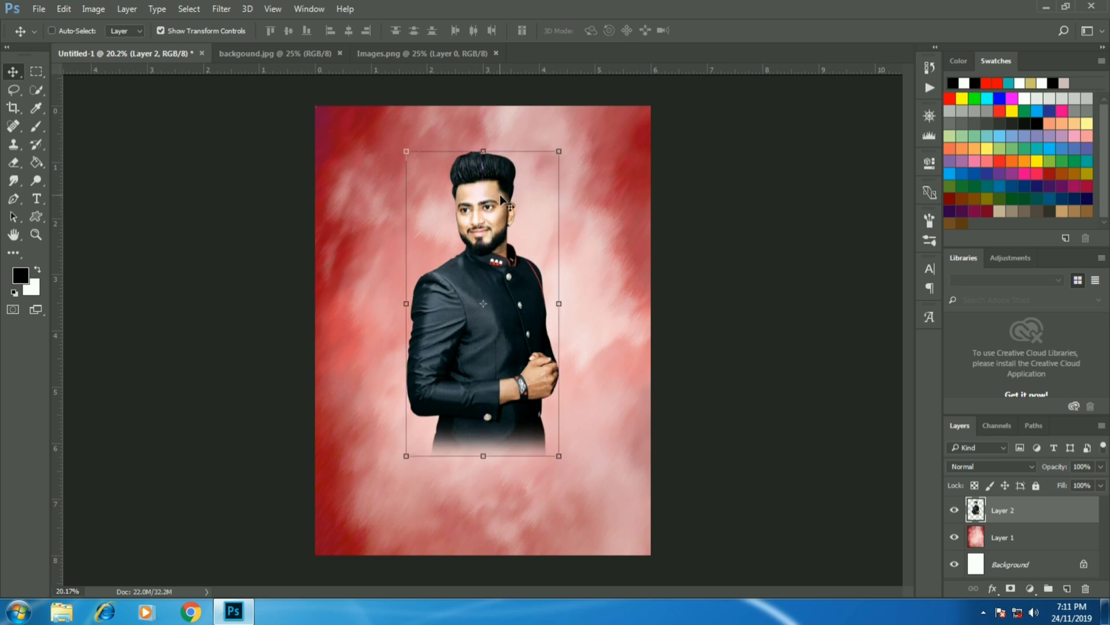
click(1006, 538)
Step: Add the grey b;ack.png portrait, shrunk to about two-thirds and raised behind the man
click(39, 9)
click(35, 36)
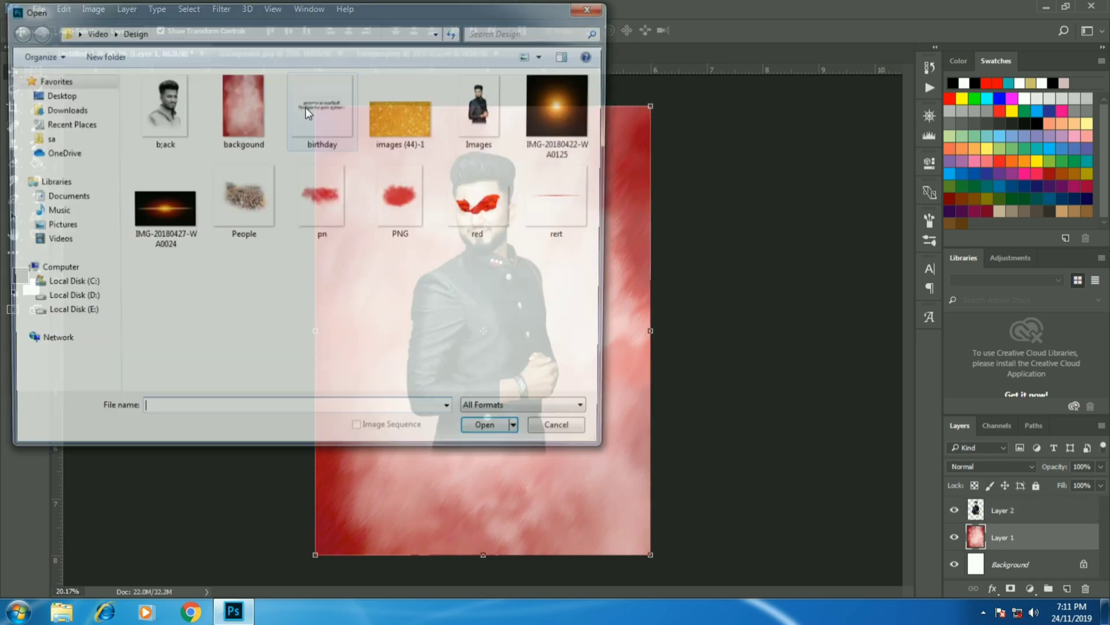
click(166, 119)
click(501, 440)
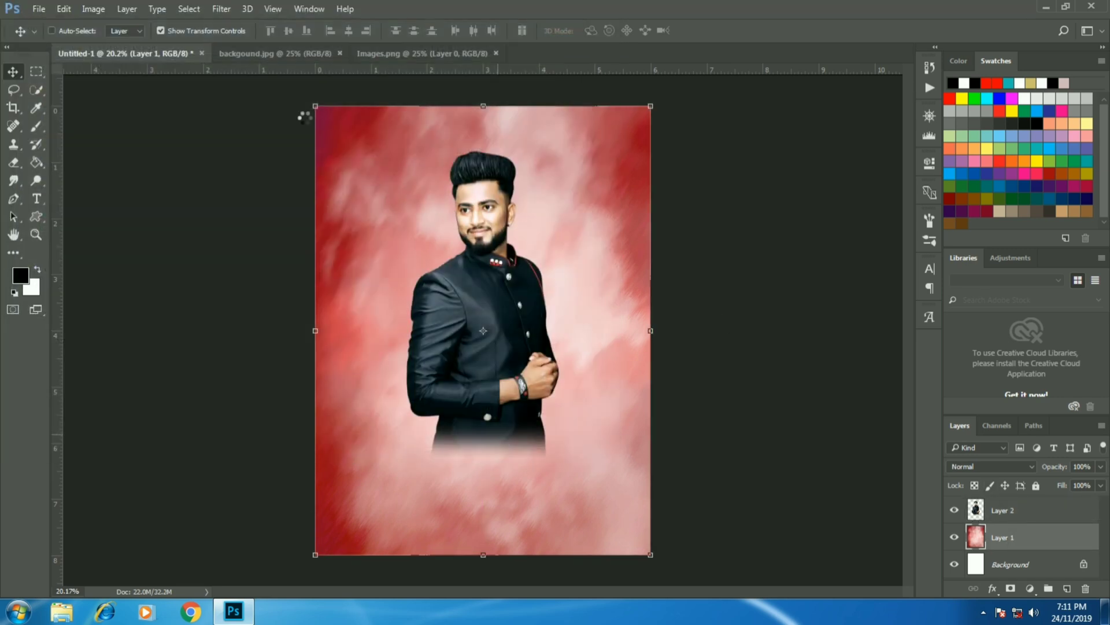
mouse_move(486, 81)
mouse_down()
mouse_move(176, 51)
mouse_move(480, 324)
mouse_up()
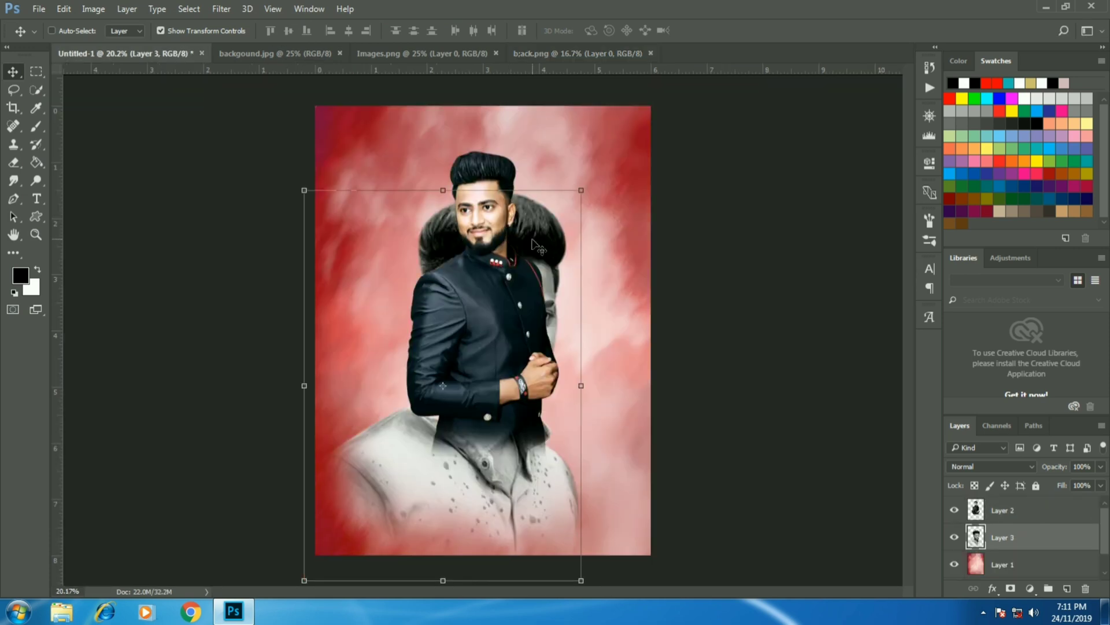
key(ctrl+t)
drag(648, 550, 588, 452)
drag(555, 231, 564, 162)
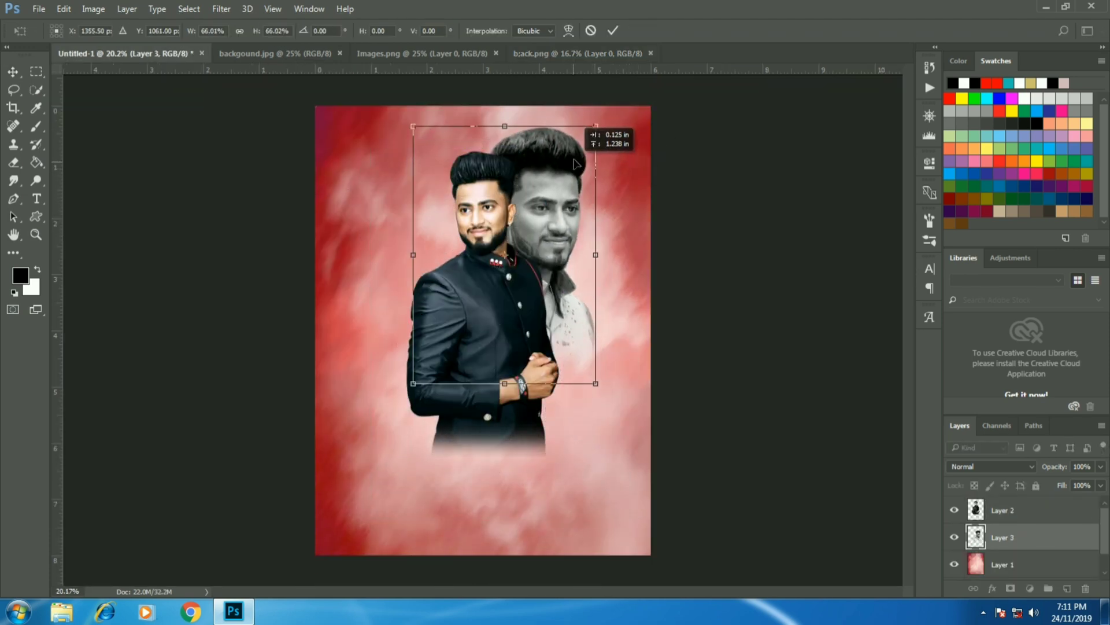
click(613, 30)
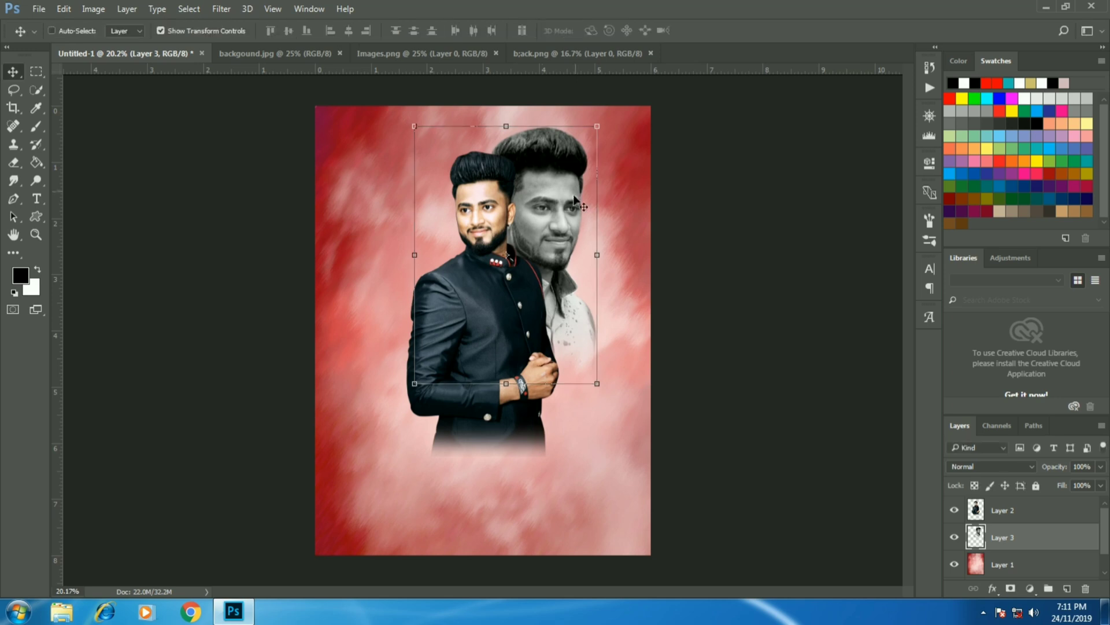
scroll(555, 197, down, 1)
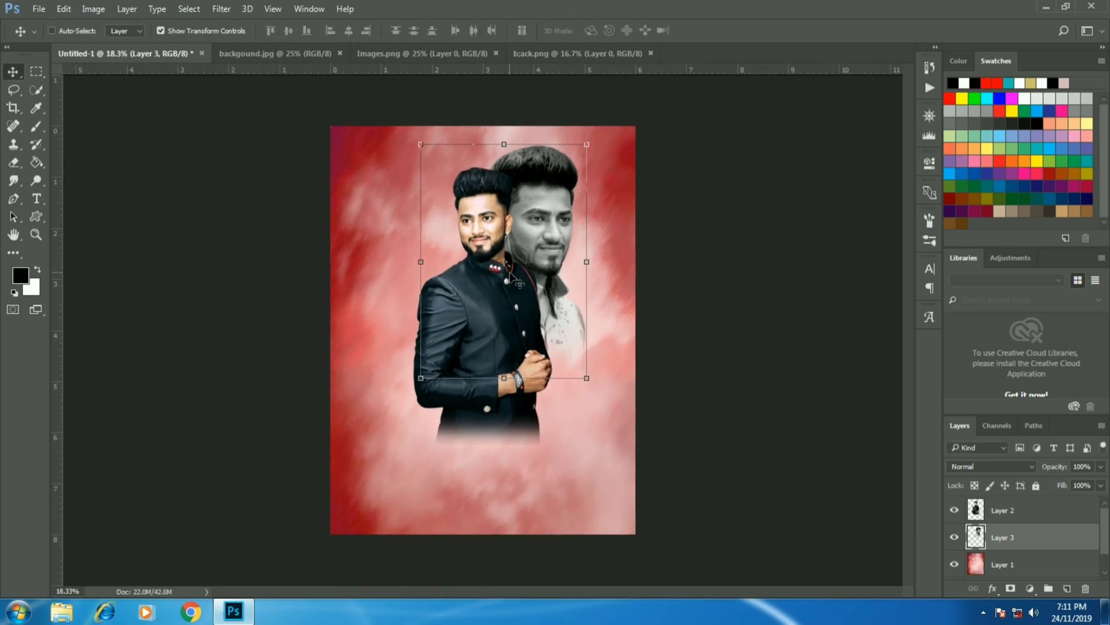
Step: Add a second, enlarged copy of the man standing on the left
click(38, 9)
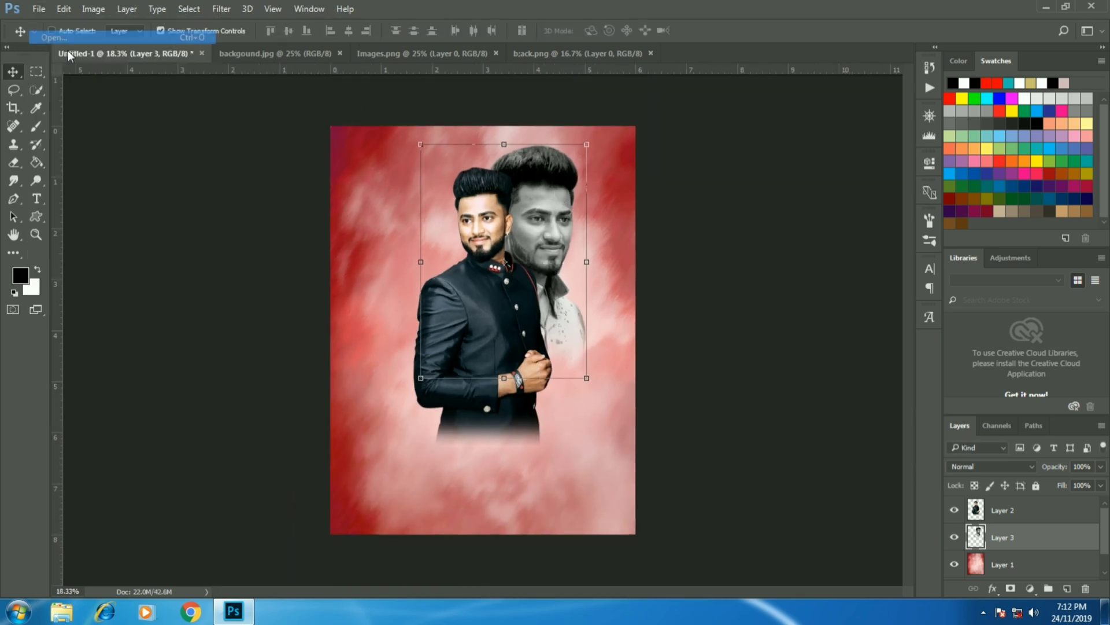
click(57, 36)
double_click(482, 107)
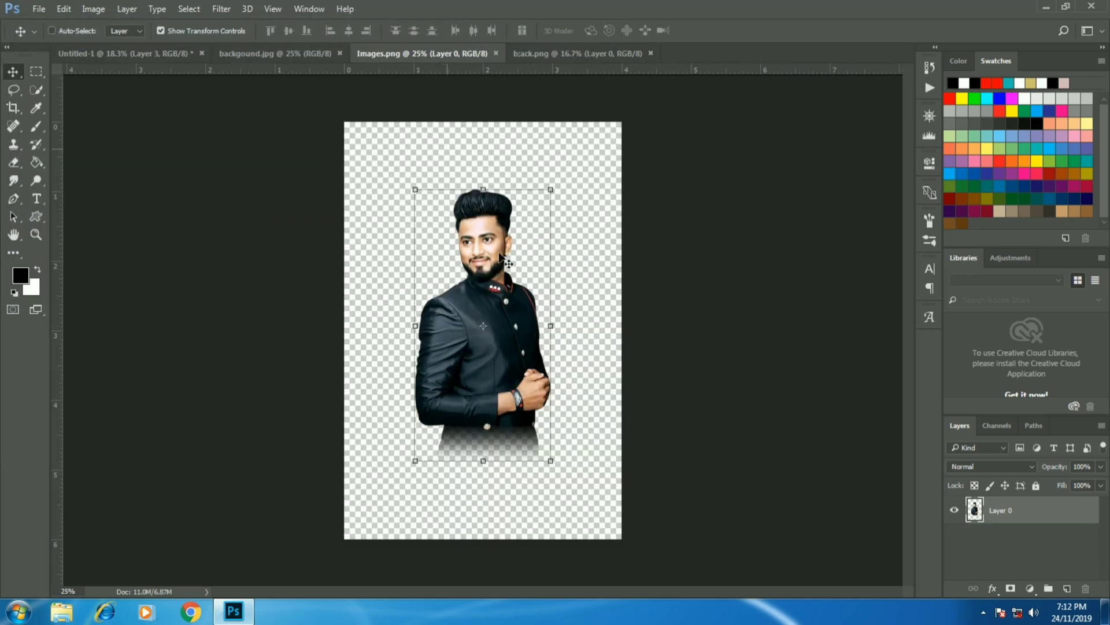
mouse_move(509, 260)
mouse_down()
mouse_move(209, 79)
mouse_move(505, 263)
mouse_move(445, 254)
mouse_up()
scroll(445, 254, up, 1)
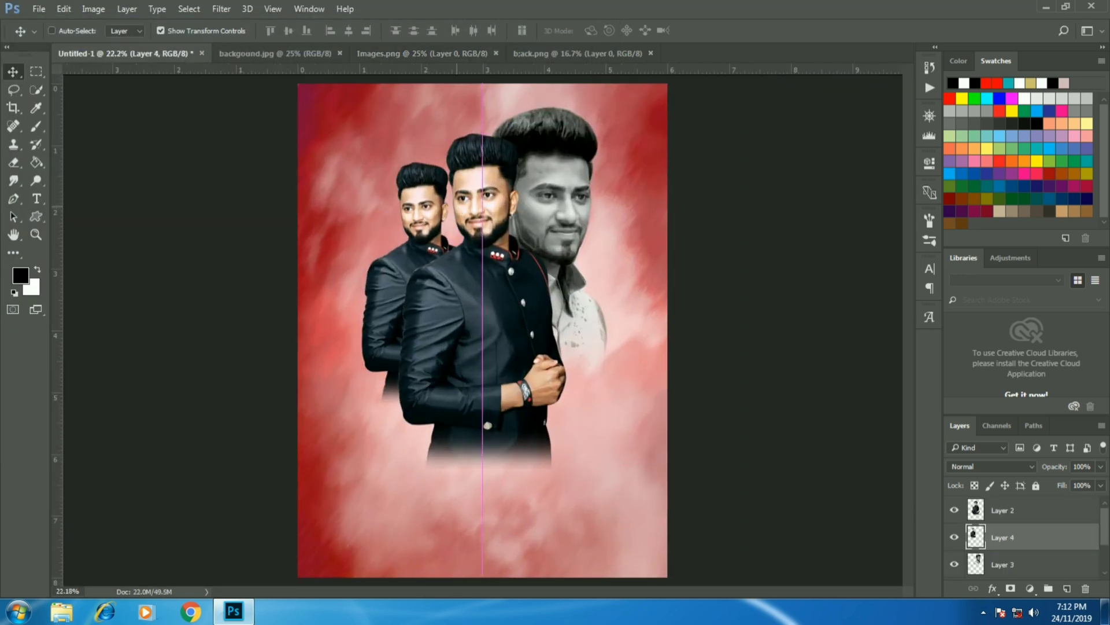
key(ctrl+t)
mouse_move(481, 159)
mouse_down()
mouse_move(524, 124)
mouse_move(509, 147)
mouse_up()
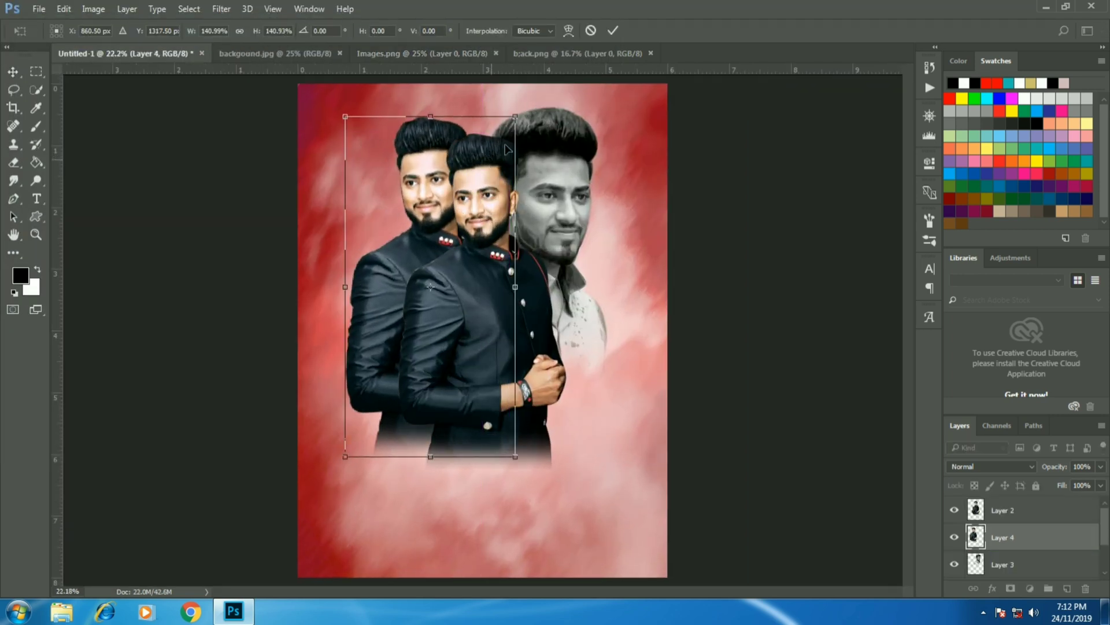
click(613, 30)
Step: Turn off auto-select, then lower the left copy, middle figure and grey portrait slightly
click(51, 30)
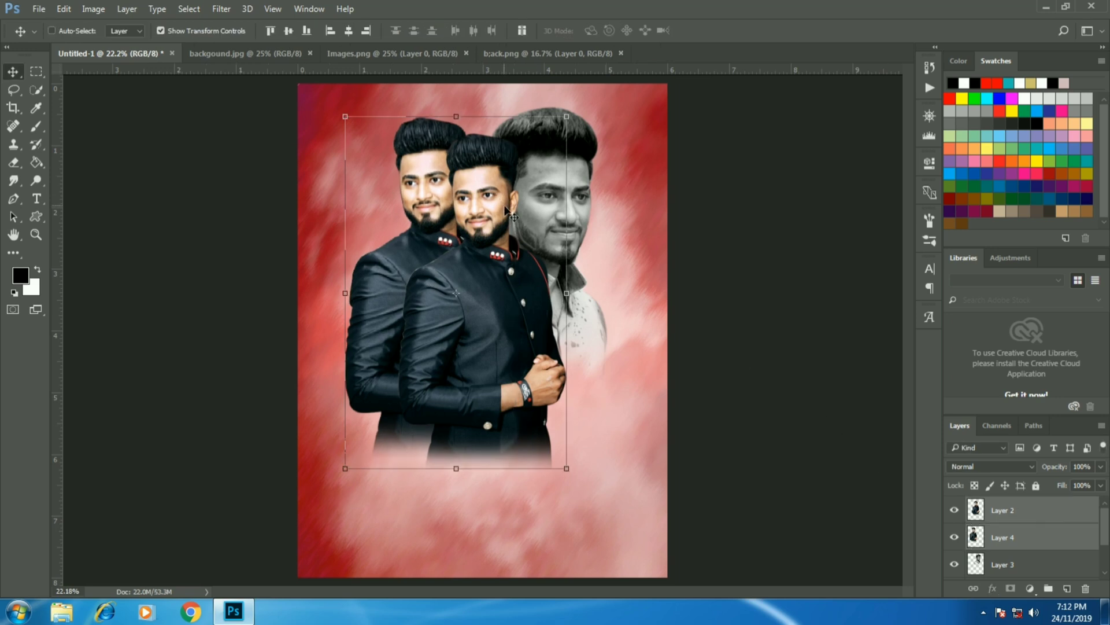
drag(405, 264, 405, 280)
click(1039, 510)
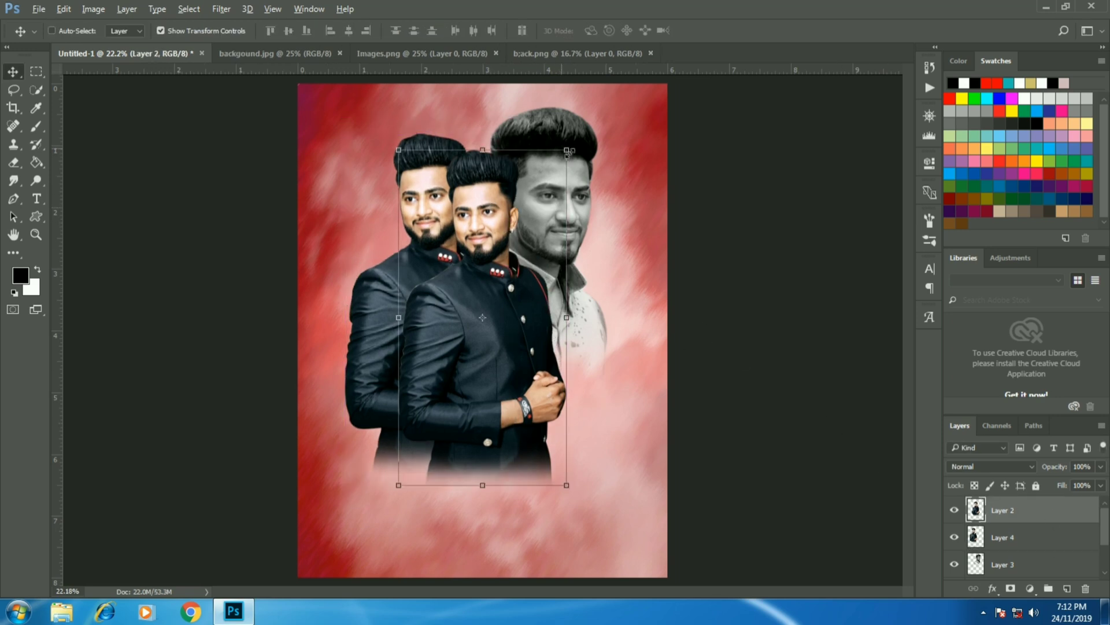
key(ctrl+t)
drag(562, 159, 575, 129)
click(612, 30)
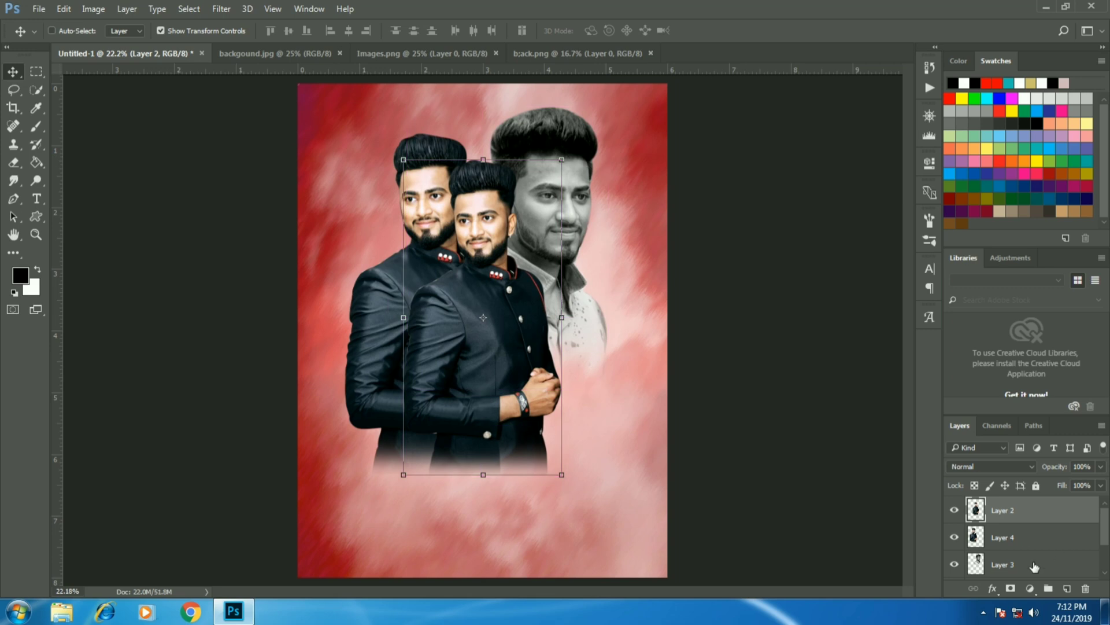
drag(565, 224, 565, 248)
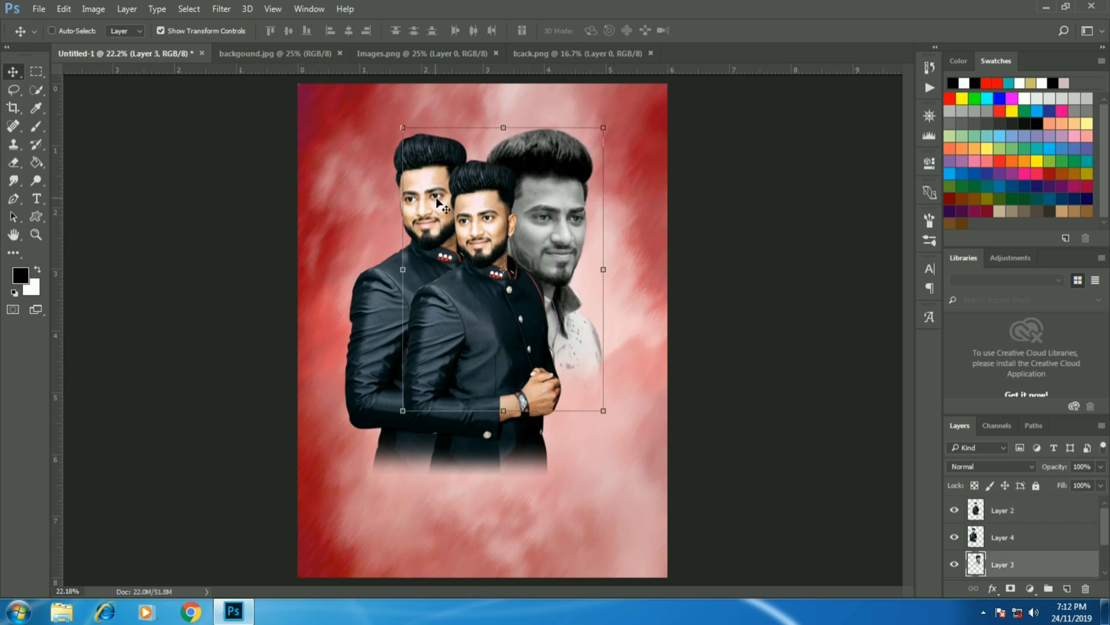
Step: Nudge the left copy into place and reselect the middle figure's layer
click(1041, 531)
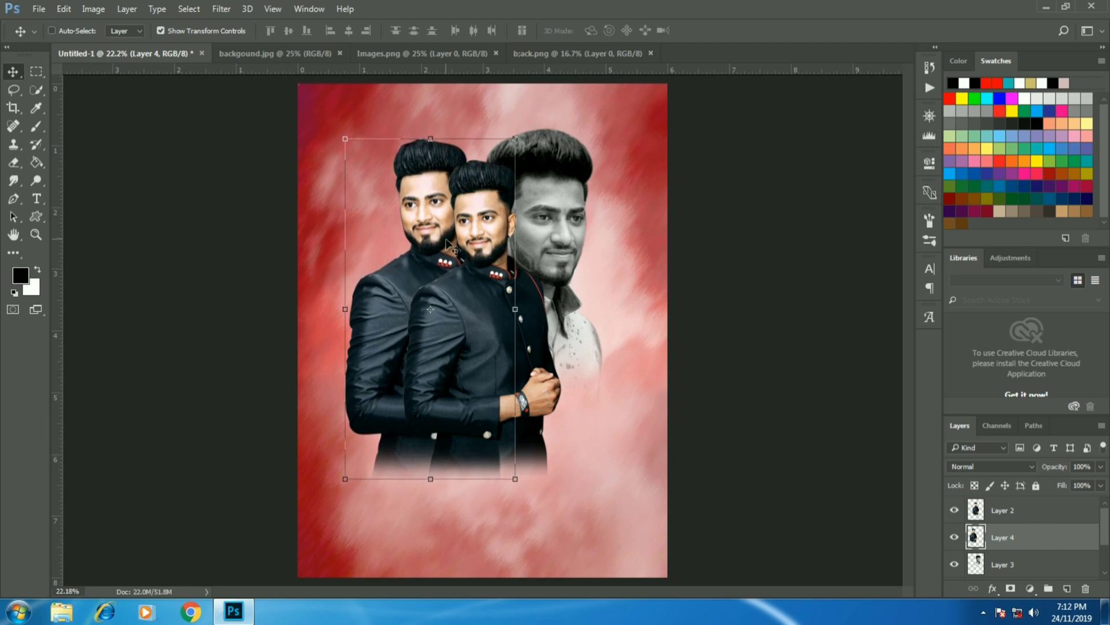
drag(517, 309, 519, 318)
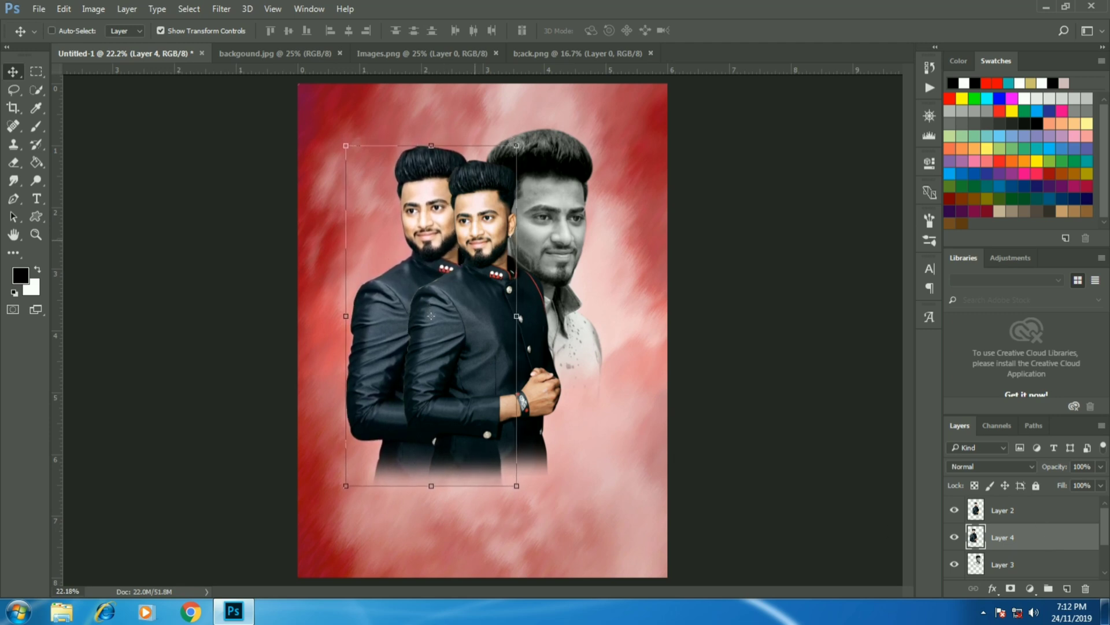
drag(550, 197, 546, 196)
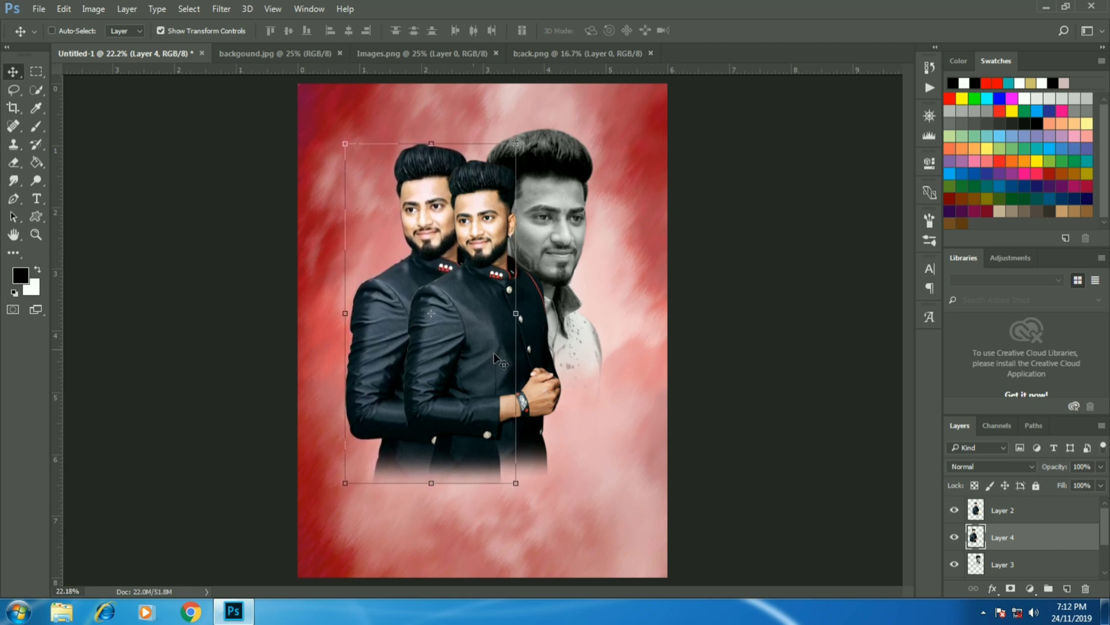
click(1033, 513)
click(37, 11)
click(51, 32)
Step: Place the PNG red splash in the poster and shrink it to about 81%
click(403, 199)
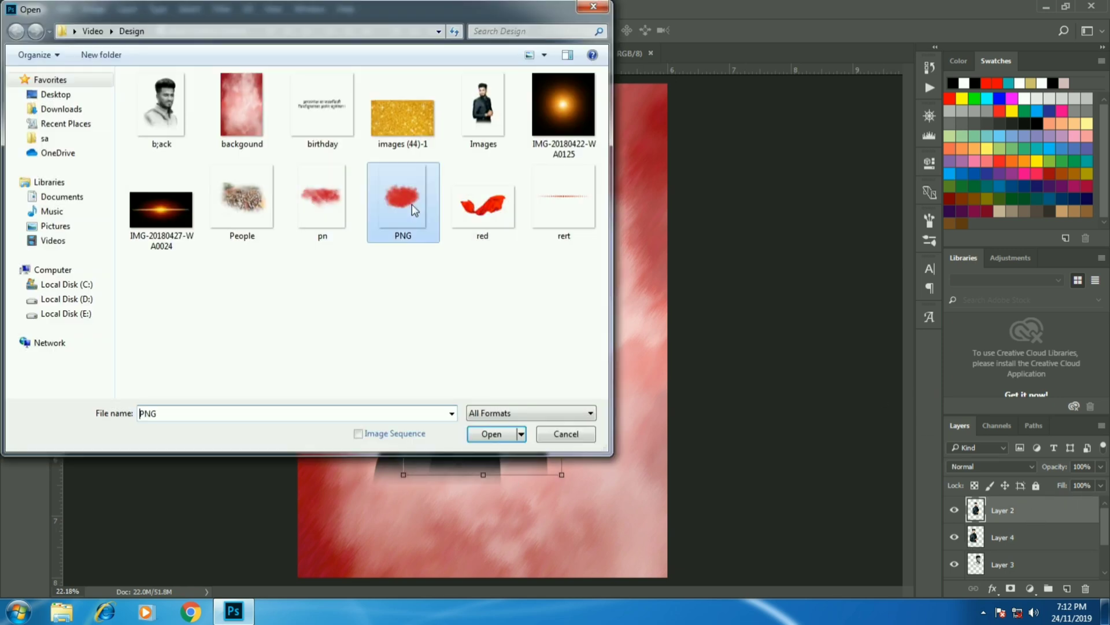
click(493, 428)
drag(483, 331, 550, 425)
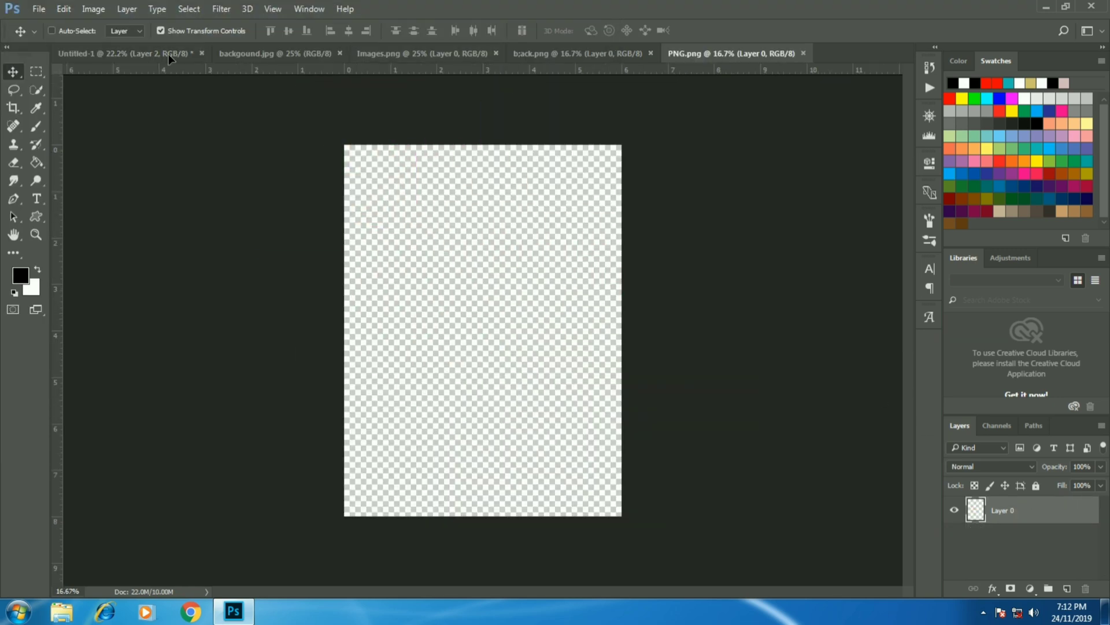
key(ctrl+t)
mouse_move(636, 371)
mouse_down()
mouse_move(605, 400)
mouse_move(606, 381)
mouse_up()
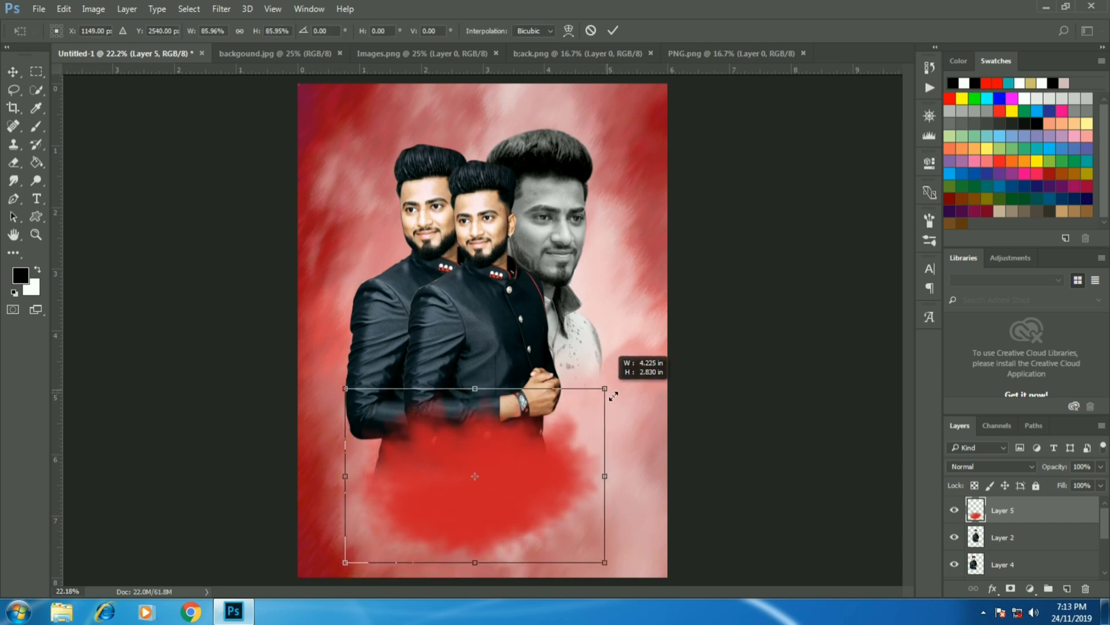
key(Return)
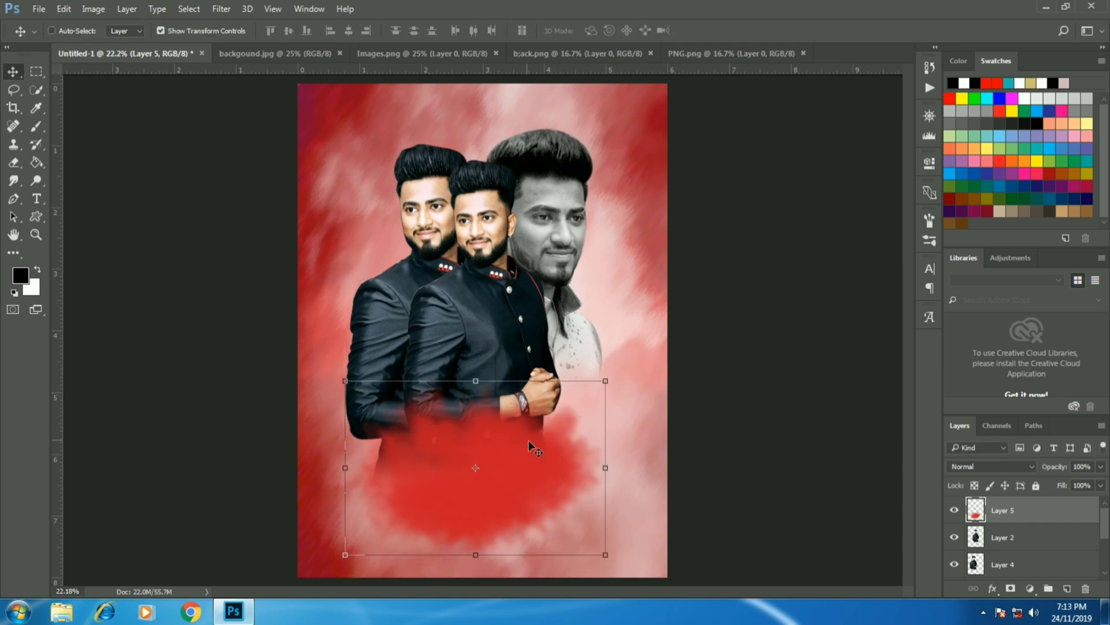
Step: Browse the design folder for the red image, then cancel the Open dialog
click(39, 9)
click(54, 37)
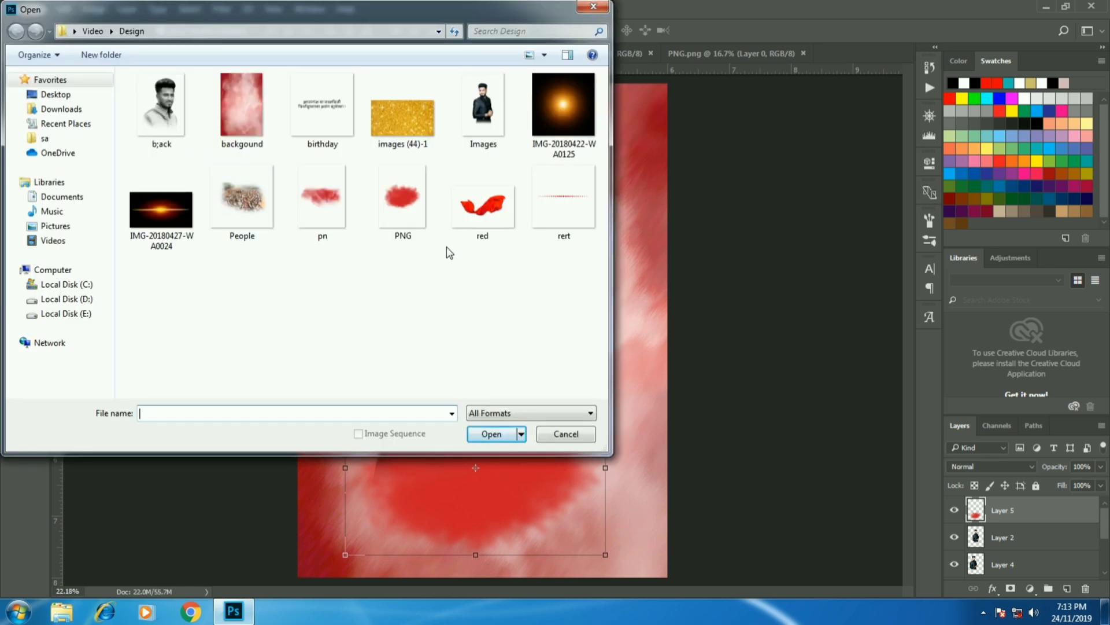
click(484, 199)
click(580, 435)
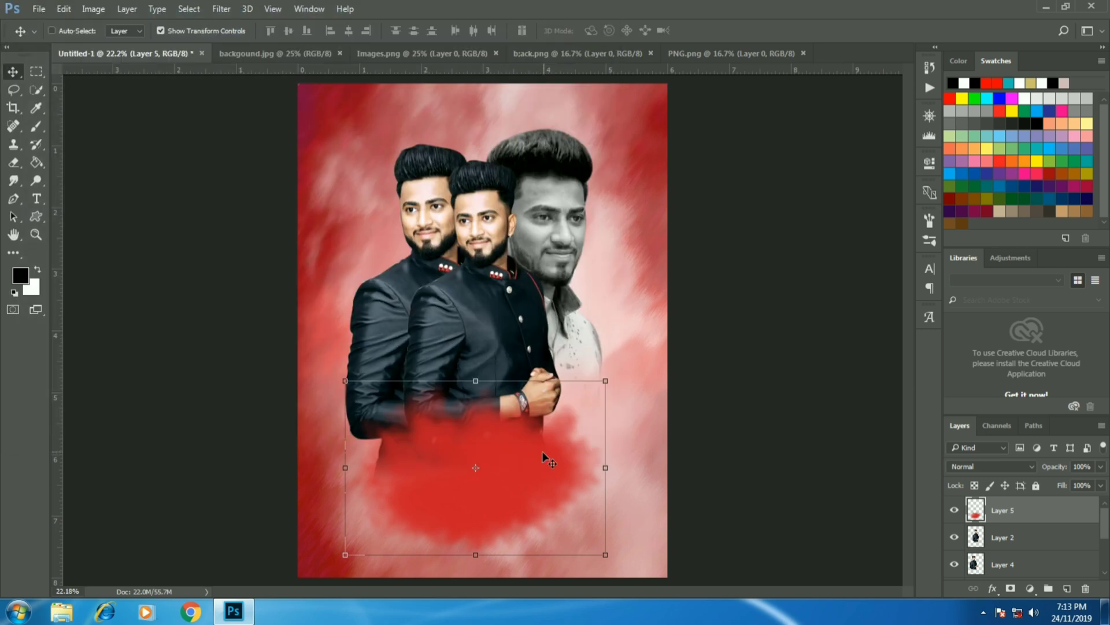
Step: Start a text line over the red splash and show Devanagari glyphs in the Glyphs panel
key(t)
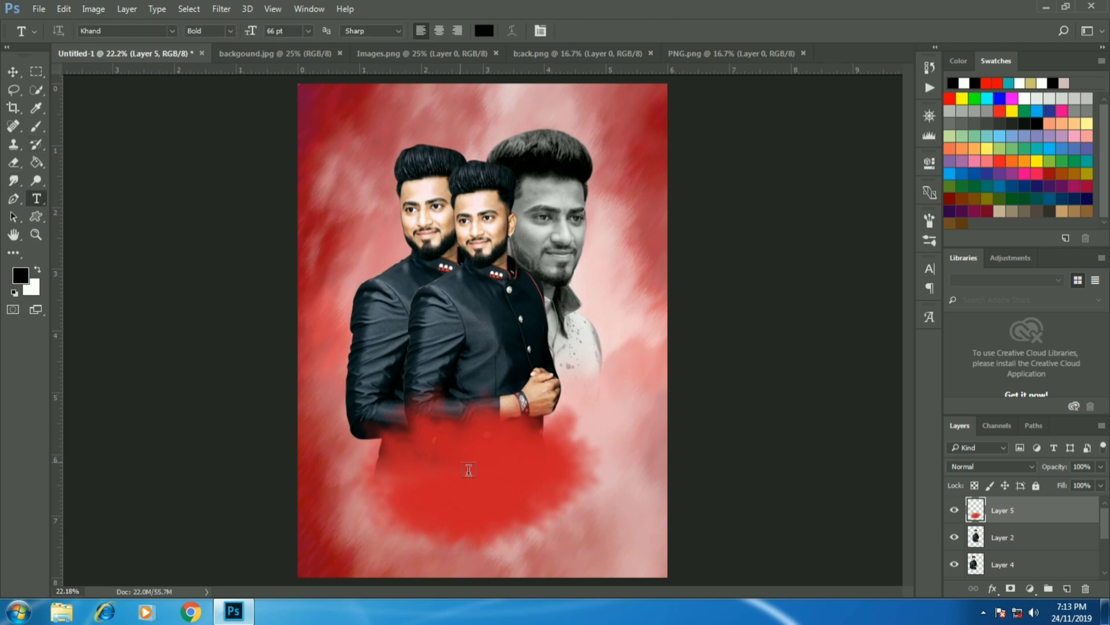
click(461, 461)
click(931, 317)
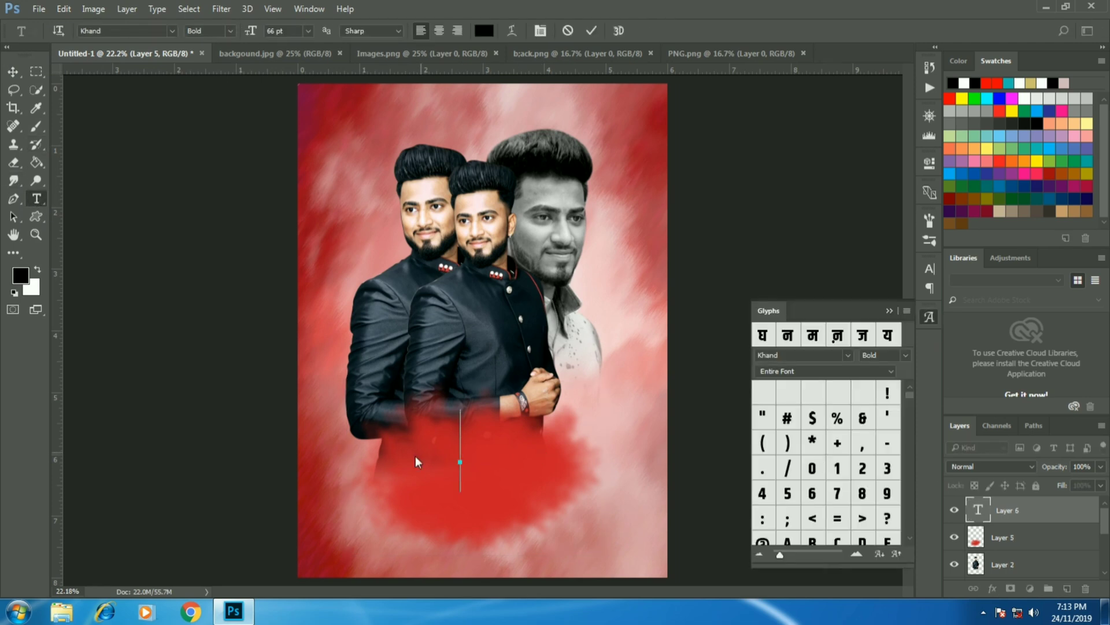
click(824, 371)
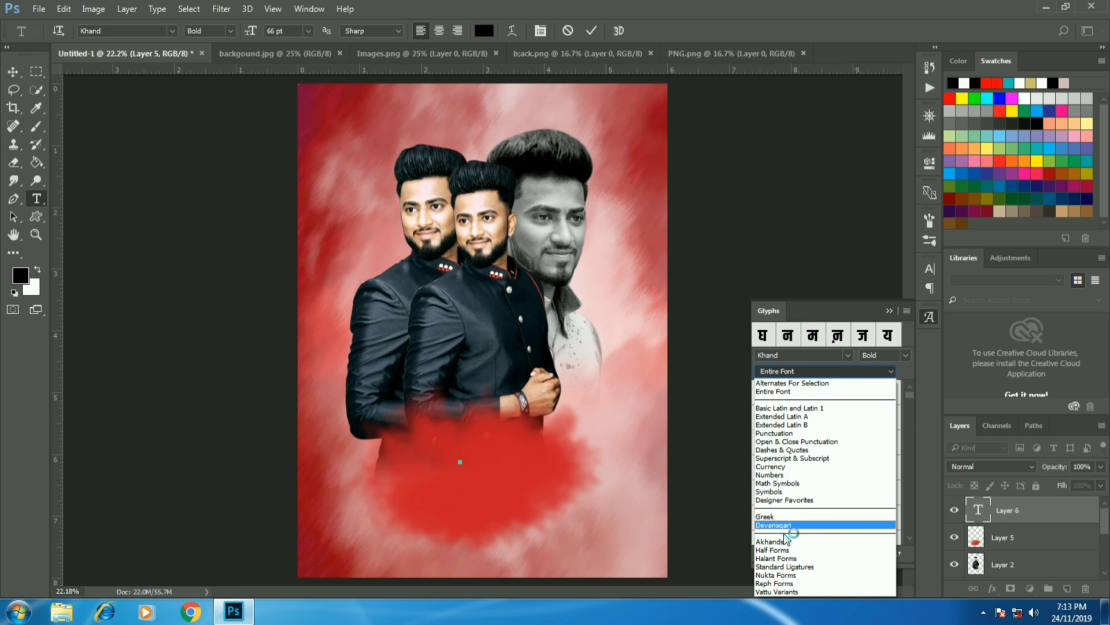
click(832, 524)
scroll(884, 509, down, 3)
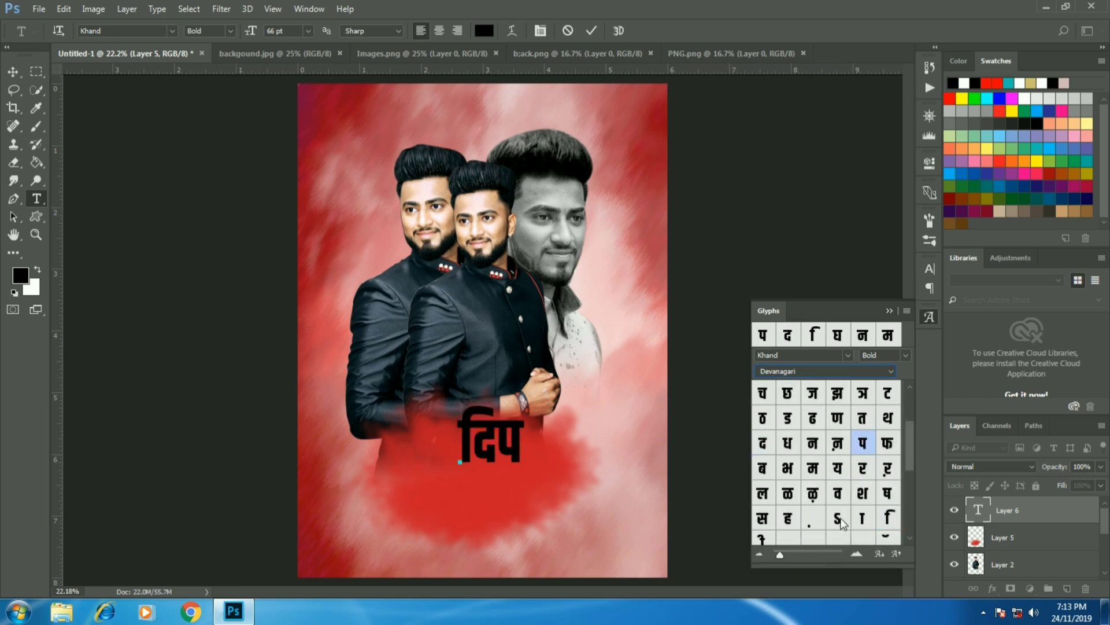
scroll(841, 523, down, 2)
Step: Insert the name's Devanagari letters, including च and र, from the Glyphs panel
double_click(788, 517)
double_click(863, 442)
scroll(784, 448, up, 3)
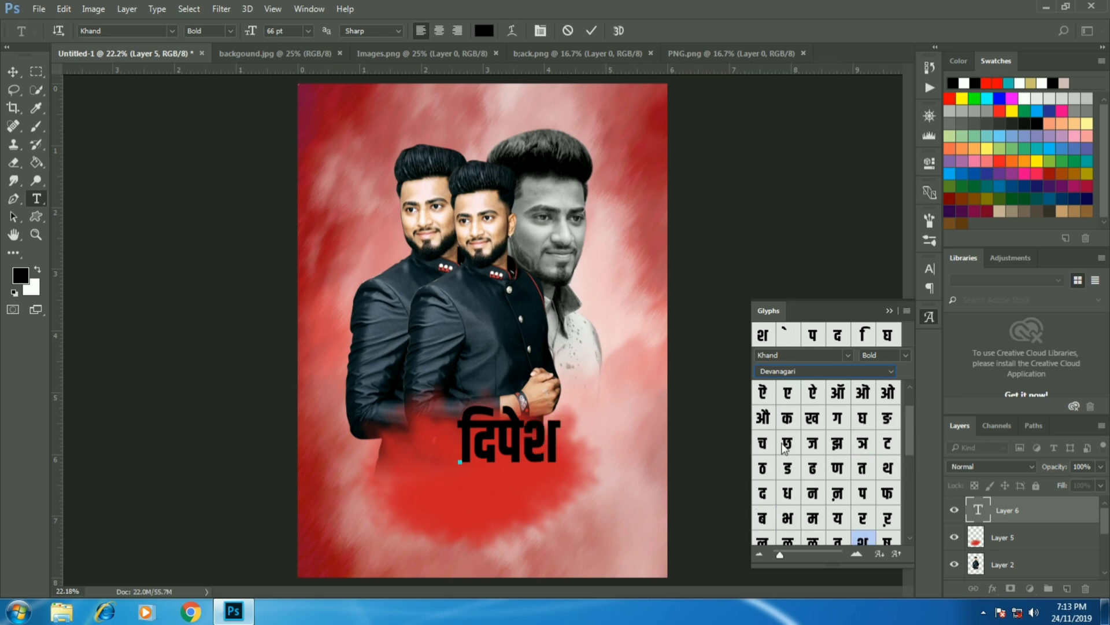
double_click(764, 444)
scroll(778, 497, down, 5)
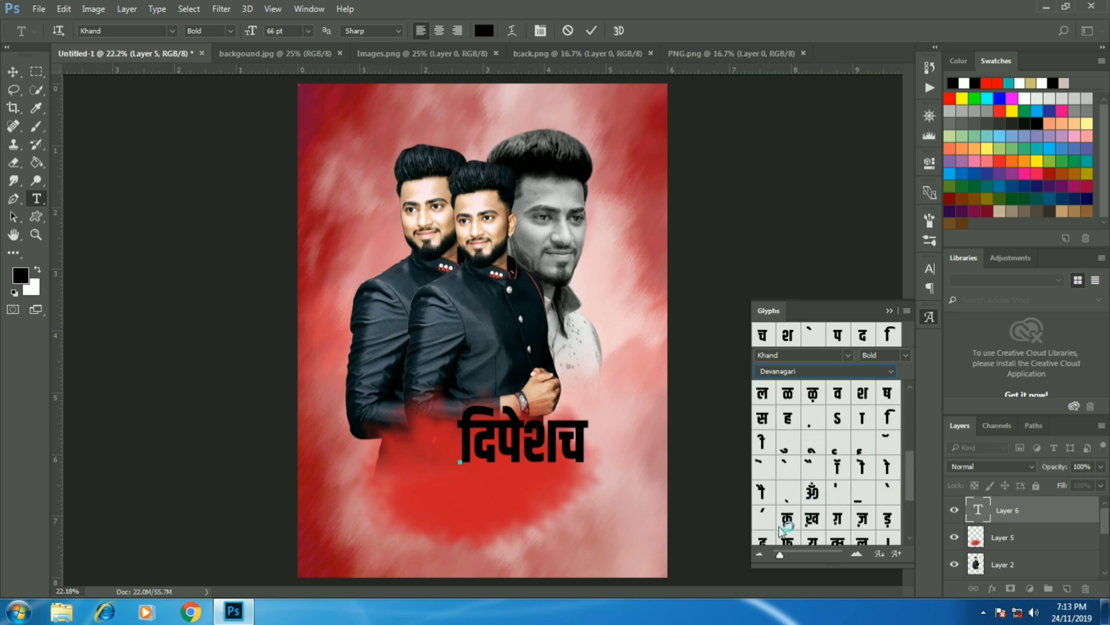
scroll(840, 454, up, 2)
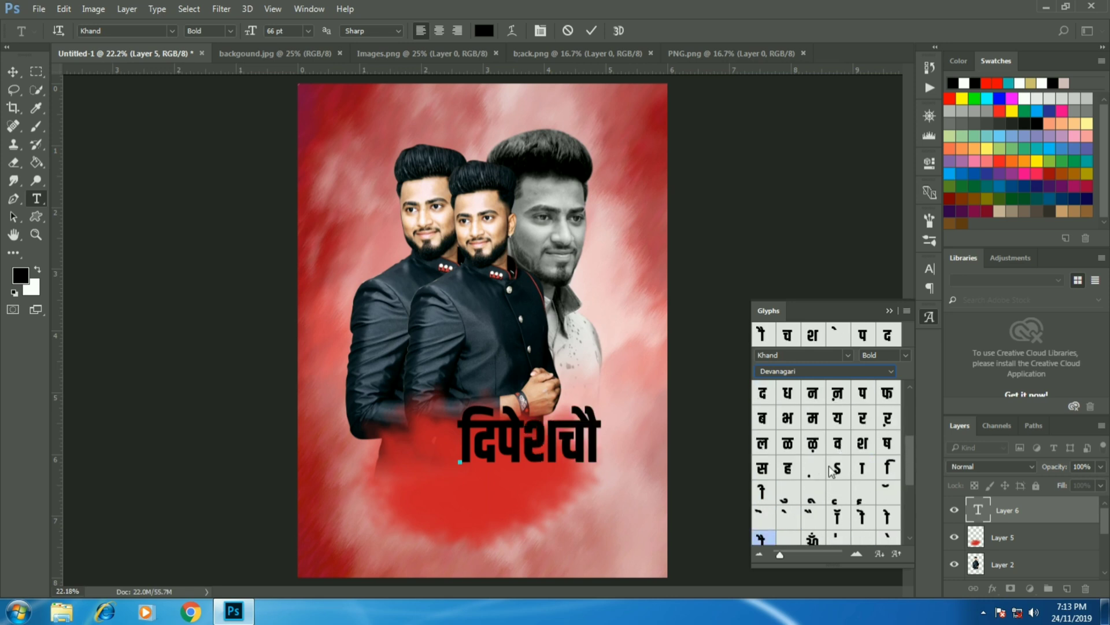
scroll(831, 469, up, 2)
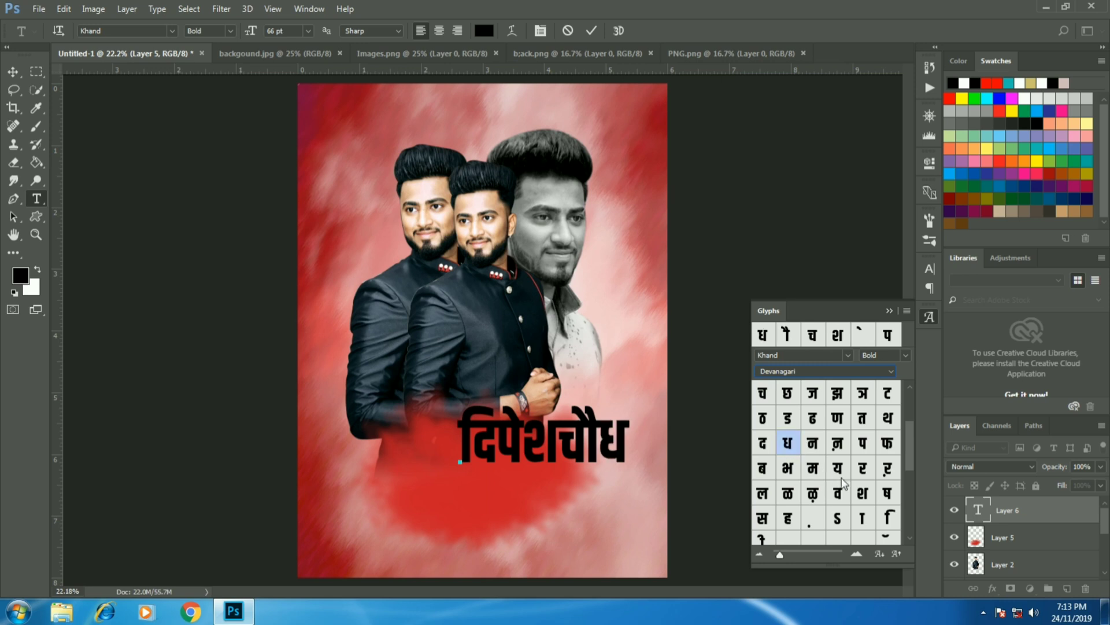
double_click(863, 468)
scroll(867, 476, down, 2)
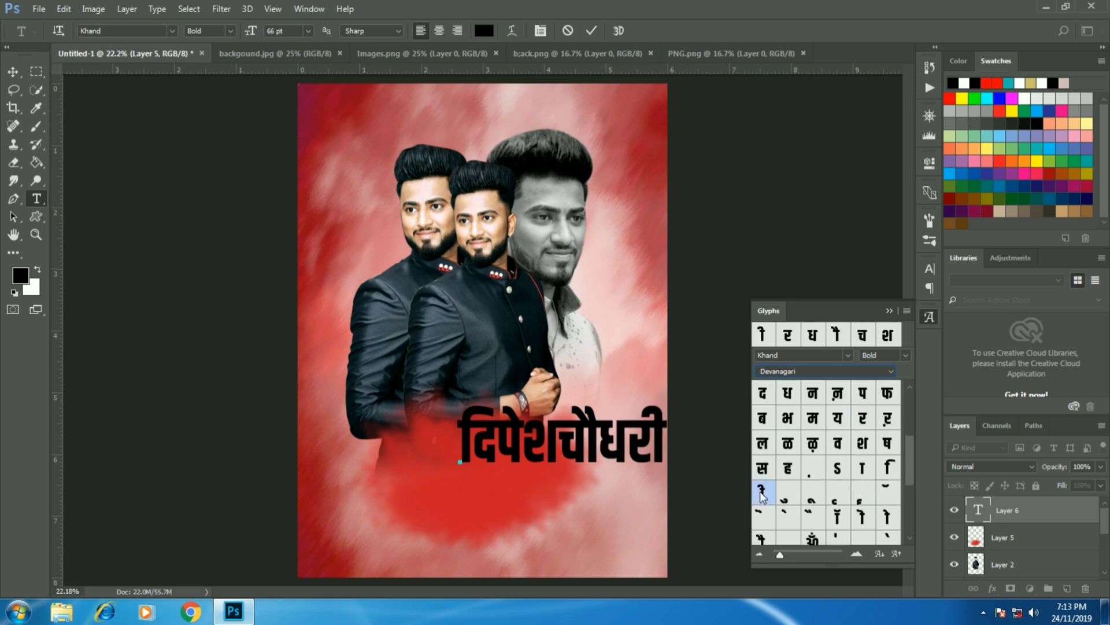
click(894, 311)
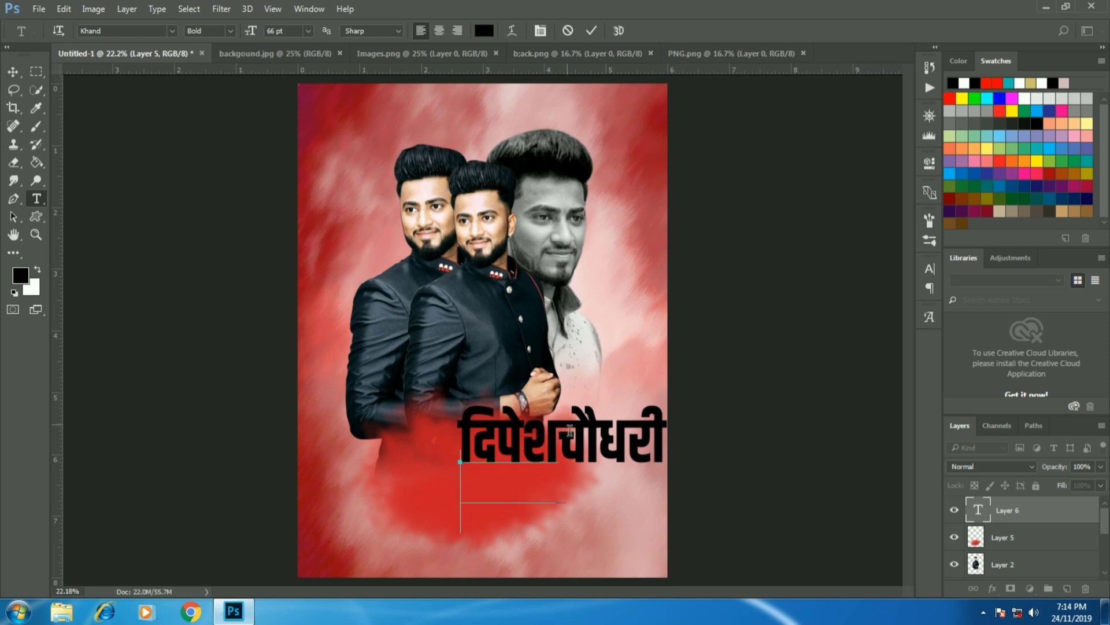
Step: Split the name onto two lines with 72 pt leading and commit the text
key(Return)
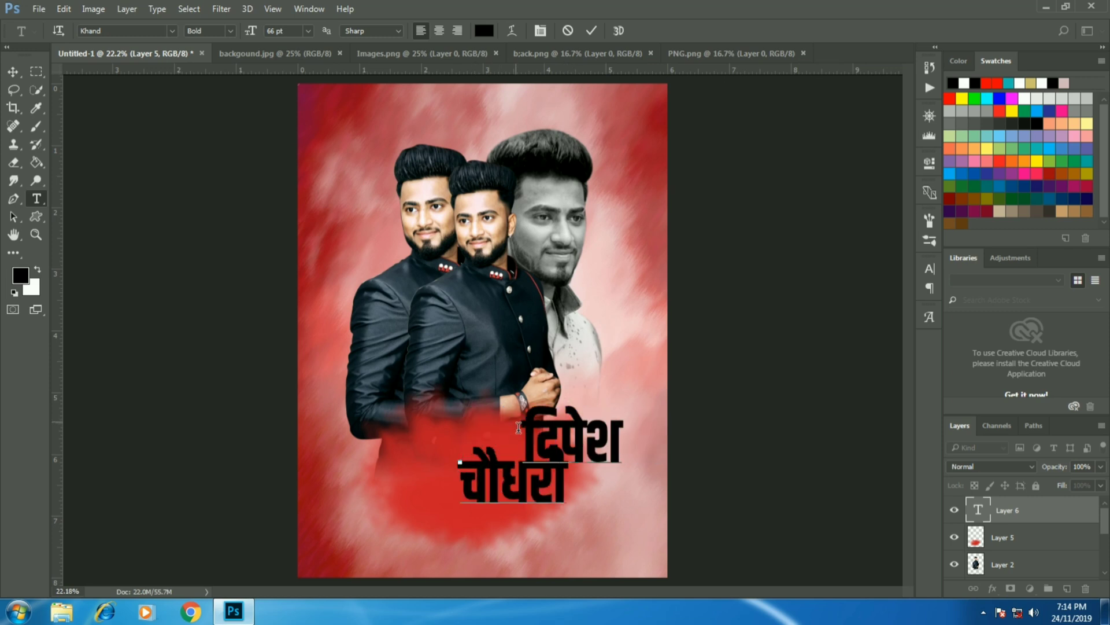
key(ctrl+a)
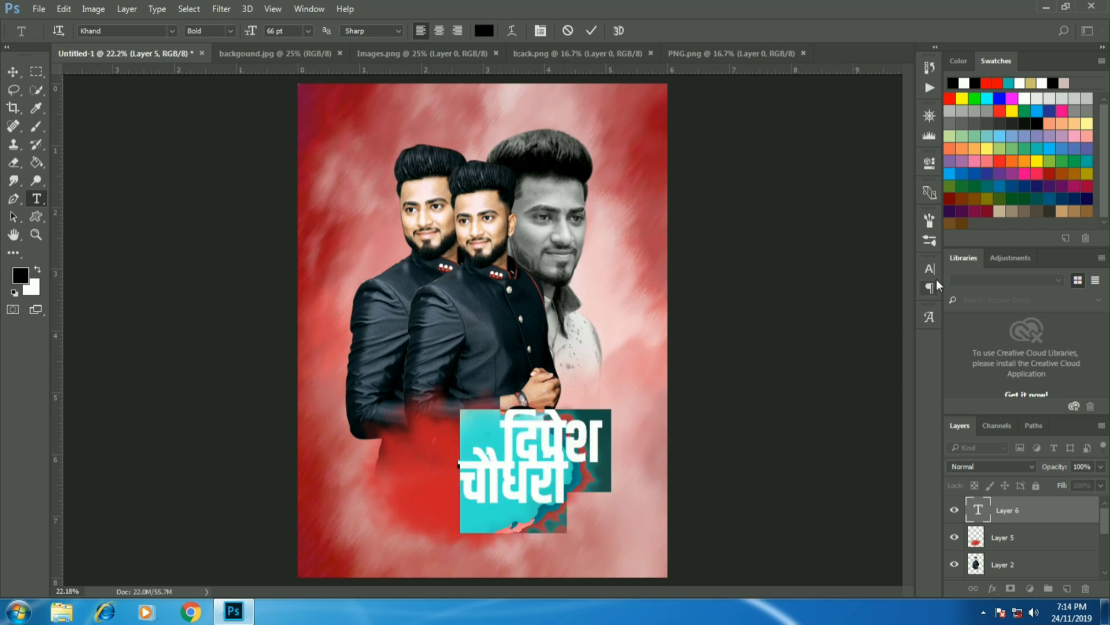
click(929, 268)
click(903, 305)
click(895, 556)
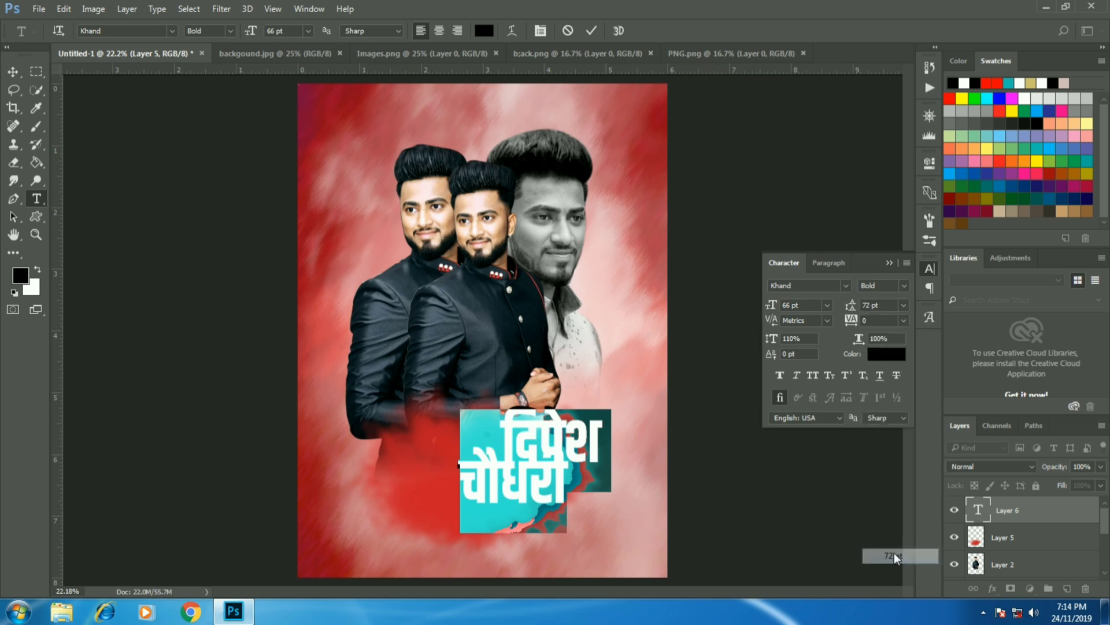
click(890, 262)
click(12, 71)
Step: Zoom out, then move the three figures up and enlarge them slightly
scroll(541, 450, up, 1)
mouse_move(541, 450)
mouse_down()
mouse_move(586, 390)
mouse_move(556, 377)
mouse_up()
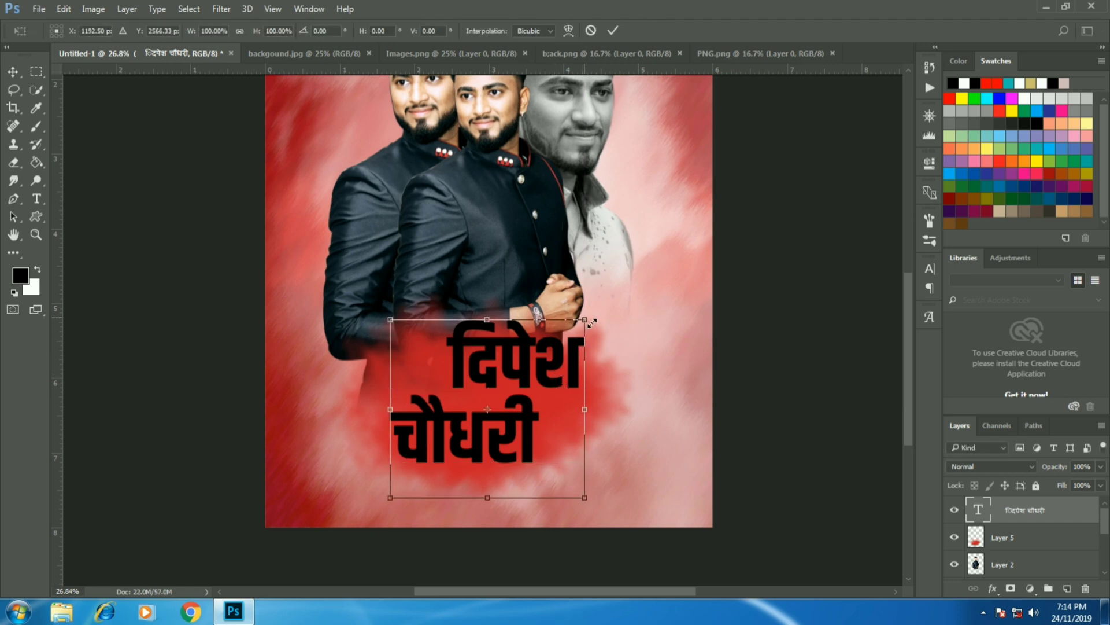
key(ctrl+minus)
ctrl+click(507, 322)
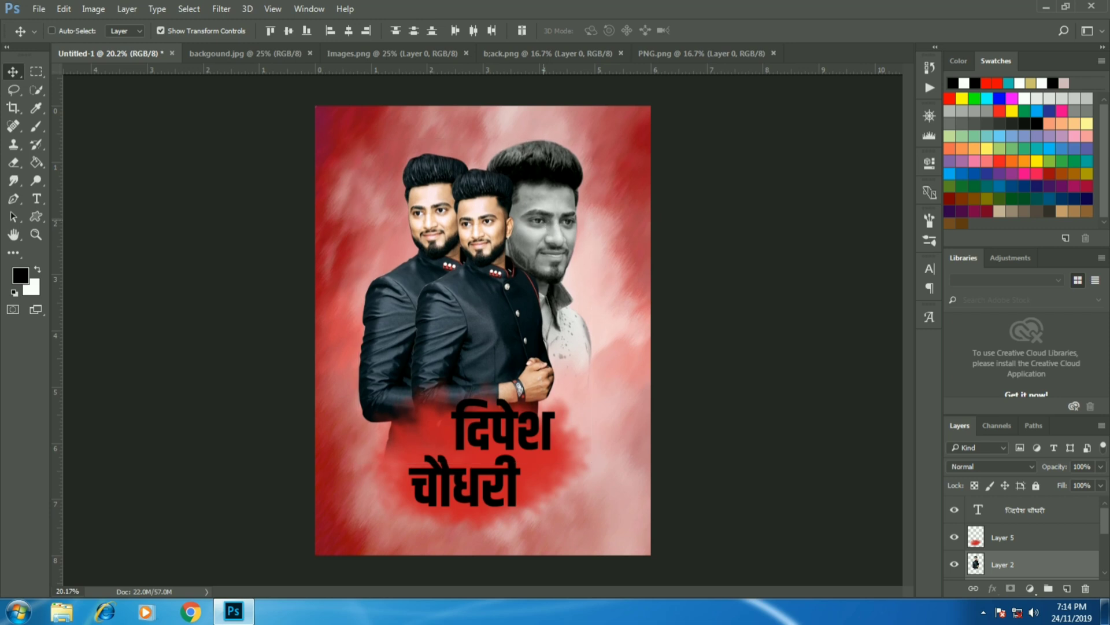
drag(560, 188, 561, 180)
drag(604, 135, 607, 126)
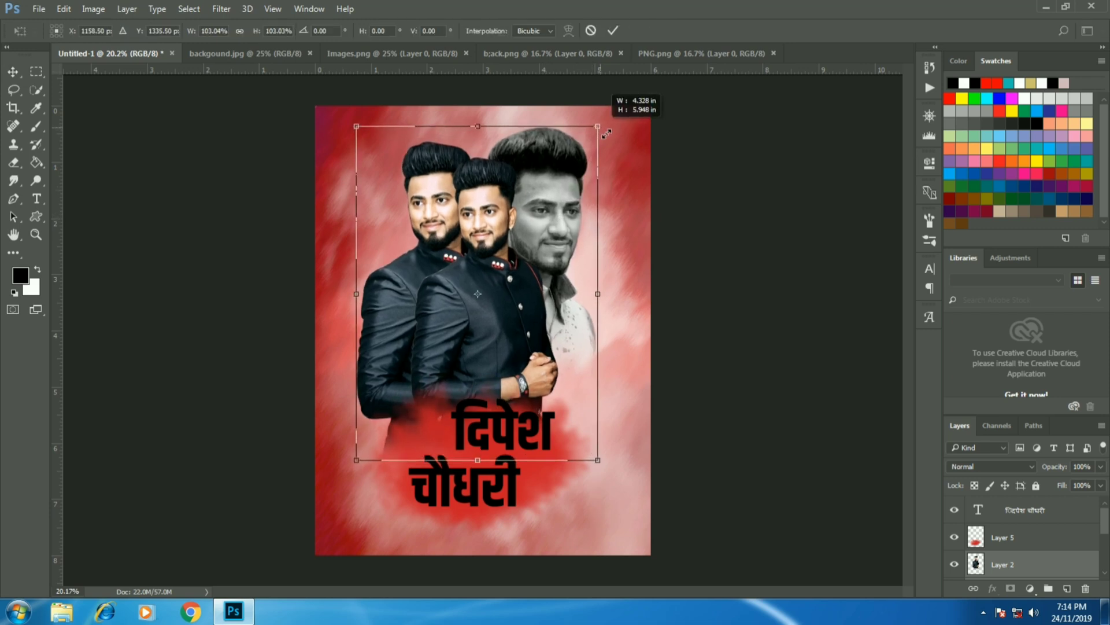
click(610, 32)
Step: Enlarge the name text slightly
ctrl+click(539, 429)
key(ctrl+t)
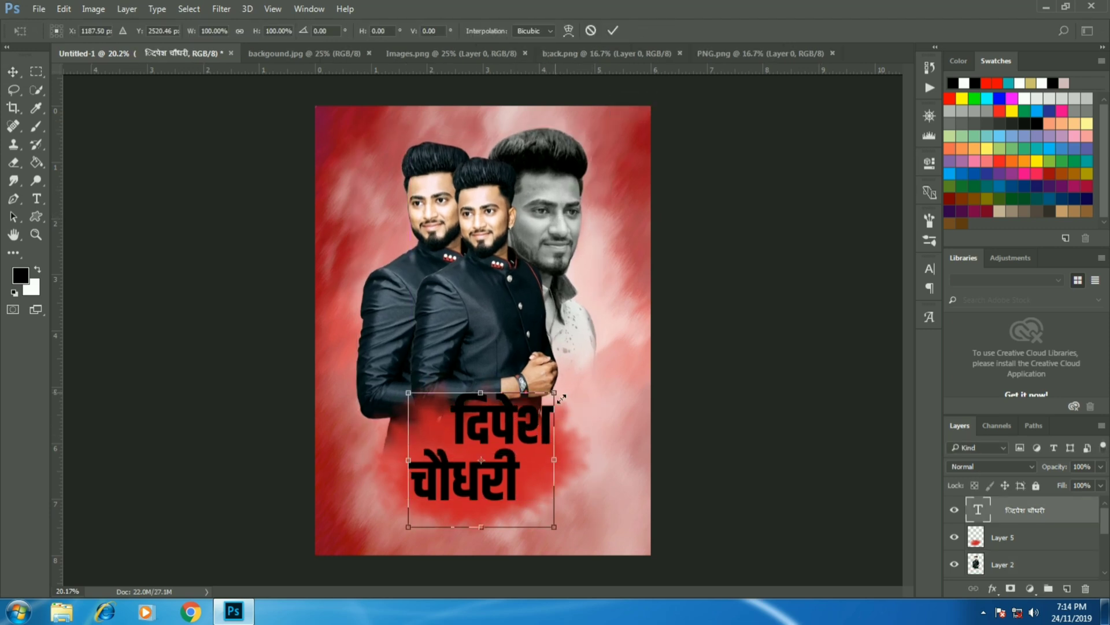
drag(547, 388, 560, 383)
click(611, 30)
scroll(583, 408, up, 2)
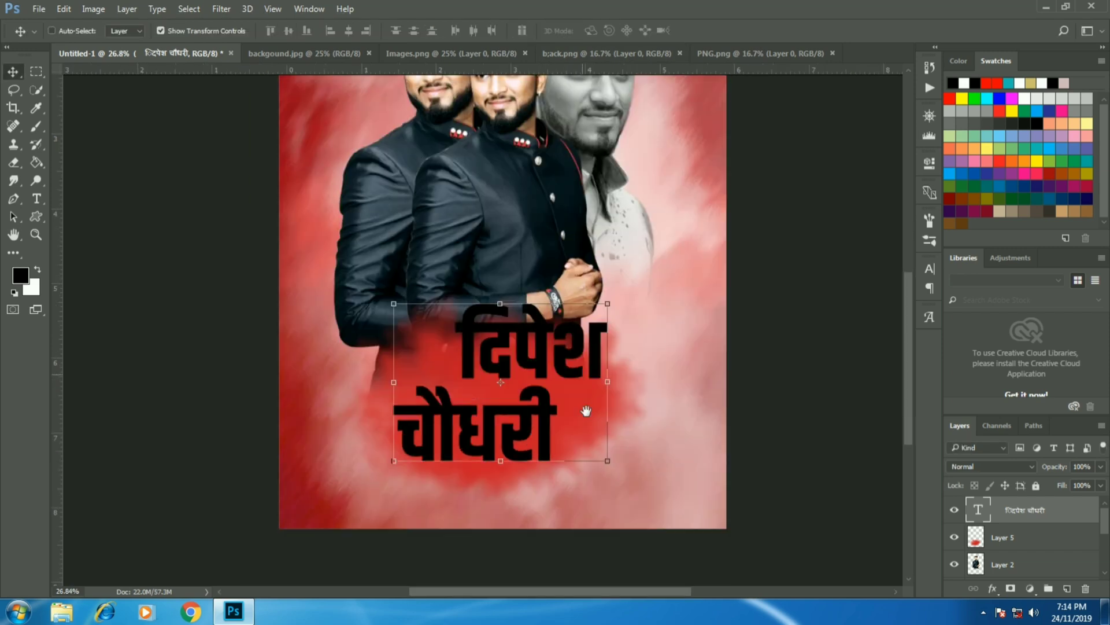
scroll(546, 459, right, 2)
ctrl+click(575, 416)
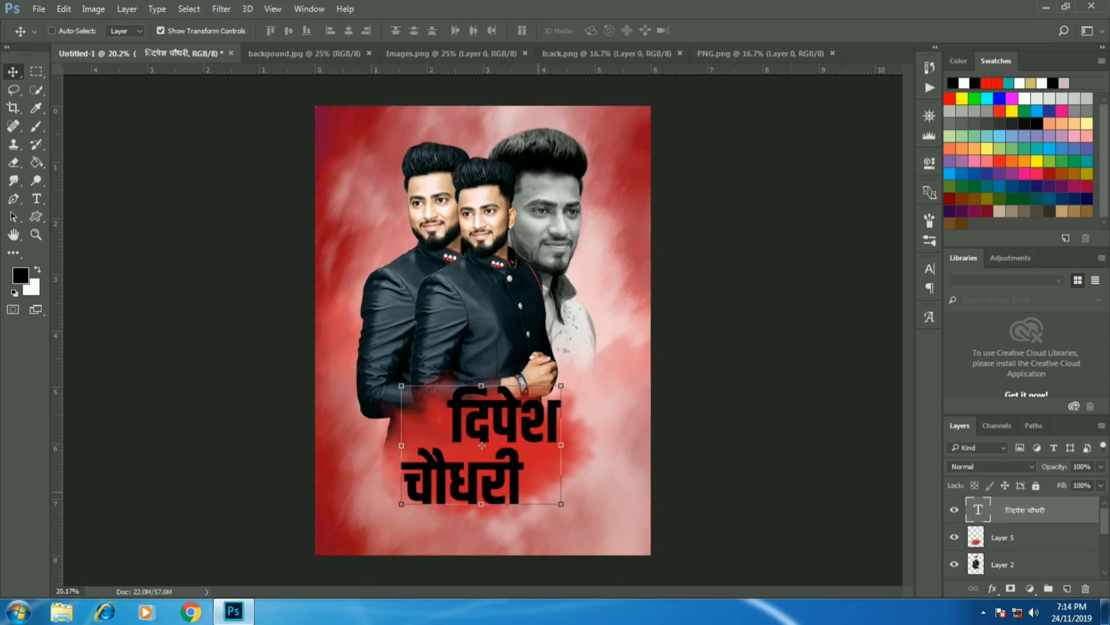
Step: Duplicate the name text layer and shift the copy to the right
click(930, 88)
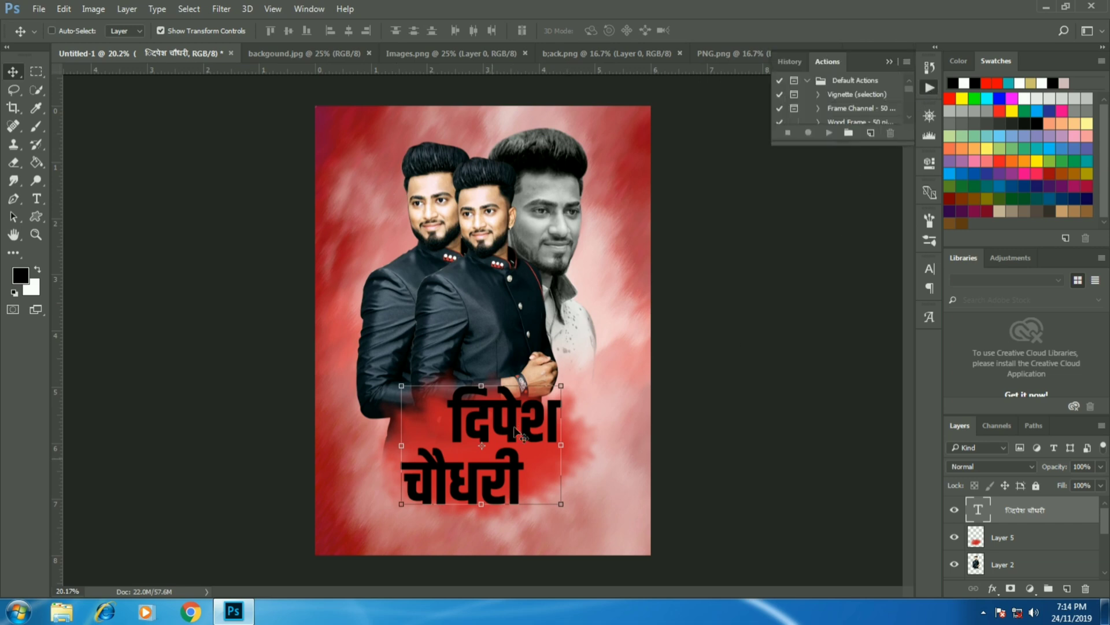
click(890, 61)
key(ctrl+j)
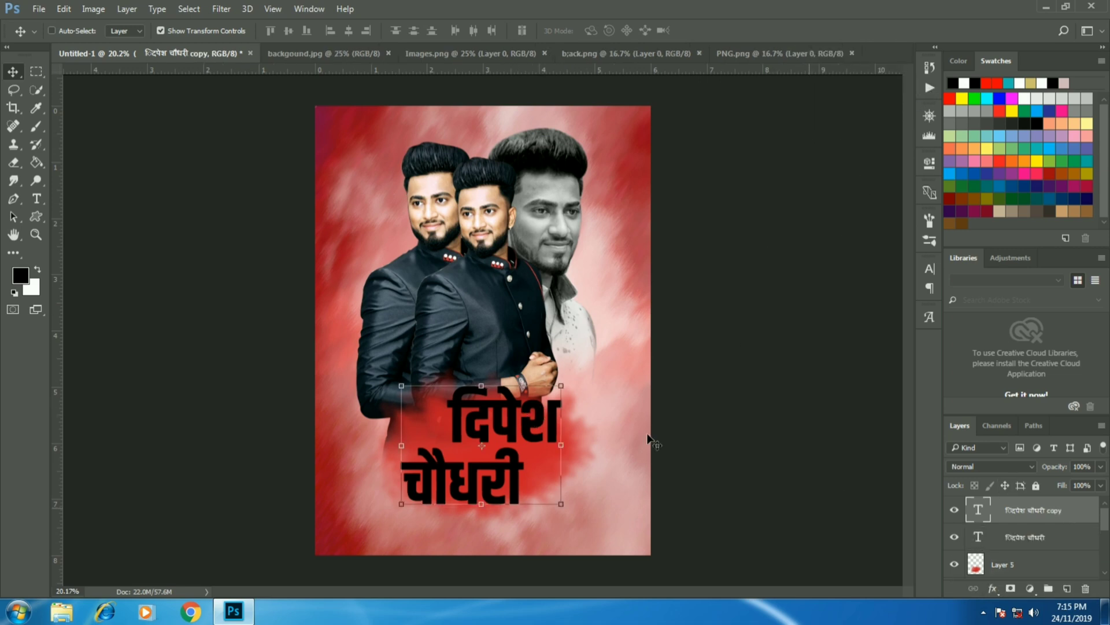
drag(526, 434, 581, 434)
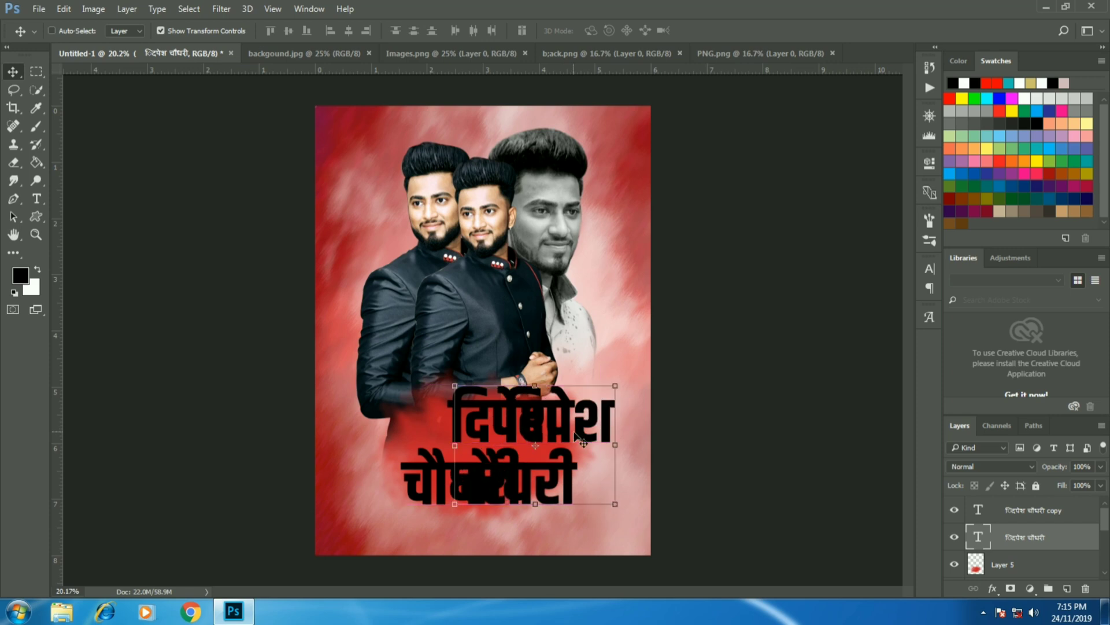
Step: Run the long-shadow action on the name and open the shadow layer's blending settings
click(930, 88)
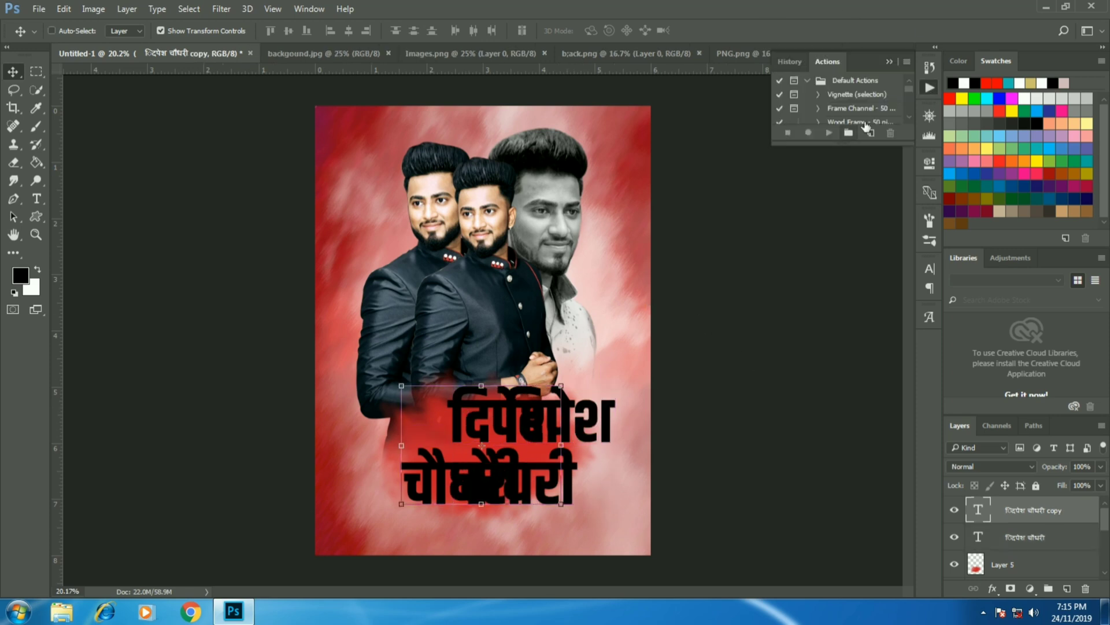
scroll(856, 104, down, 3)
scroll(871, 109, down, 3)
click(831, 133)
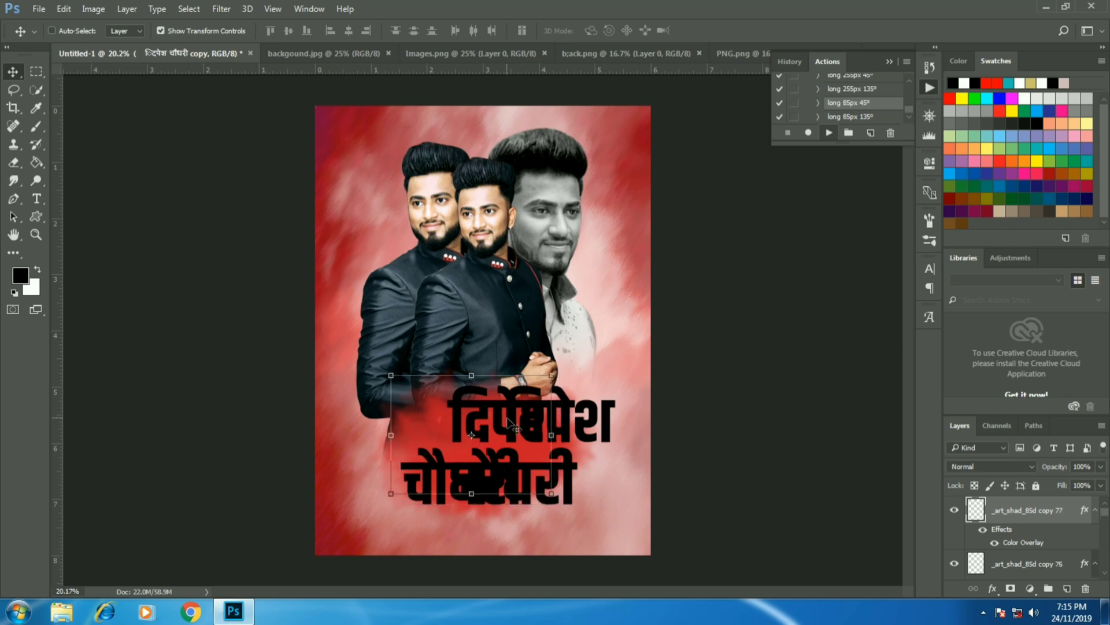
click(888, 62)
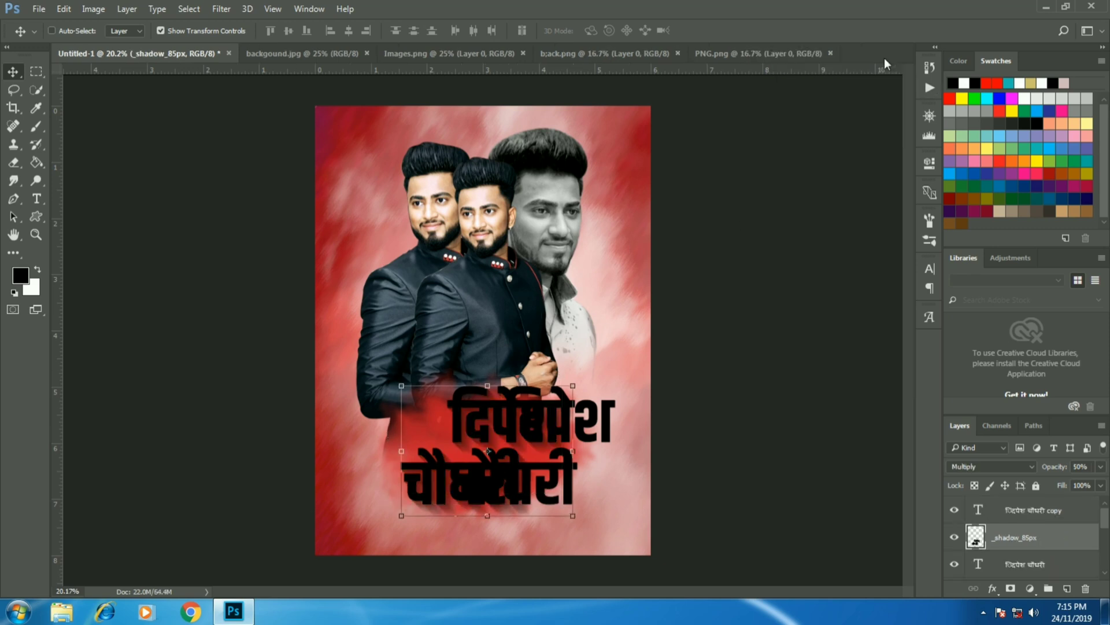
double_click(1078, 542)
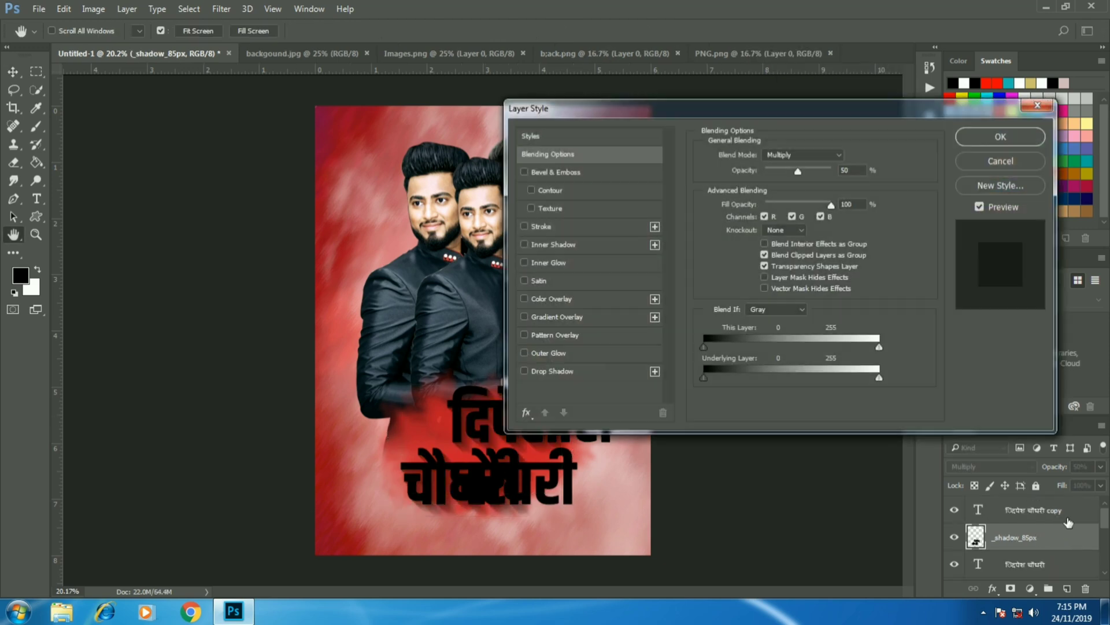
Step: Bring the gold glitter images (44)-1.jpg texture in and clip it to the name copy
click(997, 162)
click(39, 8)
click(50, 34)
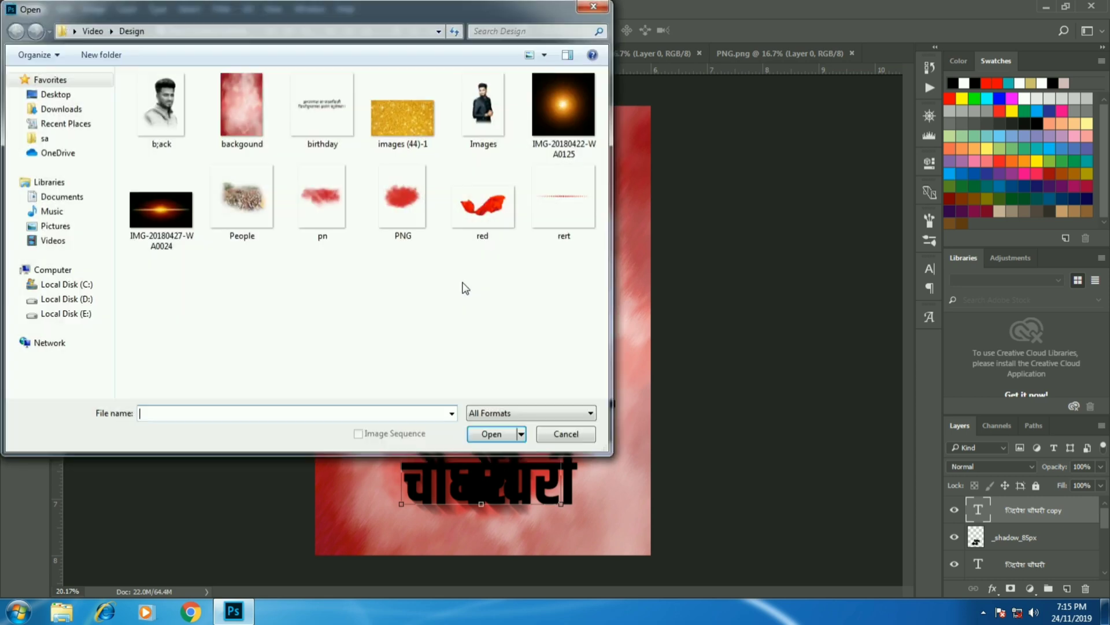
click(396, 110)
click(490, 434)
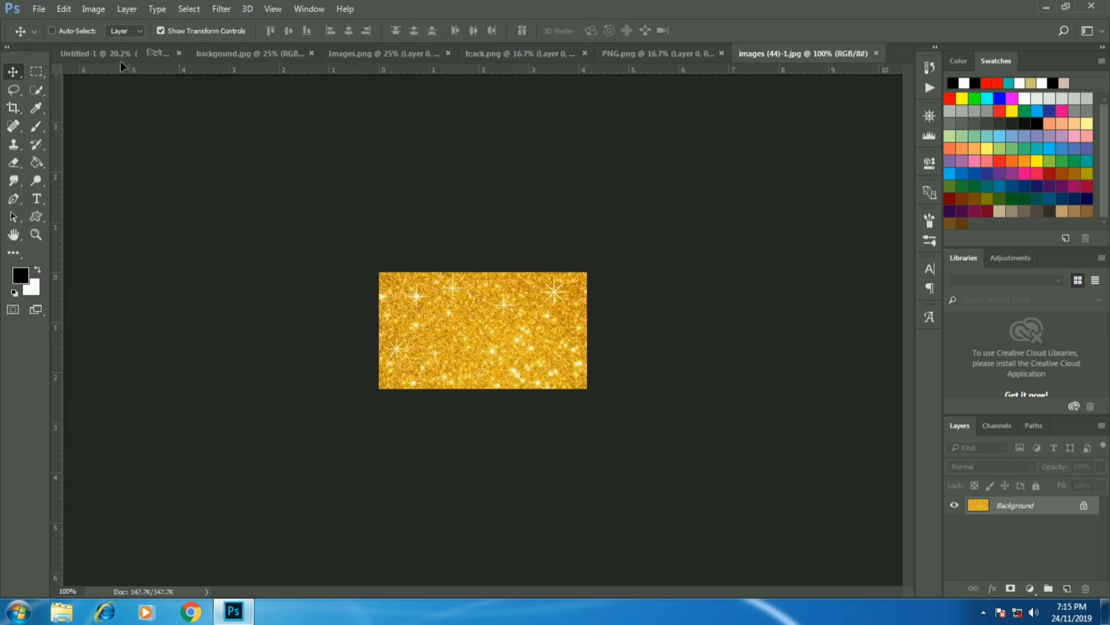
mouse_move(121, 66)
mouse_down()
mouse_move(490, 404)
mouse_move(513, 448)
mouse_move(602, 370)
mouse_up()
right_click(1066, 505)
click(812, 326)
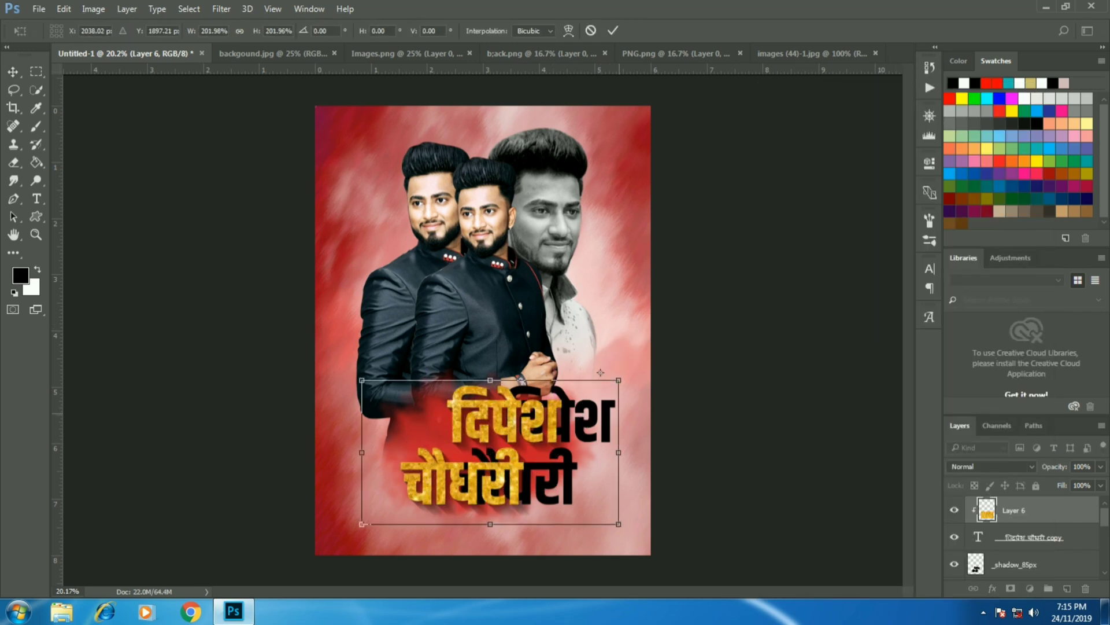
click(613, 30)
Step: Brighten the gold texture with Levels and select the original black name text
scroll(517, 446, up, 1)
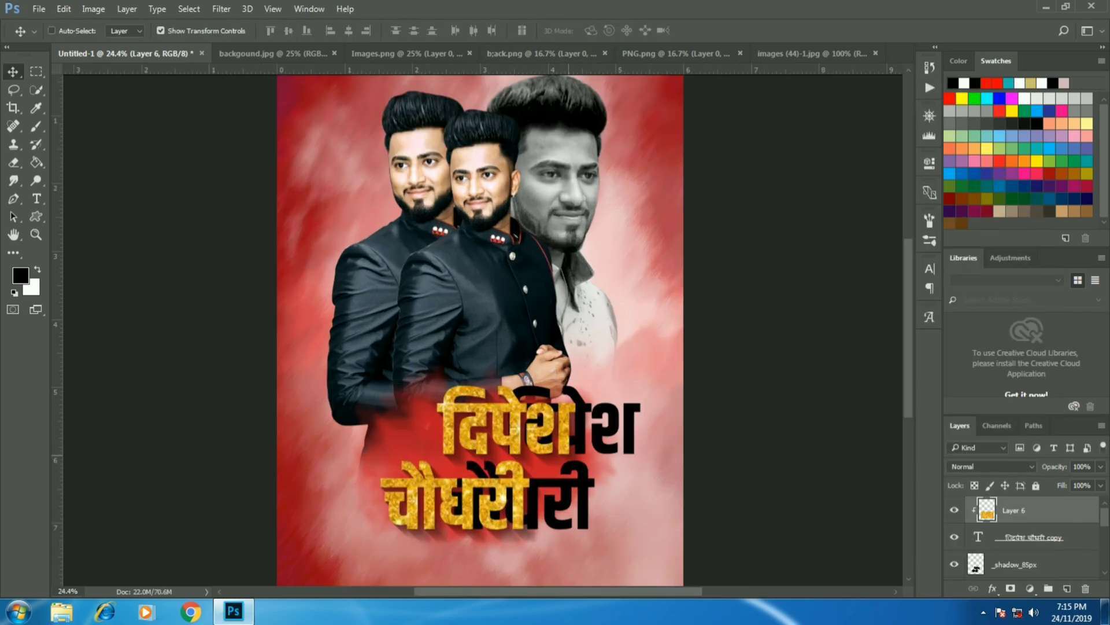
click(93, 9)
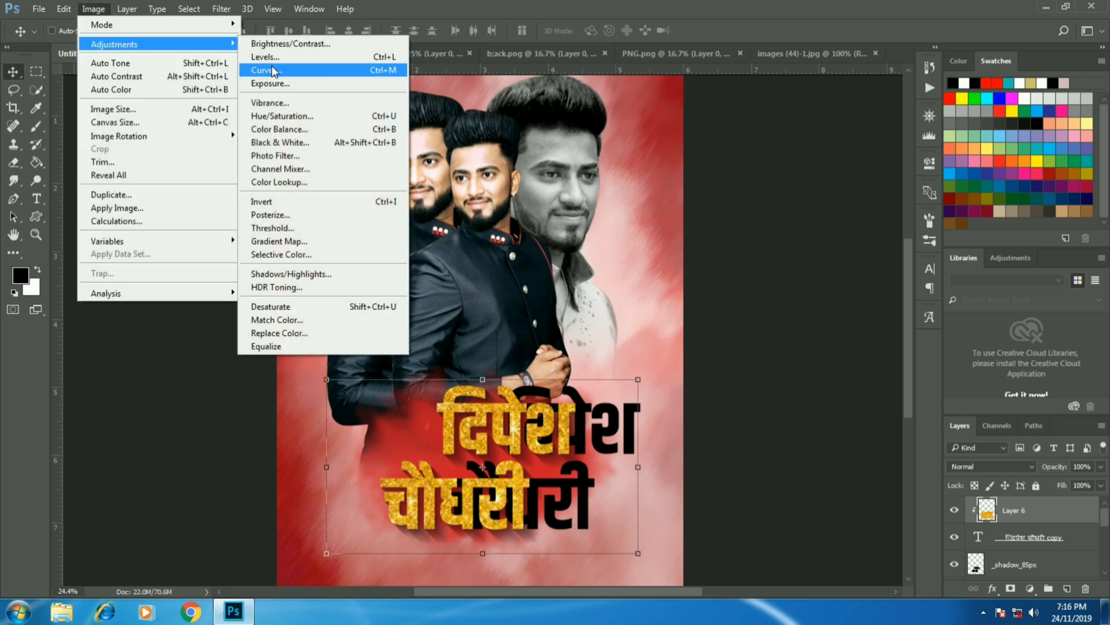
click(272, 58)
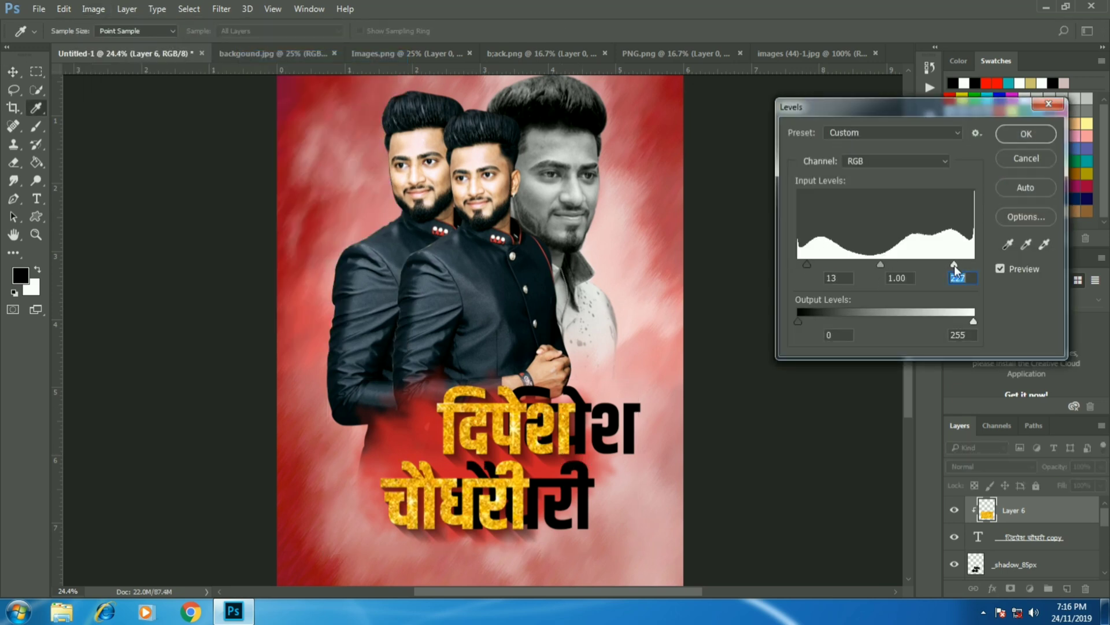
click(1024, 134)
key(alt+bracketleft)
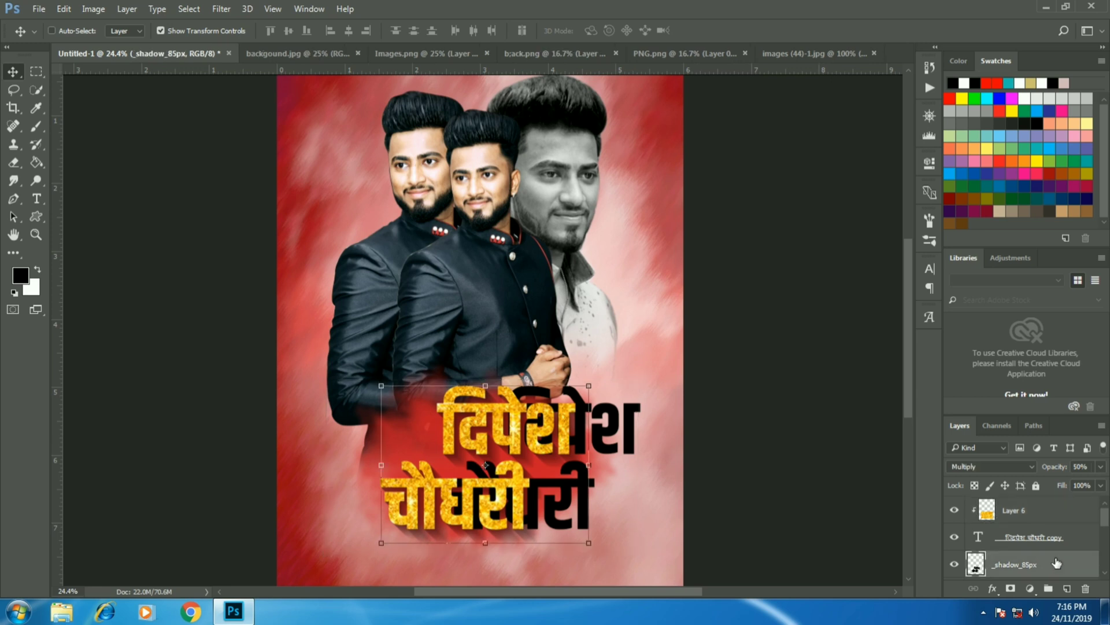
key(alt+bracketleft)
key(alt+bracketleft)
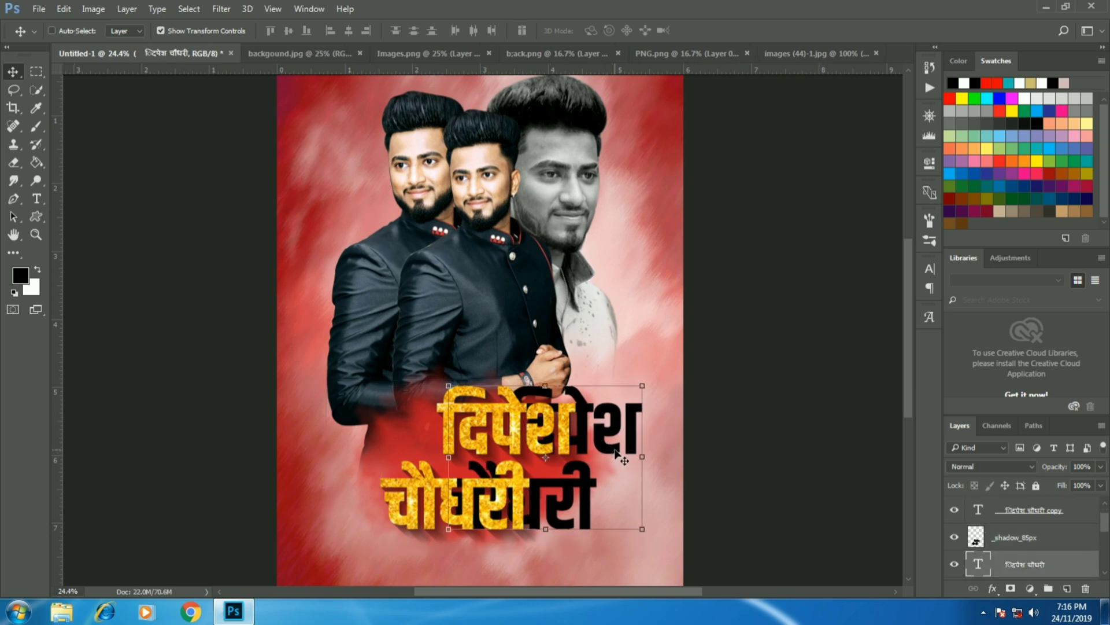
Step: Set the black name text to Overlay and apply a radius 5 Box Blur
click(979, 471)
click(965, 323)
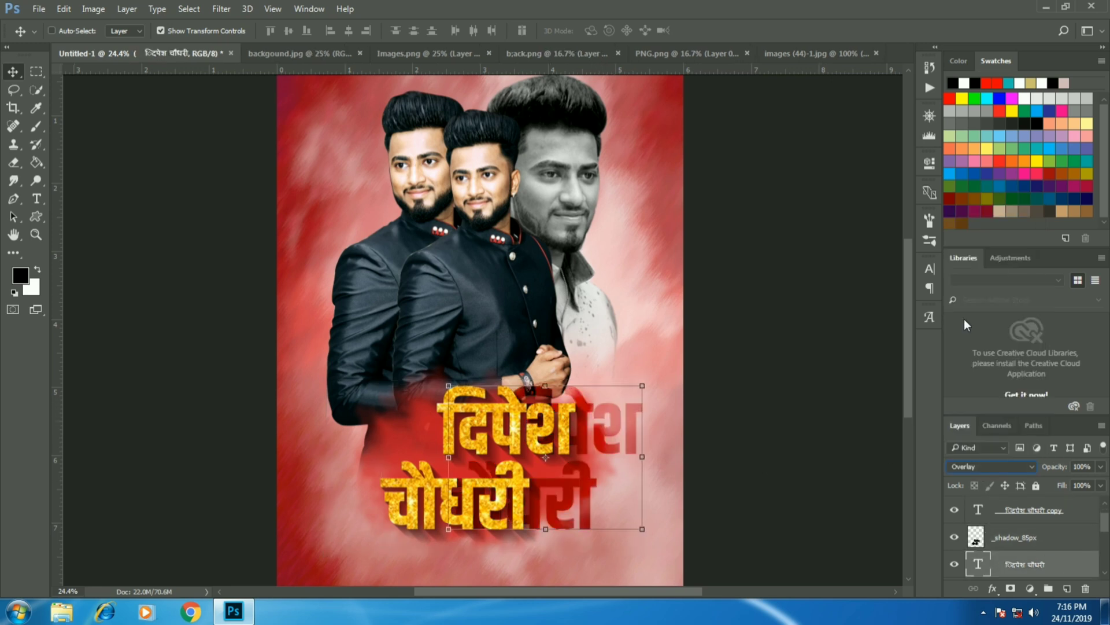
click(221, 9)
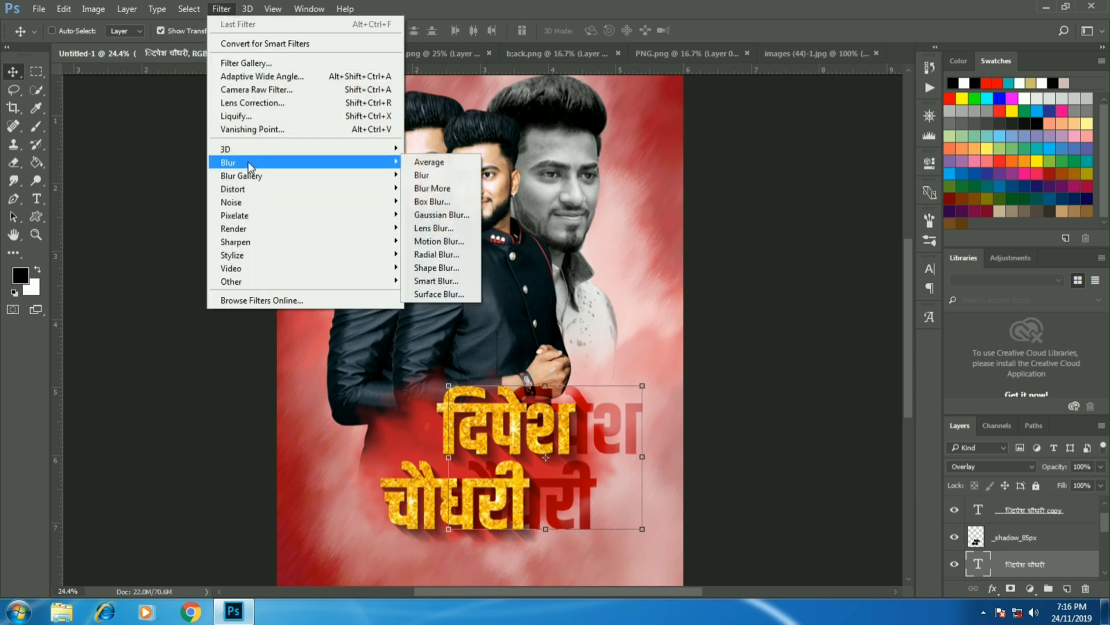
click(431, 200)
click(546, 230)
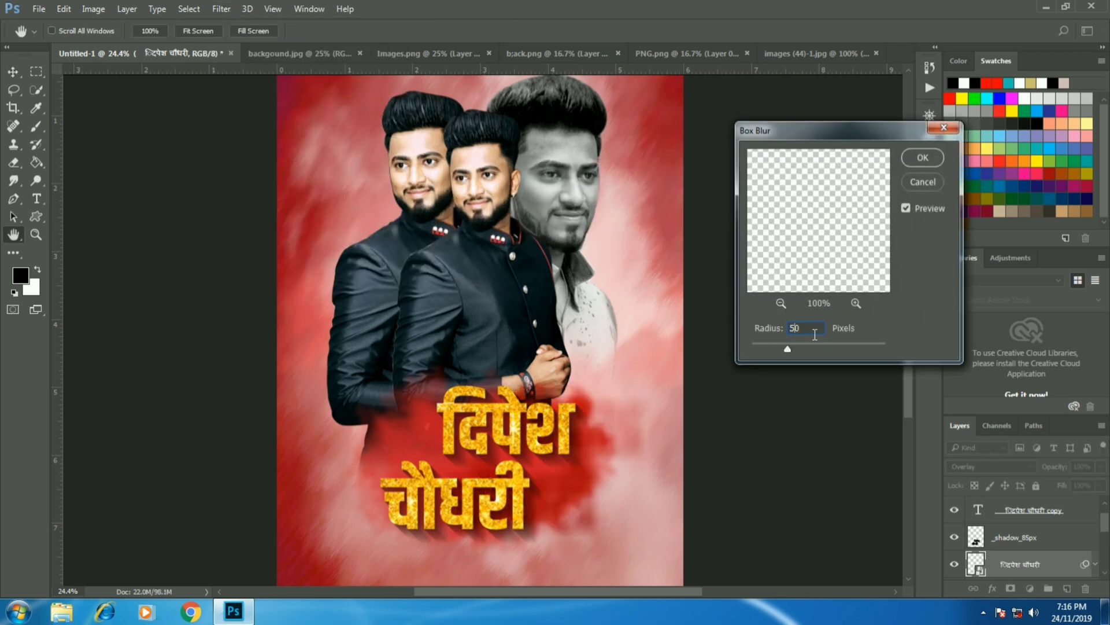
text(5)
key(Return)
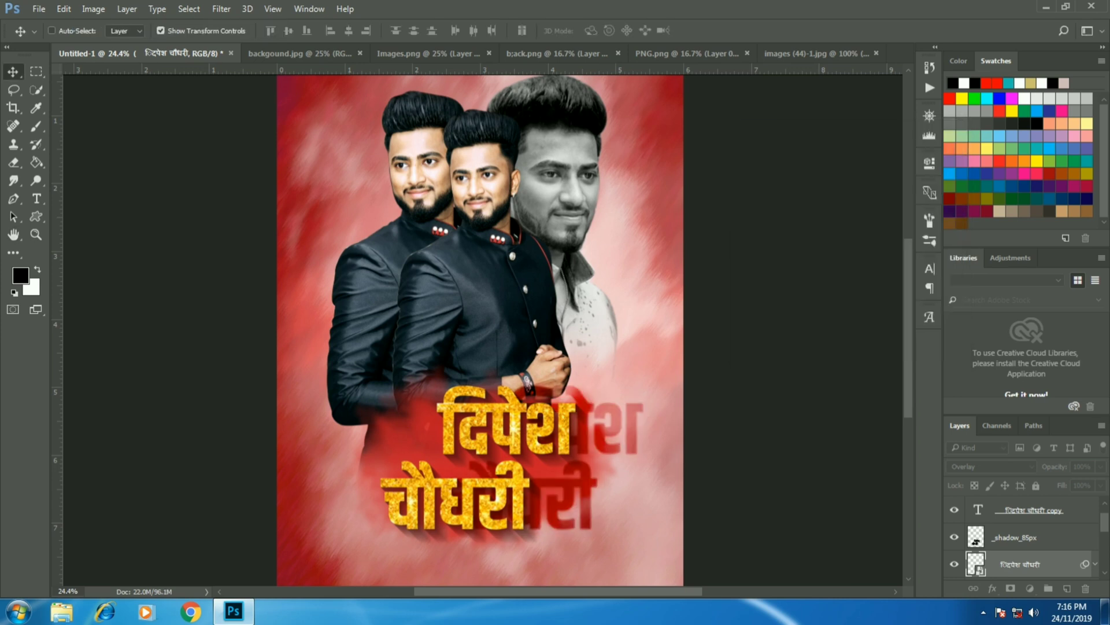
Step: Duplicate the blurred name, shift it left, and rasterize both name layers for erasing
key(ctrl+j)
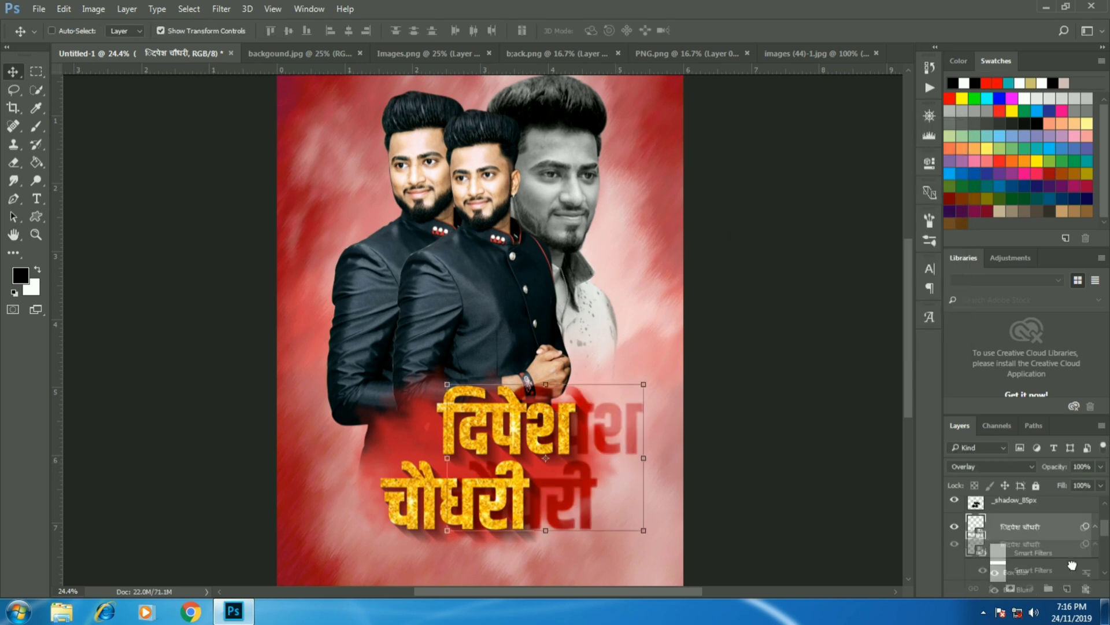
drag(616, 454, 487, 459)
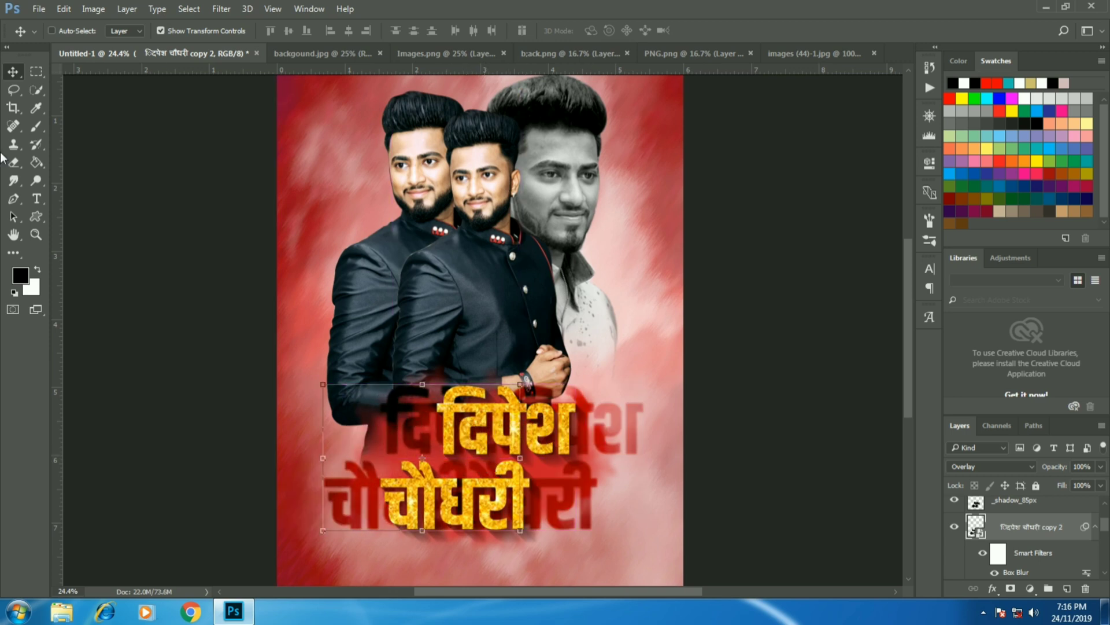
key(e)
click(529, 529)
key(Return)
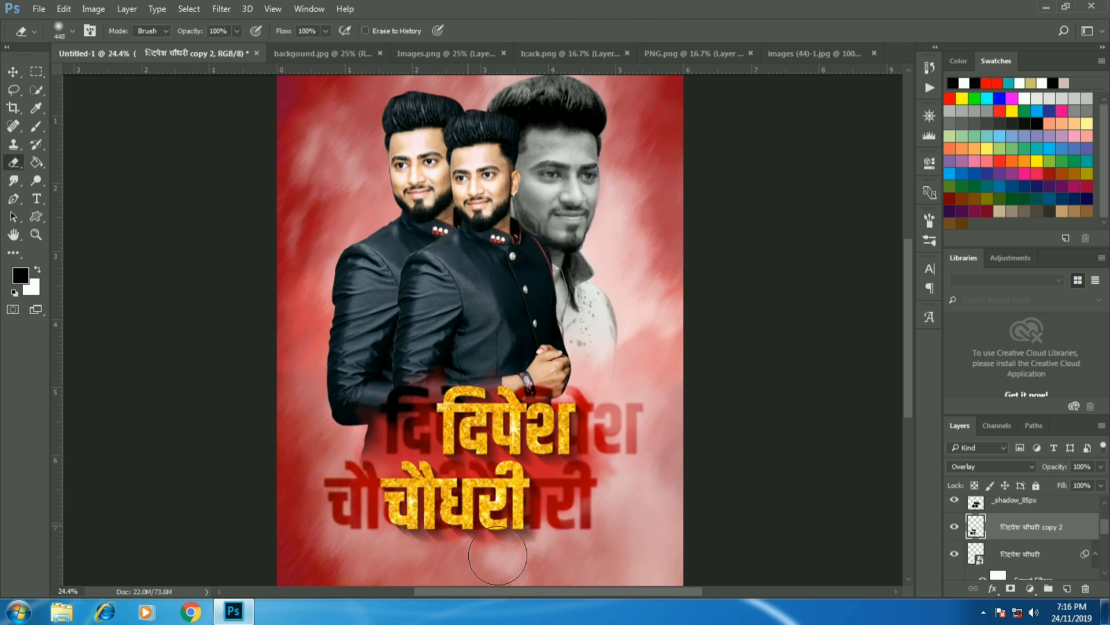
key(alt+bracketleft)
click(532, 405)
key(Return)
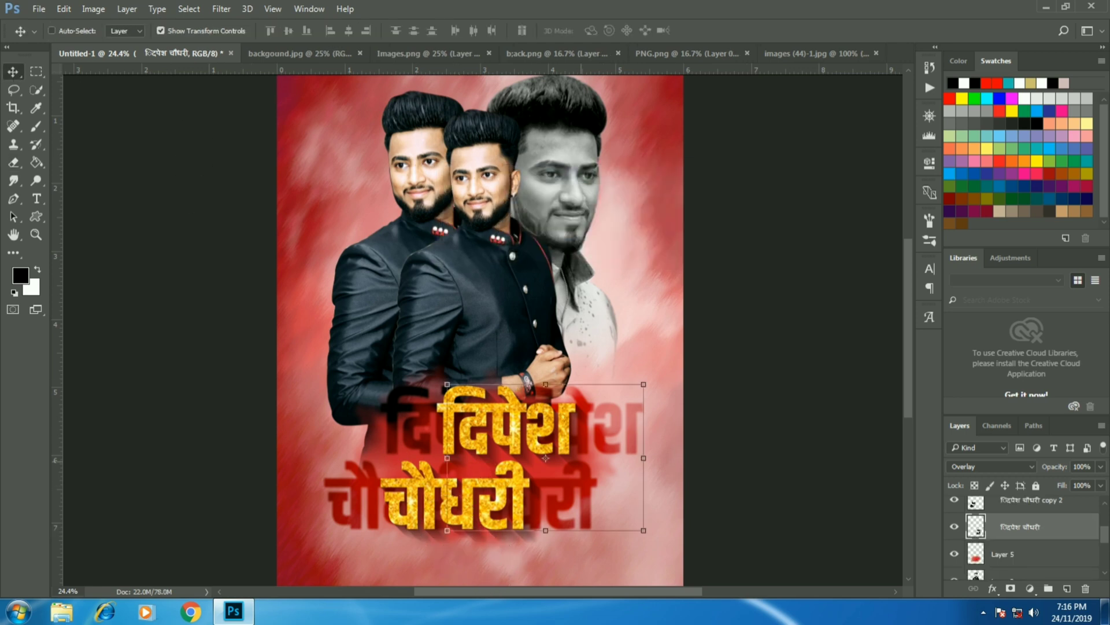
click(1006, 561)
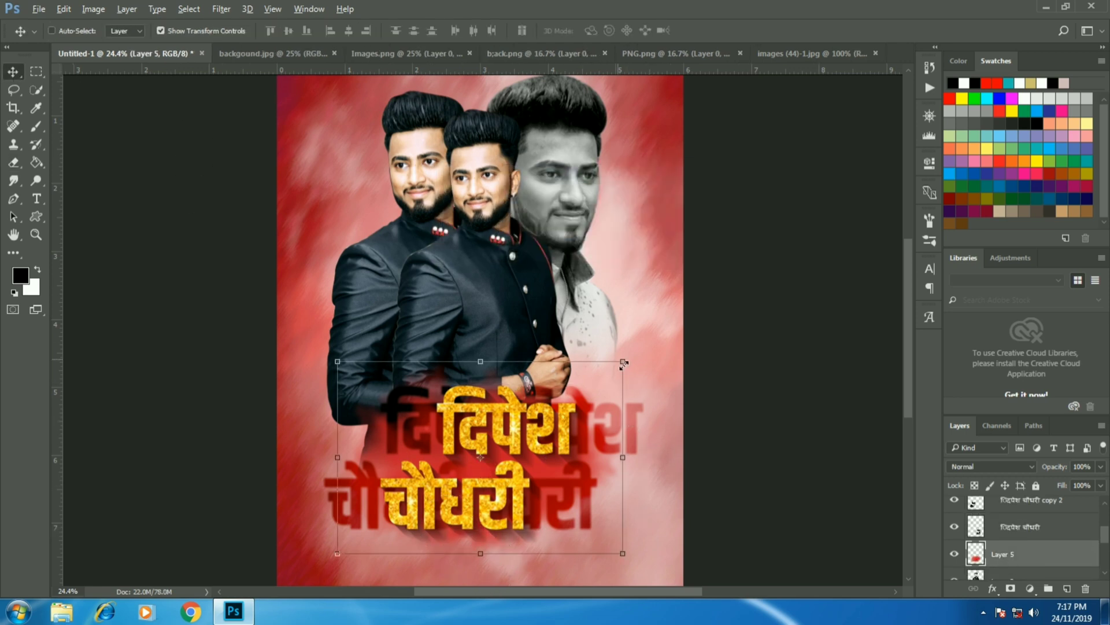
Step: Widen the red splash (Layer 5) behind the gold name
drag(623, 365, 635, 360)
drag(640, 455, 655, 455)
click(613, 31)
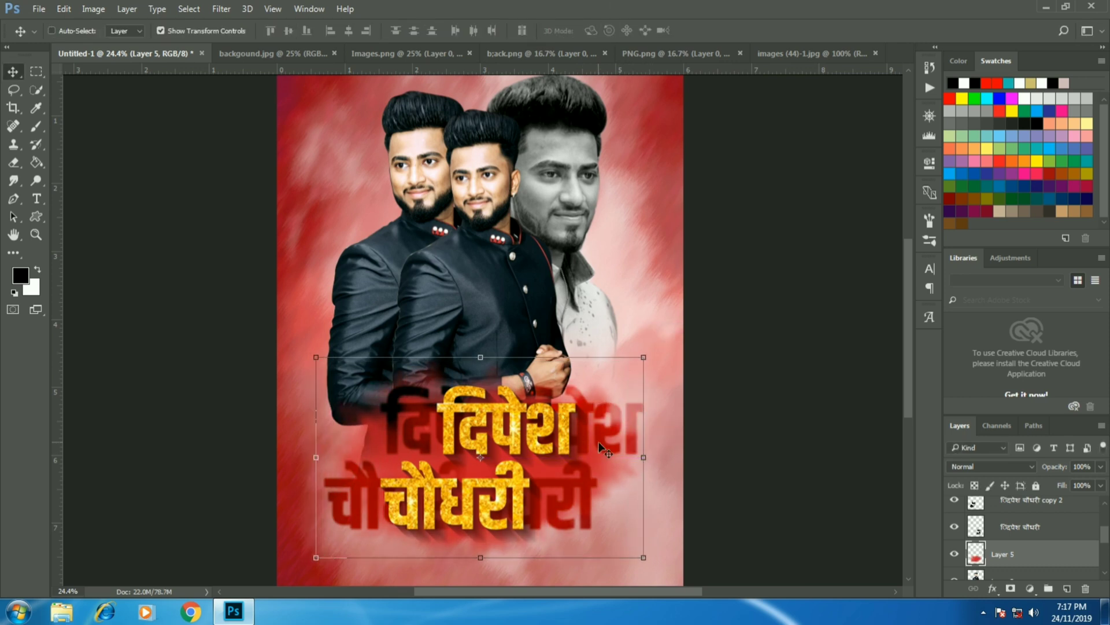
ctrl+click(524, 428)
Step: Close the spare background image document tabs
click(39, 9)
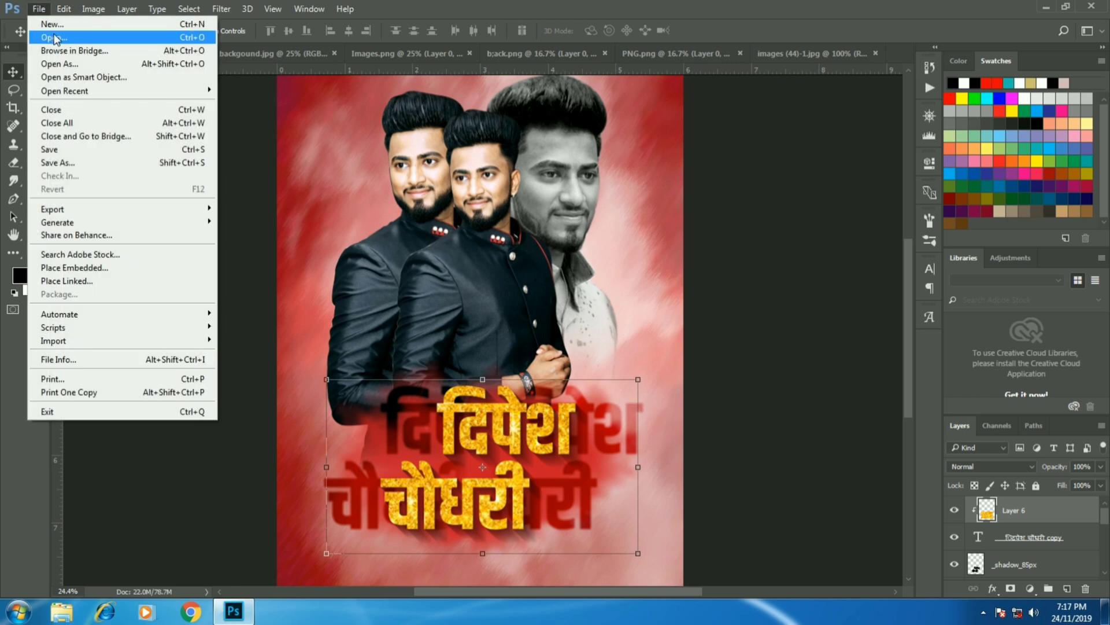
click(328, 53)
click(317, 54)
click(358, 53)
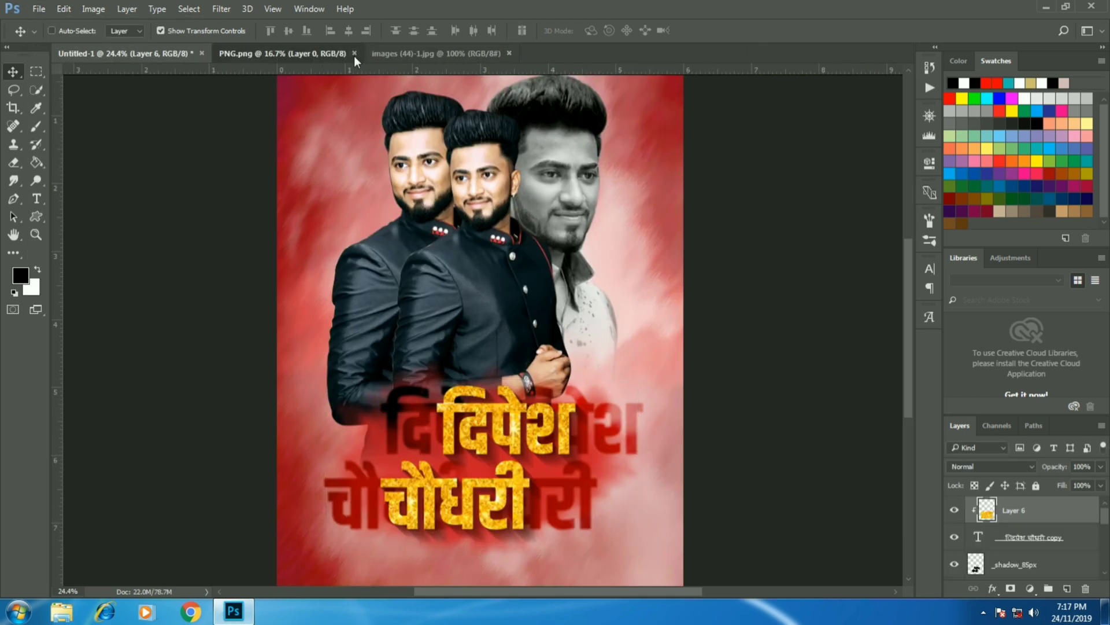
click(354, 53)
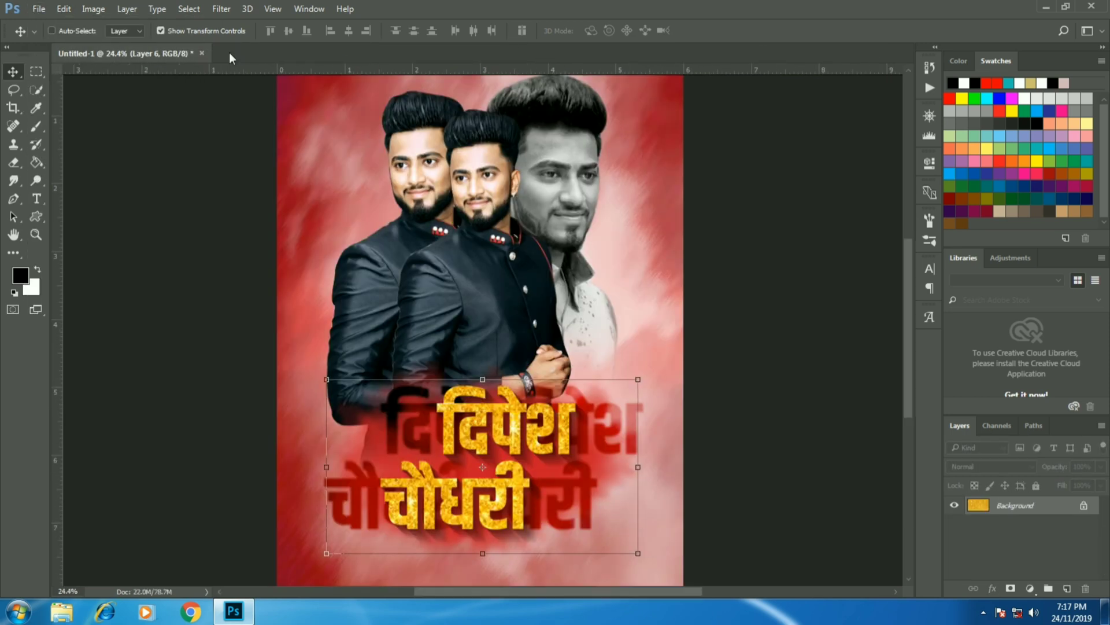
Step: Open the orange flare image IMG-20180427-WA0024 and drag it into the poster
click(38, 9)
click(55, 34)
click(161, 209)
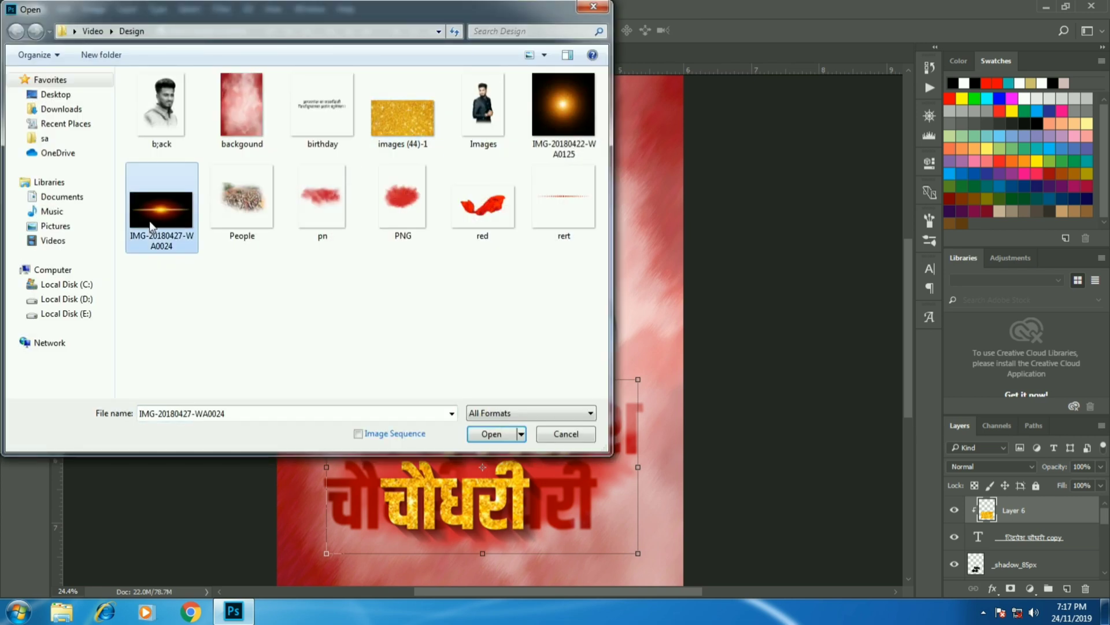
click(491, 434)
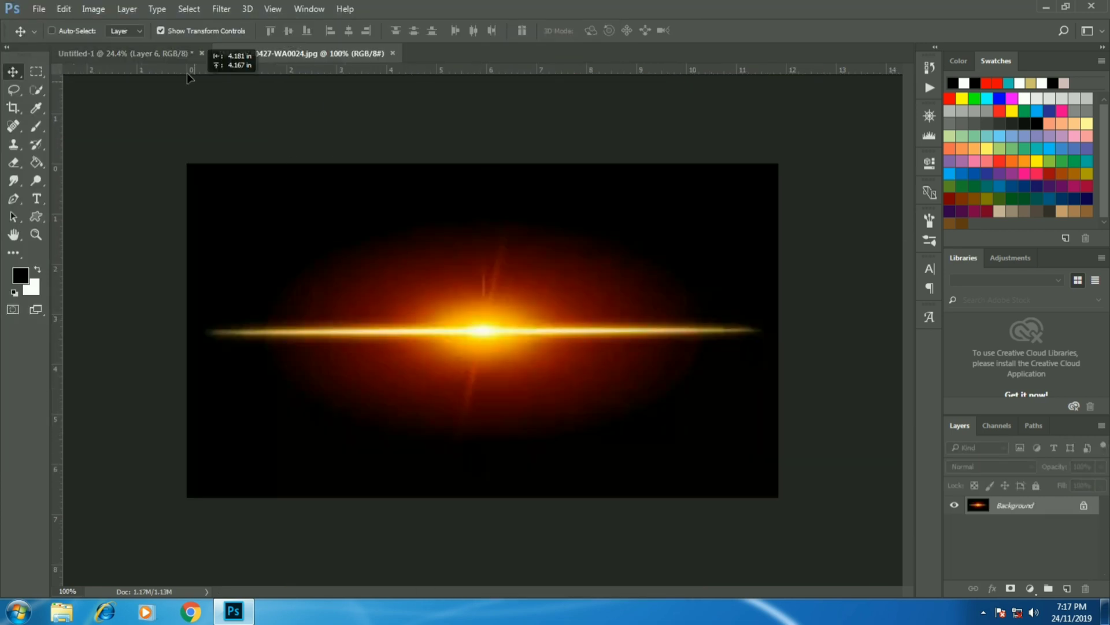
drag(186, 74, 518, 414)
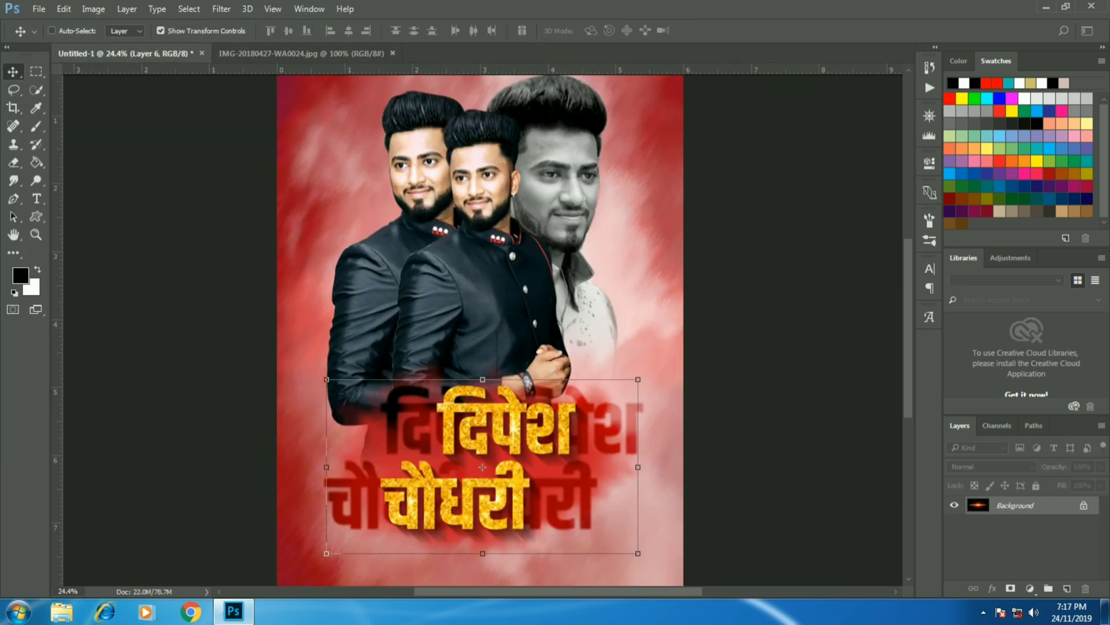
Step: Set the flare to Screen blend and place it on the name's top line
click(990, 467)
click(971, 283)
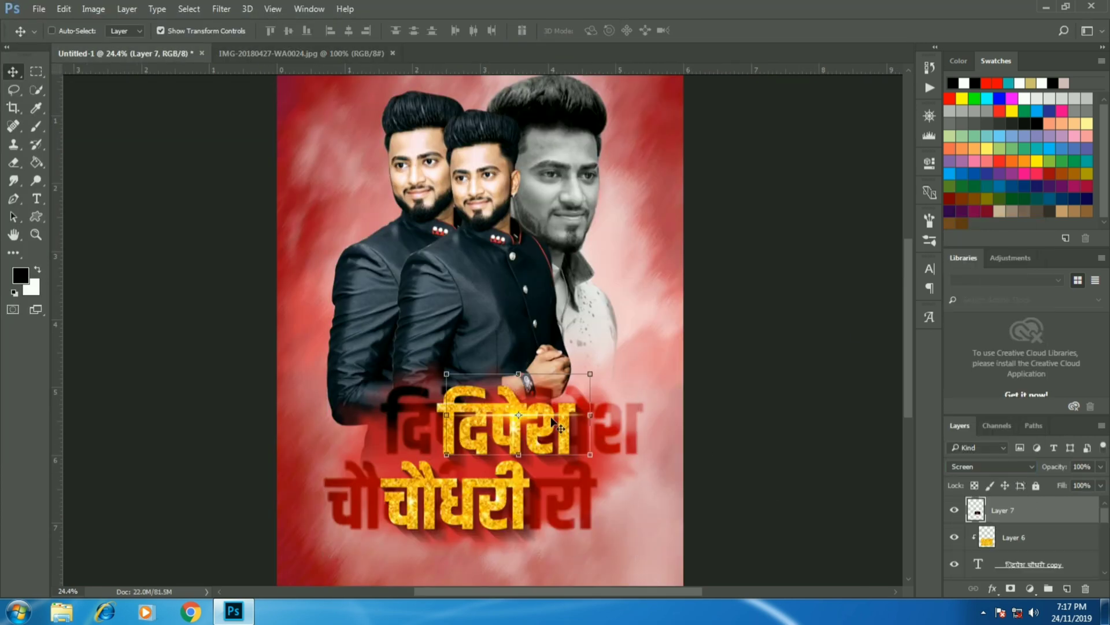
mouse_move(564, 365)
mouse_down()
mouse_move(552, 365)
mouse_move(568, 370)
mouse_move(503, 482)
mouse_up()
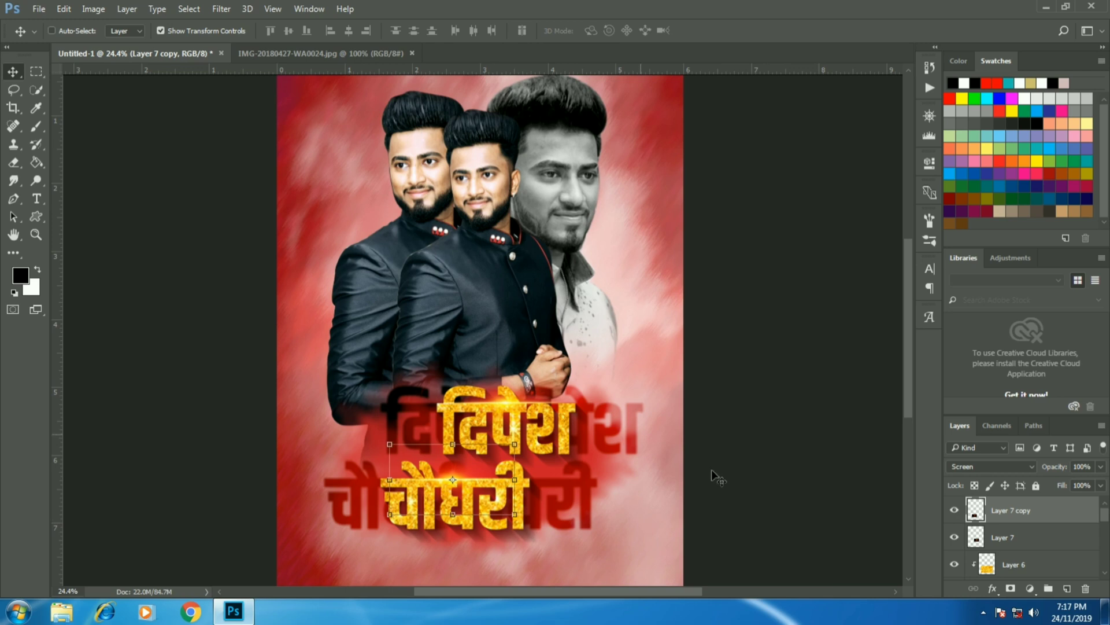
scroll(623, 535, down, 2)
Step: Open the People.png crowd, drag it into the poster, and resize it
ctrl+click(625, 532)
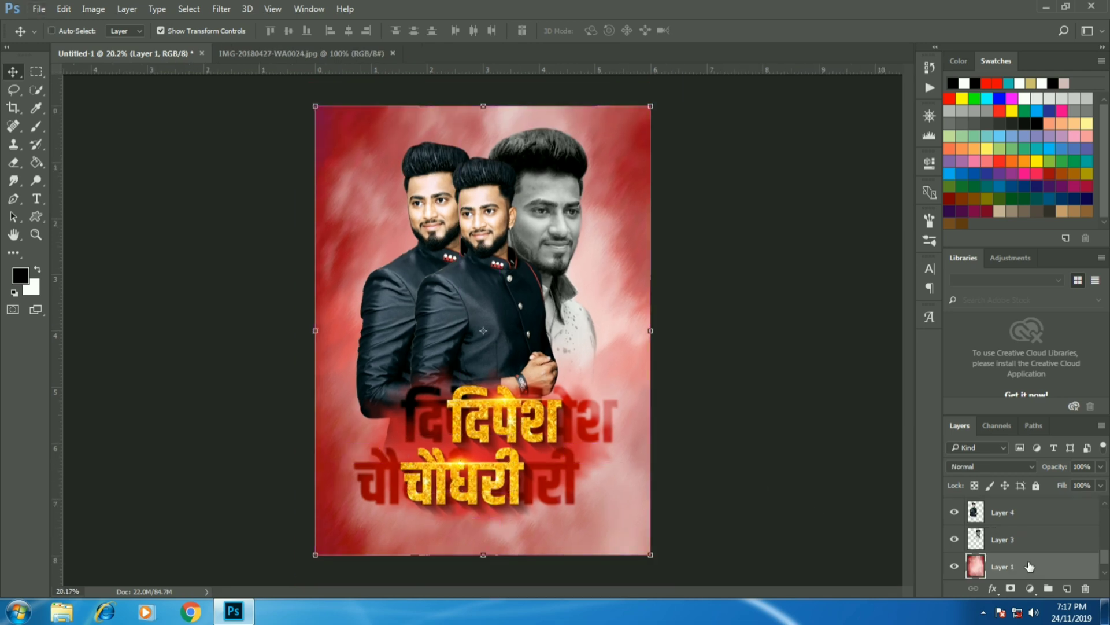
click(39, 8)
click(63, 36)
click(255, 200)
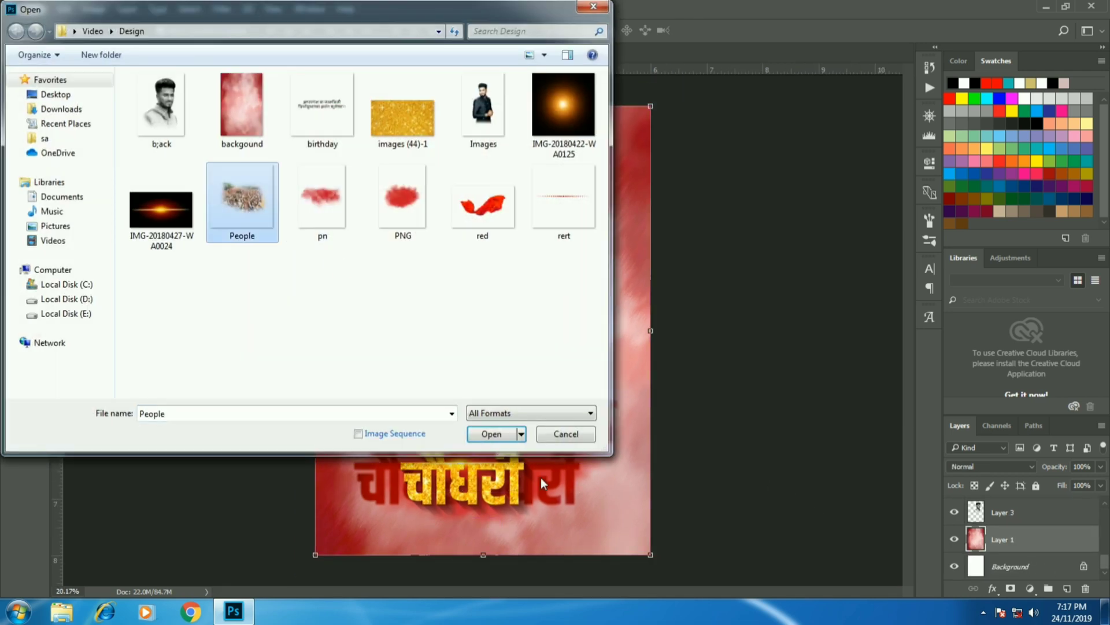
click(494, 449)
drag(450, 273, 553, 448)
mouse_move(719, 417)
mouse_down()
mouse_move(682, 449)
mouse_move(690, 431)
mouse_up()
drag(666, 468, 676, 448)
key(Return)
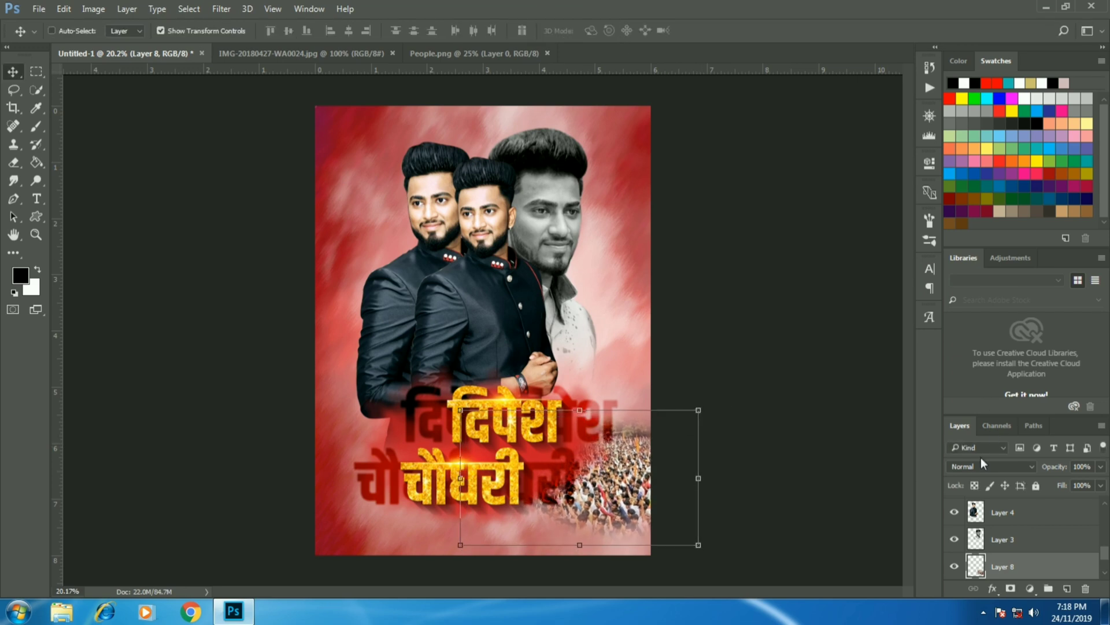
Step: Set the crowd layer to Luminosity blend at 80% opacity
click(990, 466)
click(972, 340)
click(990, 467)
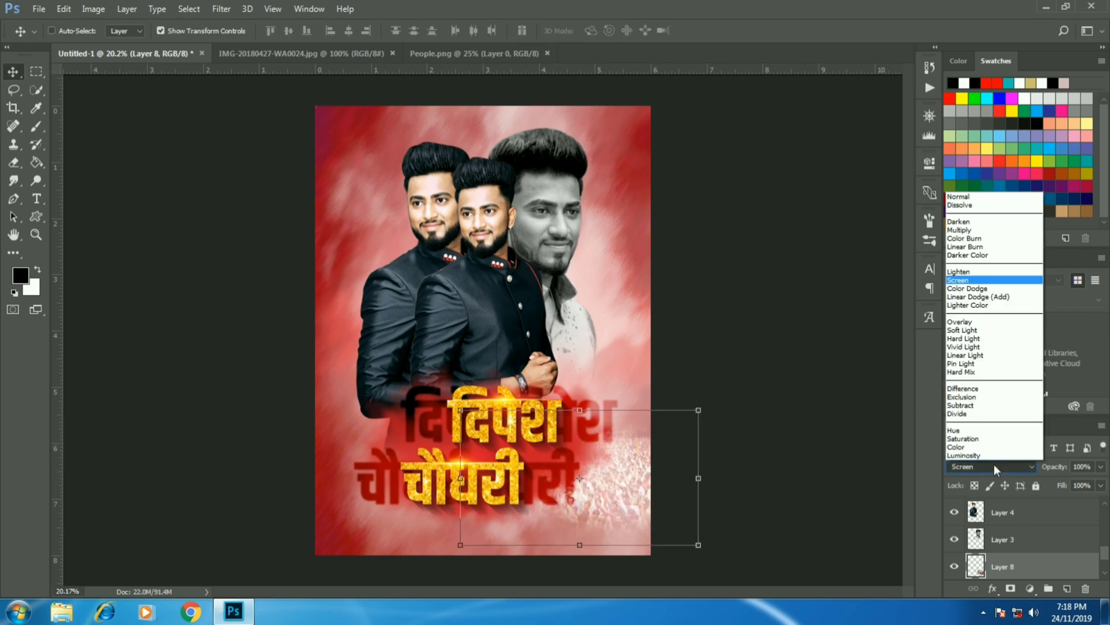
text(50)
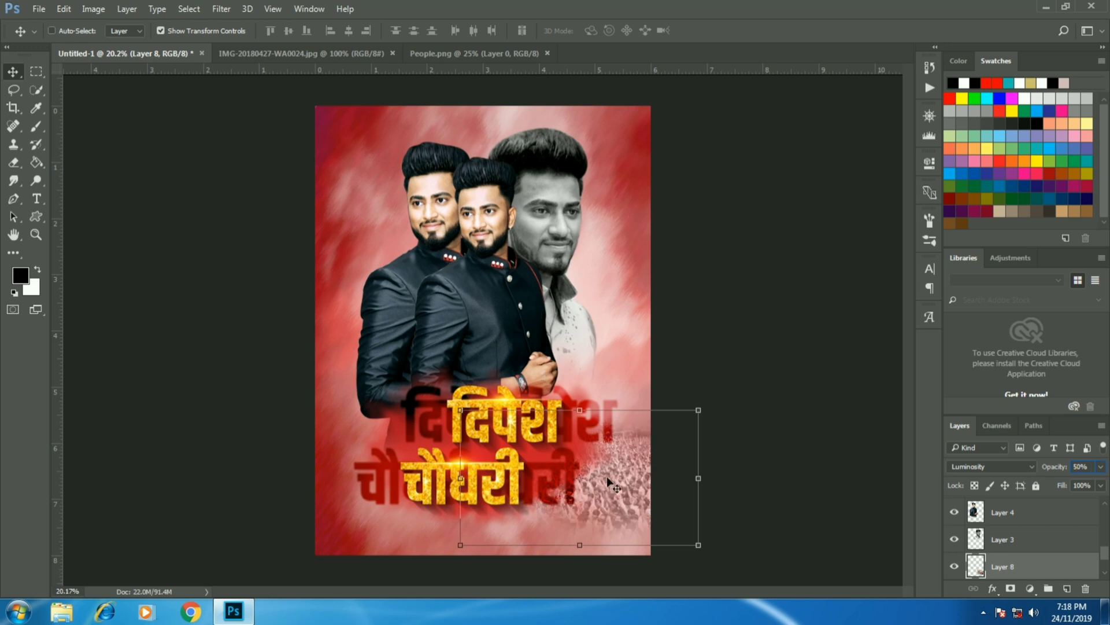
drag(1060, 471, 1078, 467)
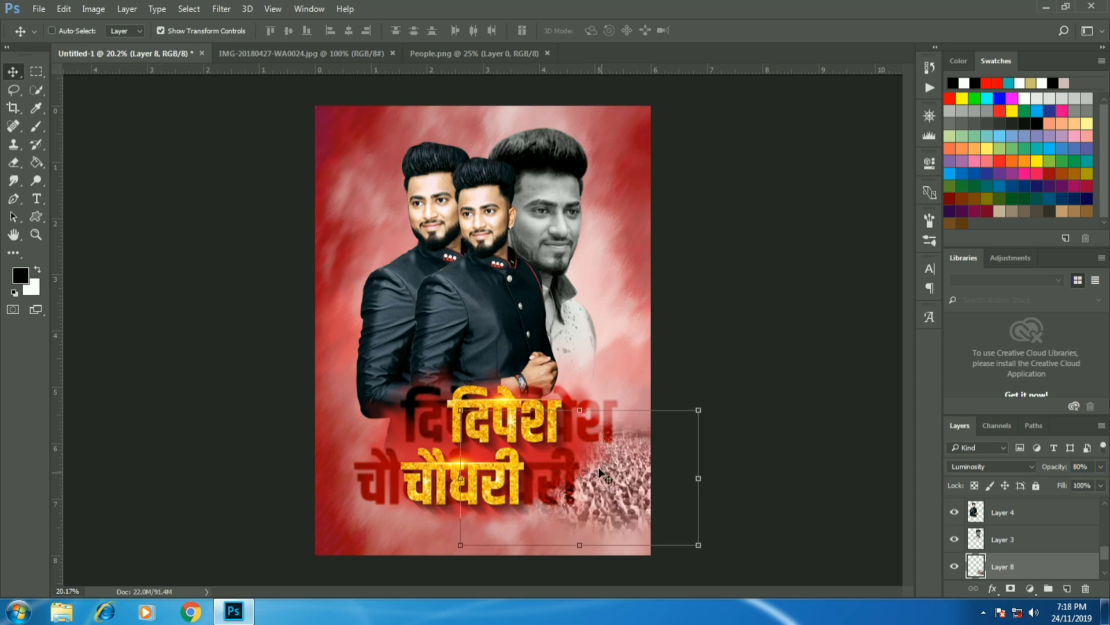
Step: Apply a Box Blur to the crowd layer
click(222, 8)
click(435, 189)
click(222, 8)
click(434, 203)
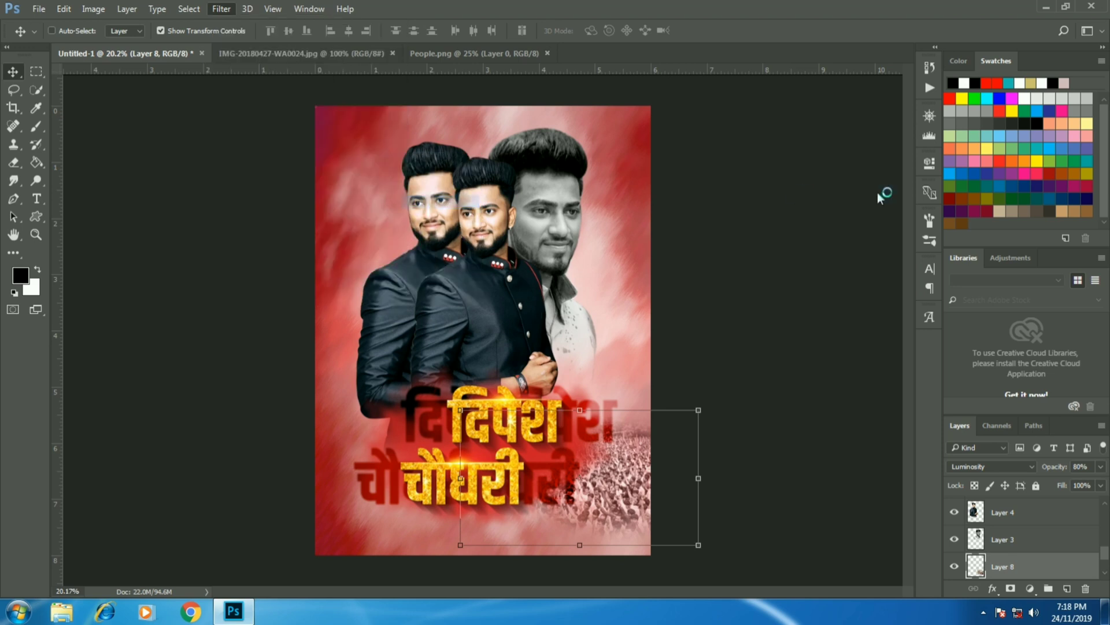
click(923, 157)
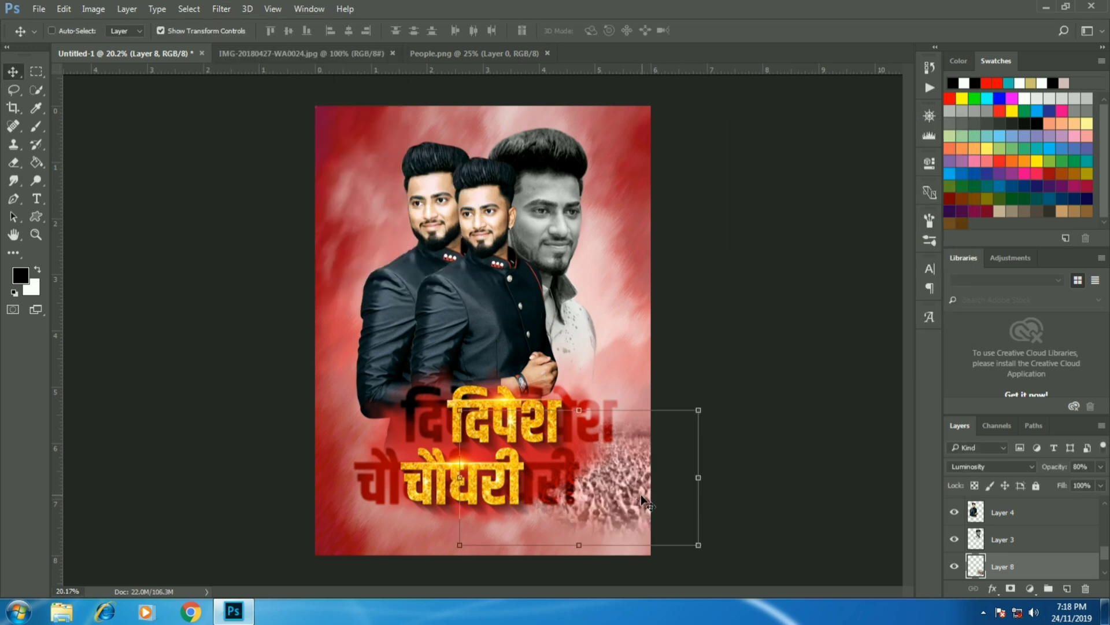
Step: Duplicate the crowd, flip the copy horizontally, and place it on the left
key(ctrl+j)
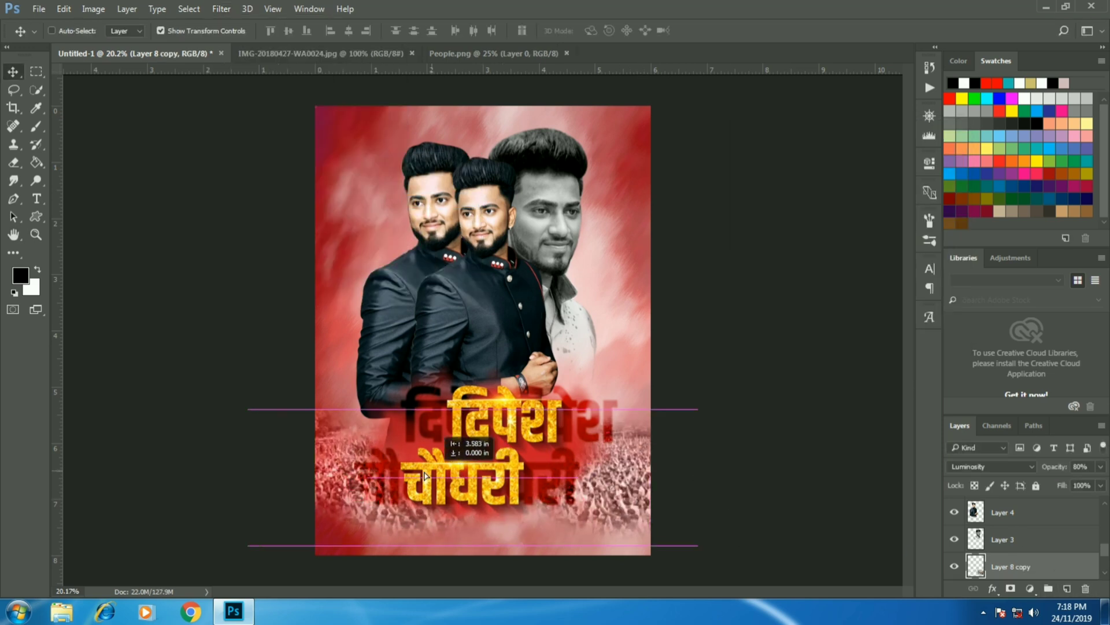
drag(644, 484, 428, 485)
key(ctrl+t)
right_click(428, 408)
click(428, 379)
click(613, 31)
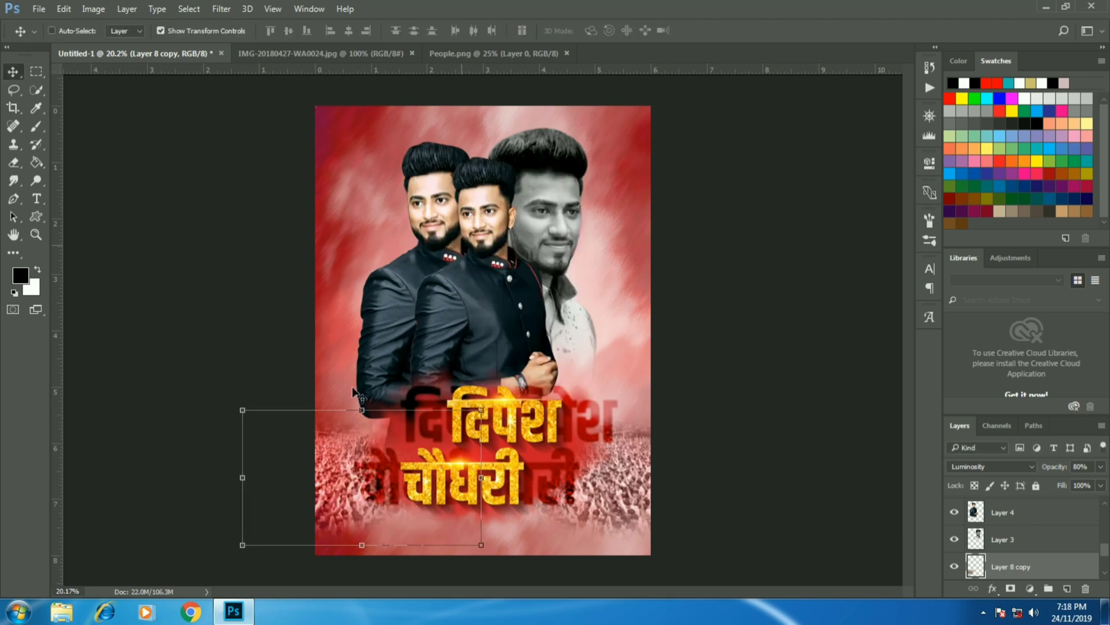
mouse_move(385, 432)
mouse_down()
mouse_move(415, 432)
mouse_move(403, 435)
mouse_move(428, 457)
mouse_up()
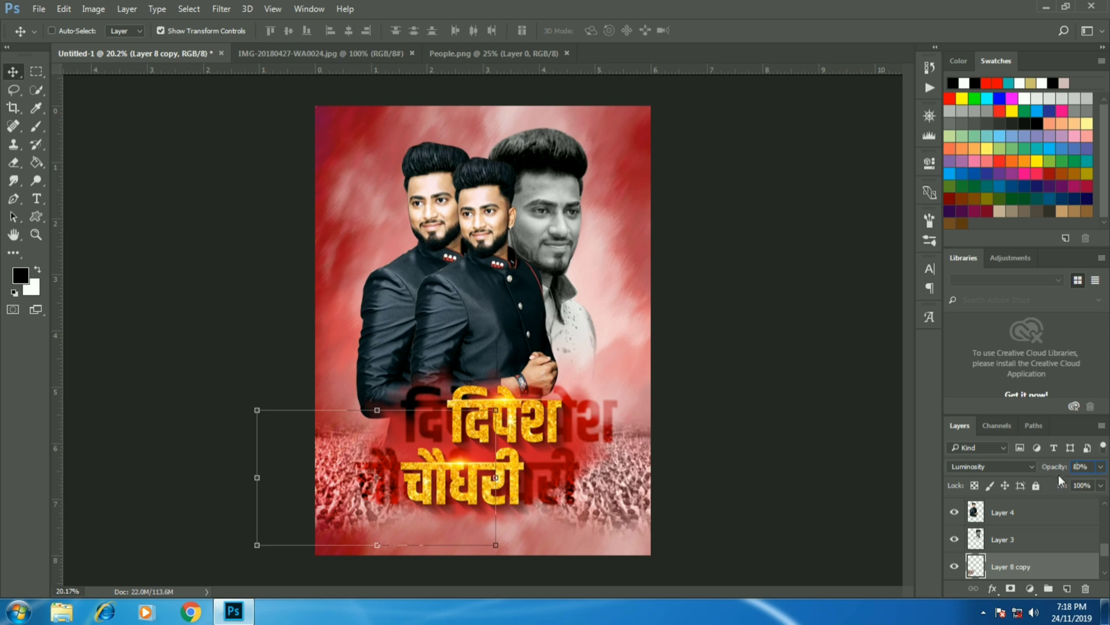
Step: Shift and widen the red Layer 5 slightly to the right
ctrl+click(636, 499)
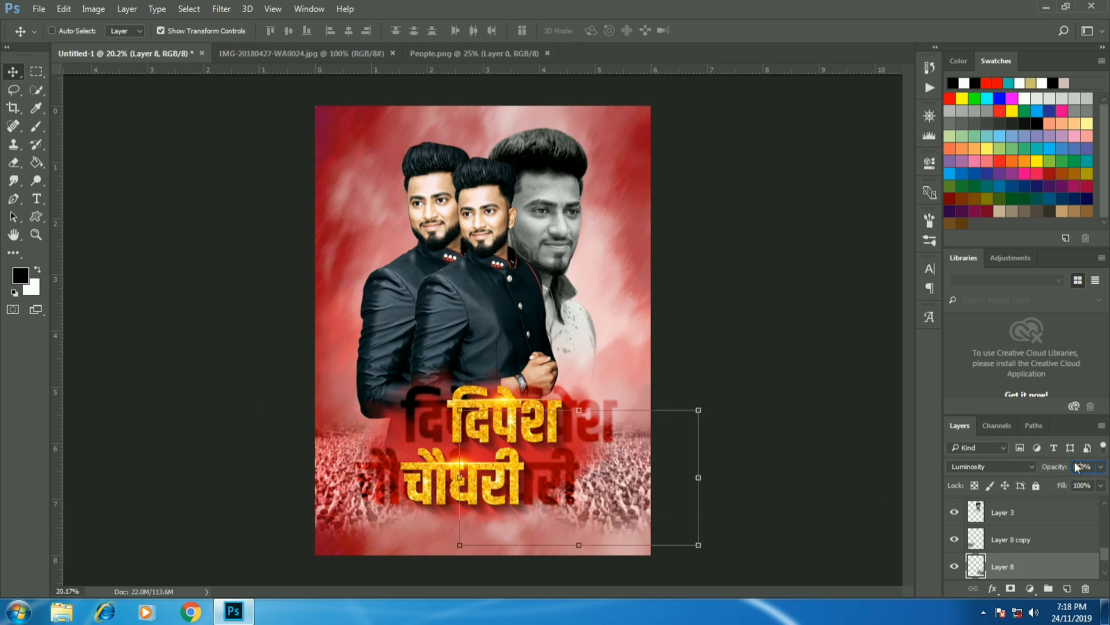
ctrl+click(310, 483)
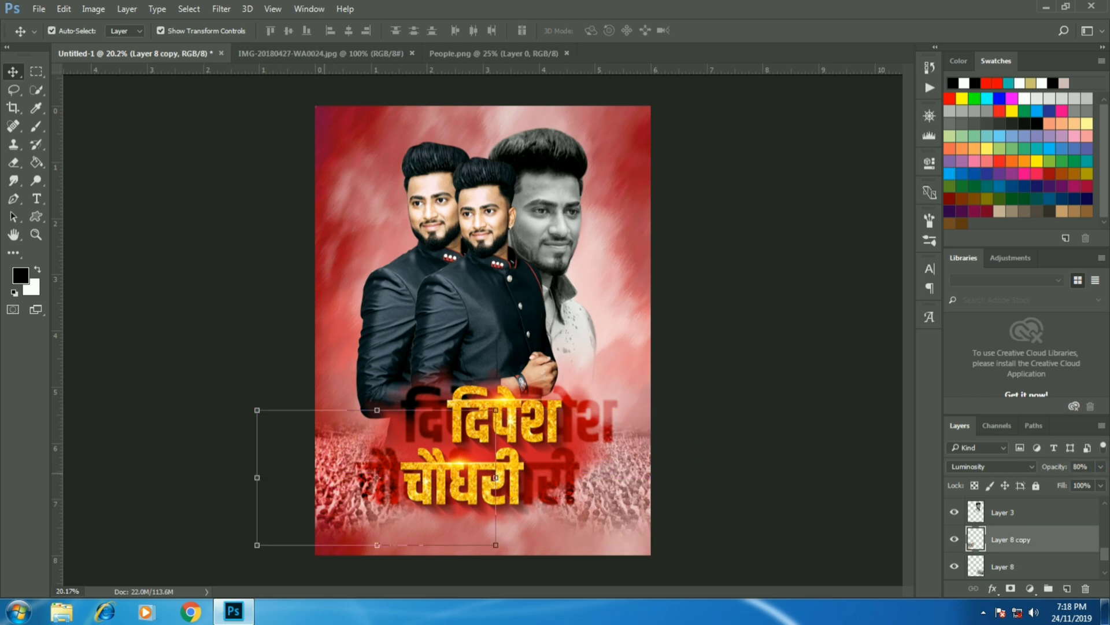
ctrl+click(394, 432)
drag(395, 432, 399, 437)
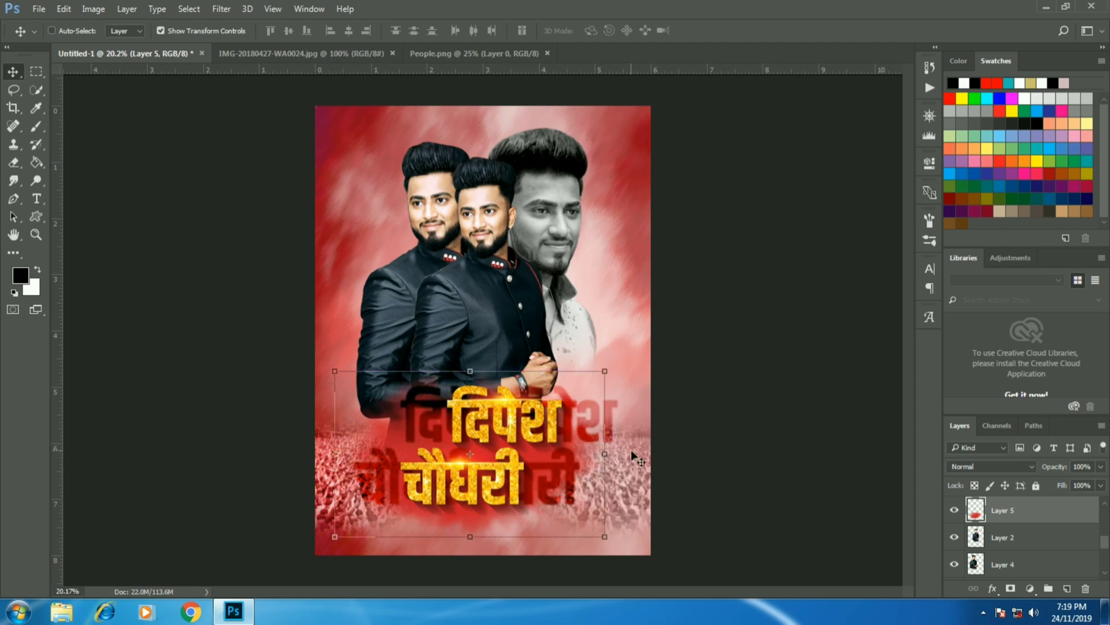
drag(605, 454, 614, 457)
click(611, 32)
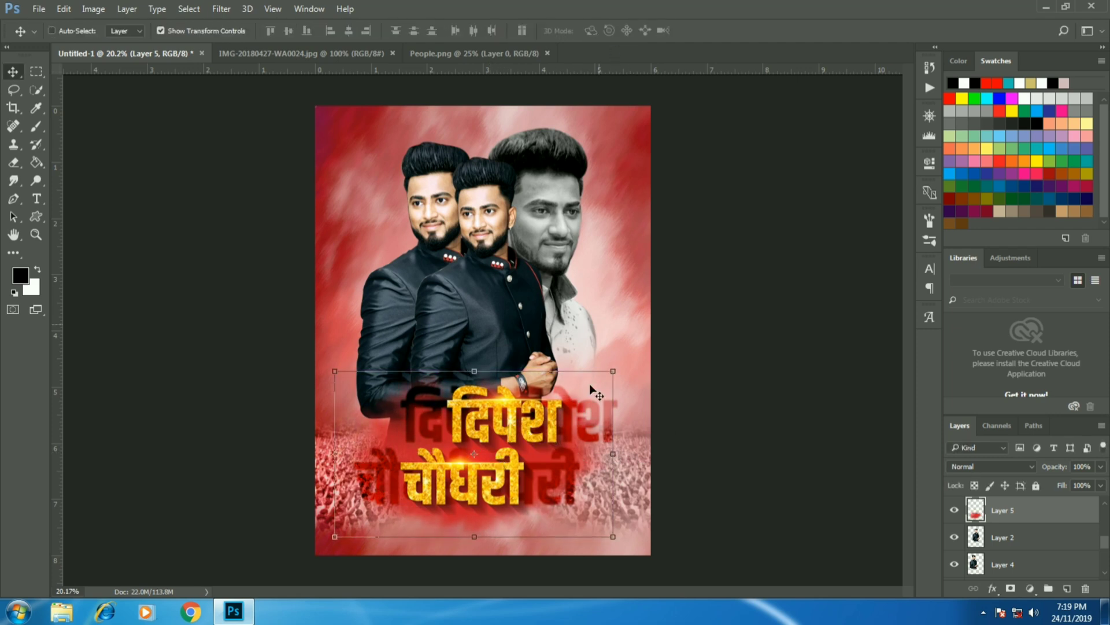
Step: Bring in the pn.png red smudge and enlarge it across the poster bottom
click(39, 9)
click(35, 35)
click(489, 431)
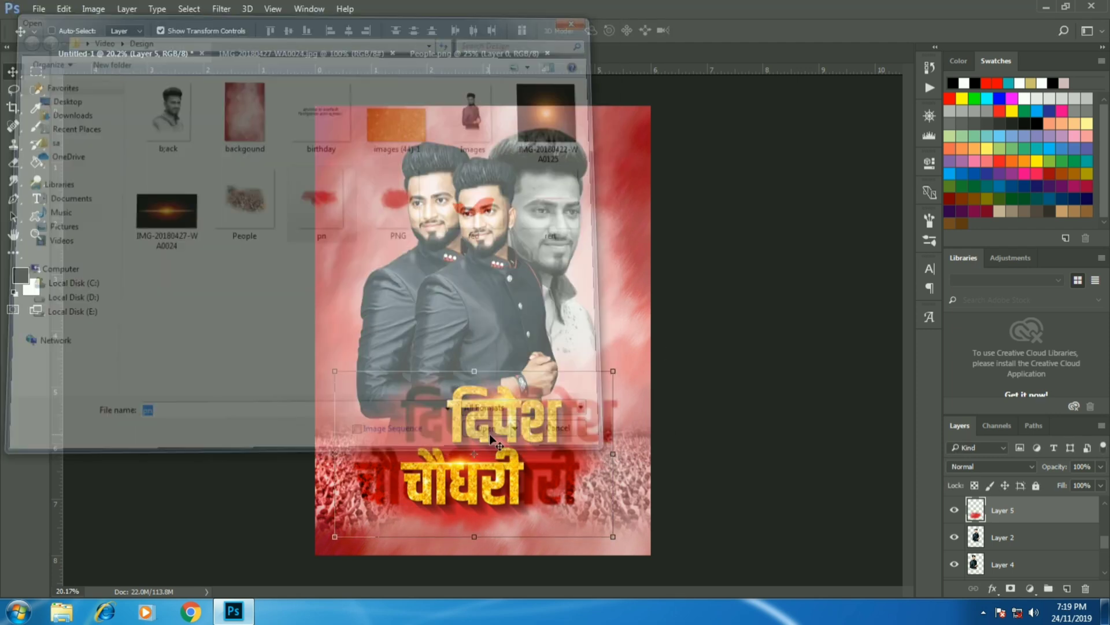
drag(480, 324, 495, 481)
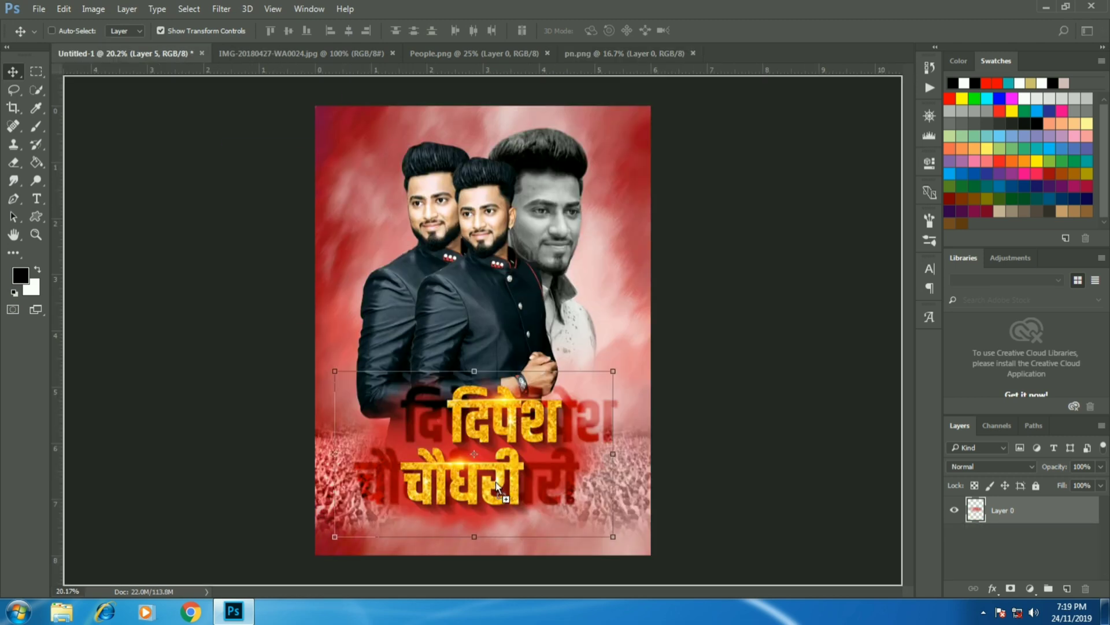
drag(638, 466, 712, 408)
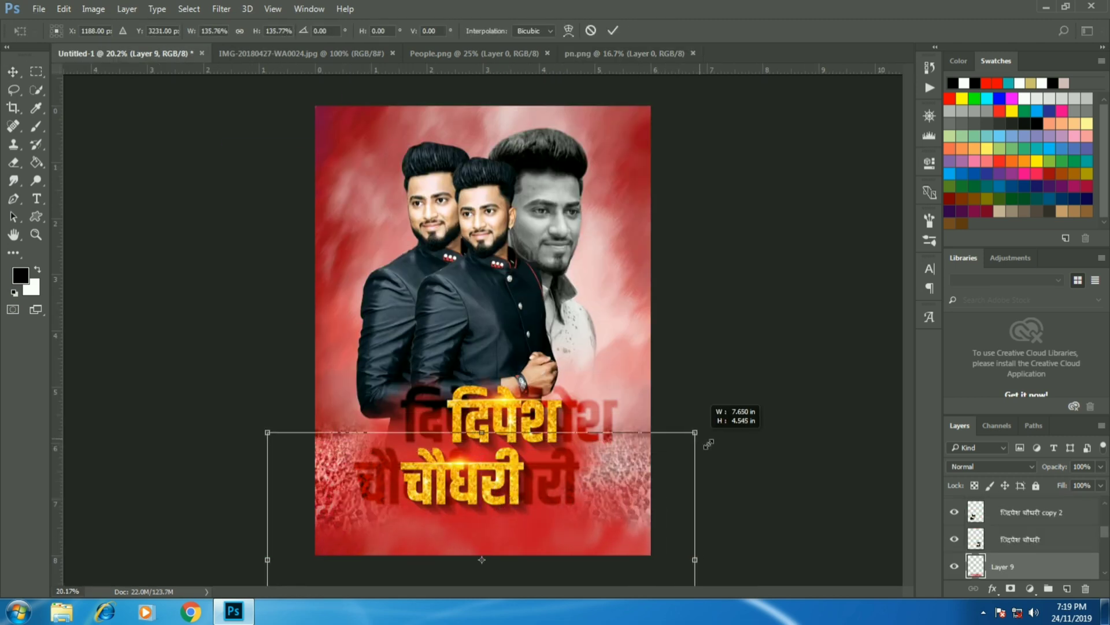
click(619, 28)
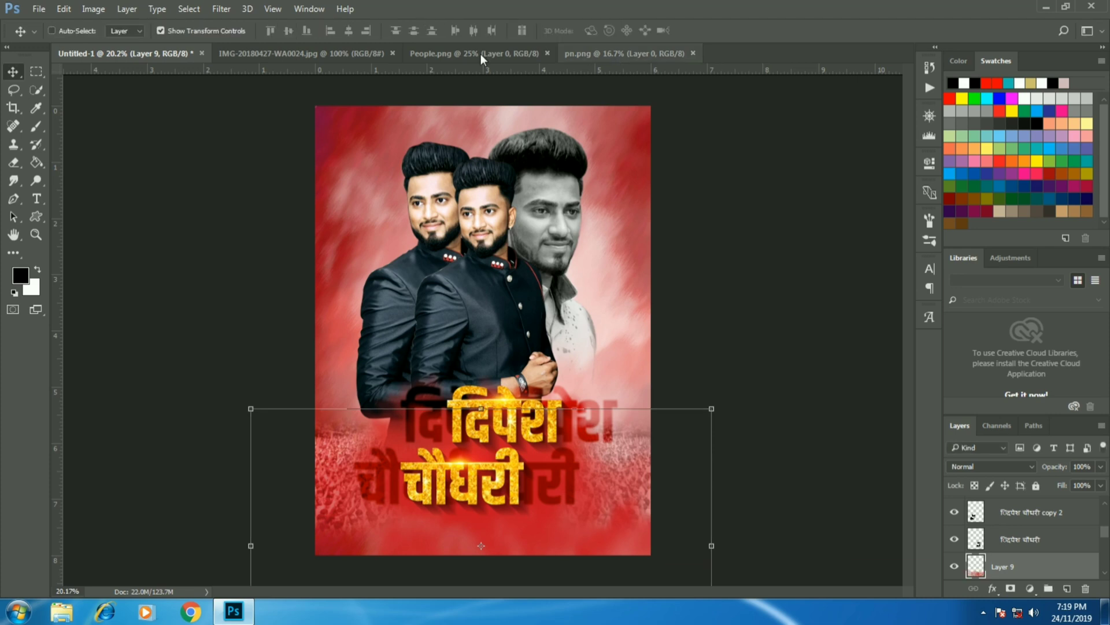
Step: Bring in birthday.png and shrink the greeting to fit below the name
click(39, 8)
click(64, 33)
click(317, 99)
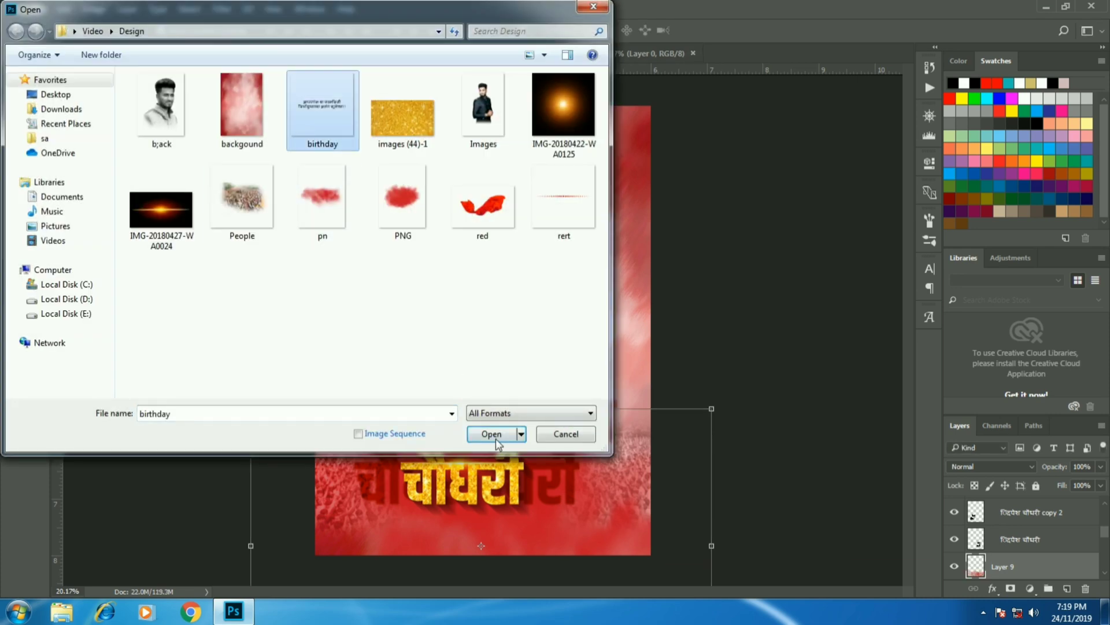
double_click(317, 99)
drag(486, 324, 568, 527)
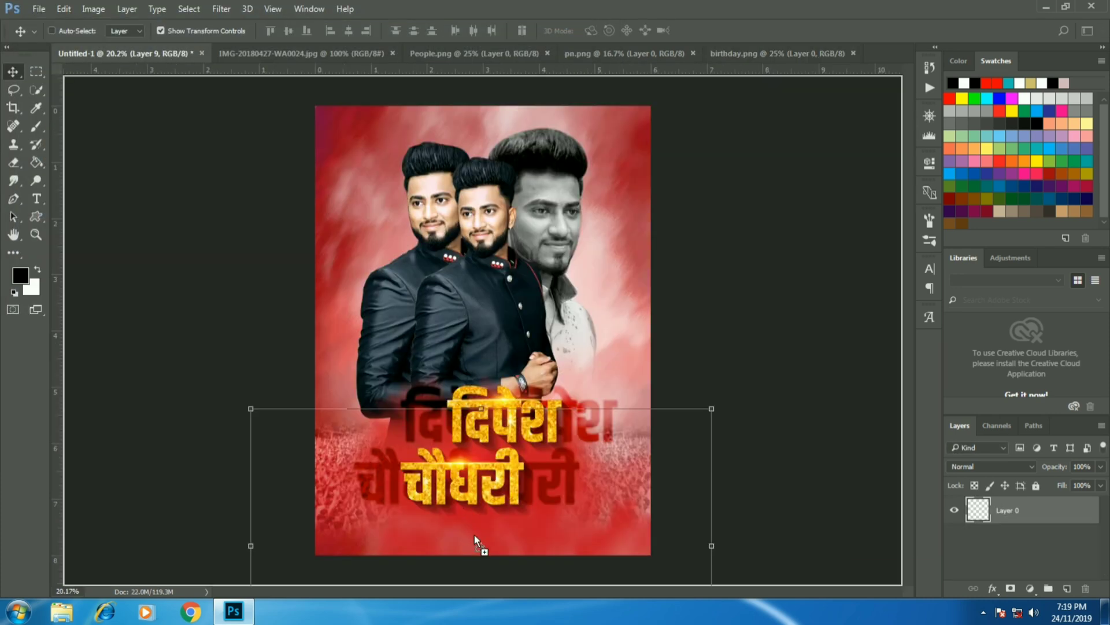
key(ctrl+t)
drag(629, 554, 519, 523)
click(613, 30)
Step: Give the greeting layer a white Color Overlay
alt+scroll(551, 471, up, 1)
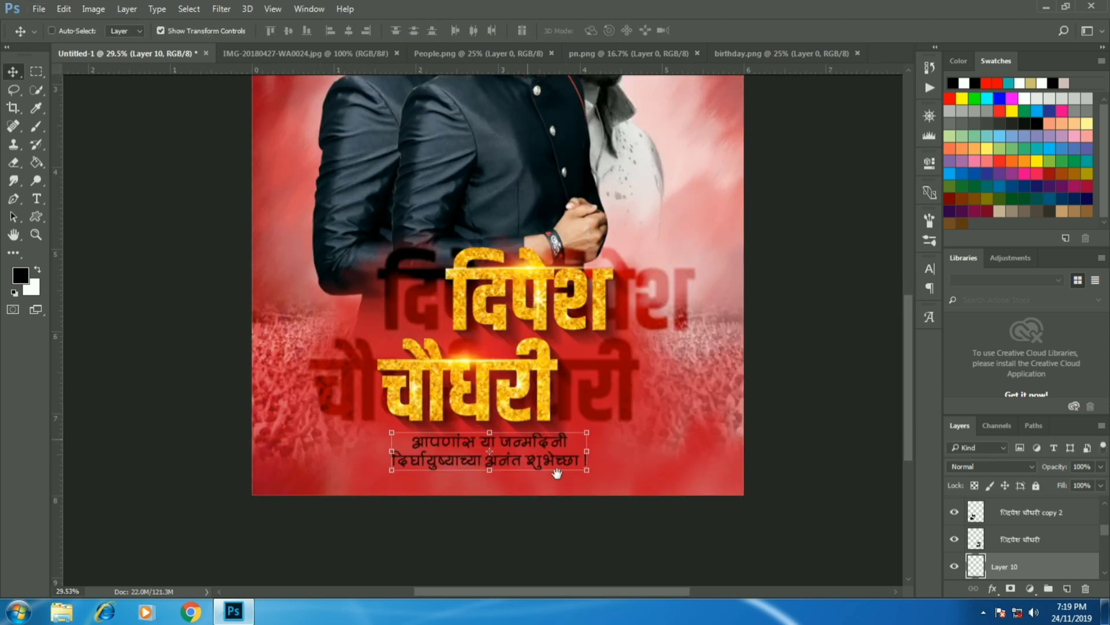
alt+scroll(552, 471, up, 1)
key(ctrl+t)
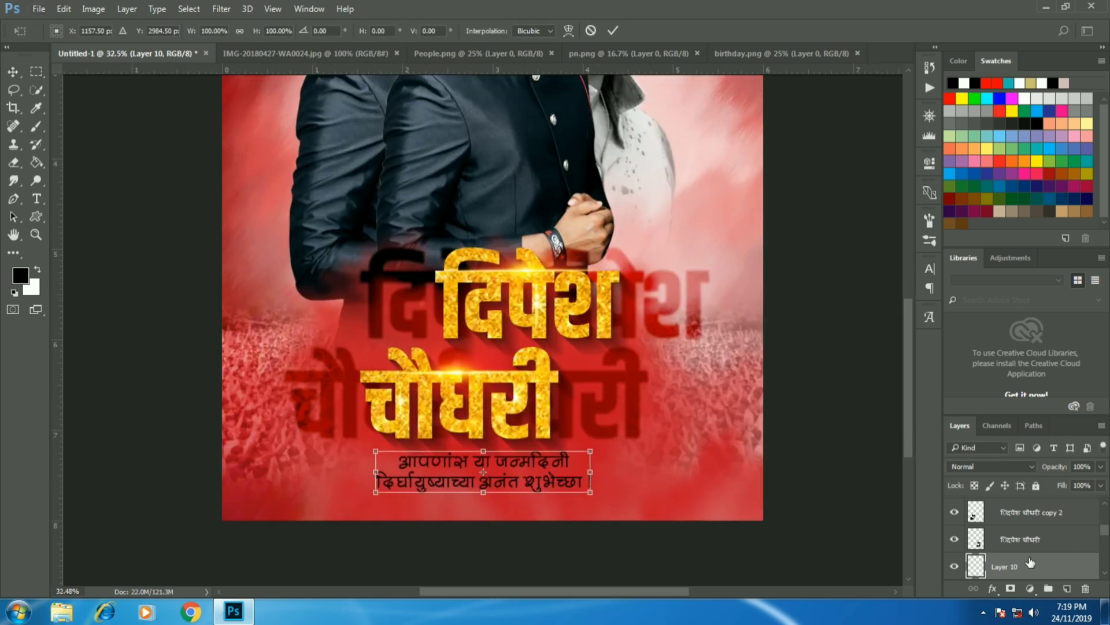
click(613, 30)
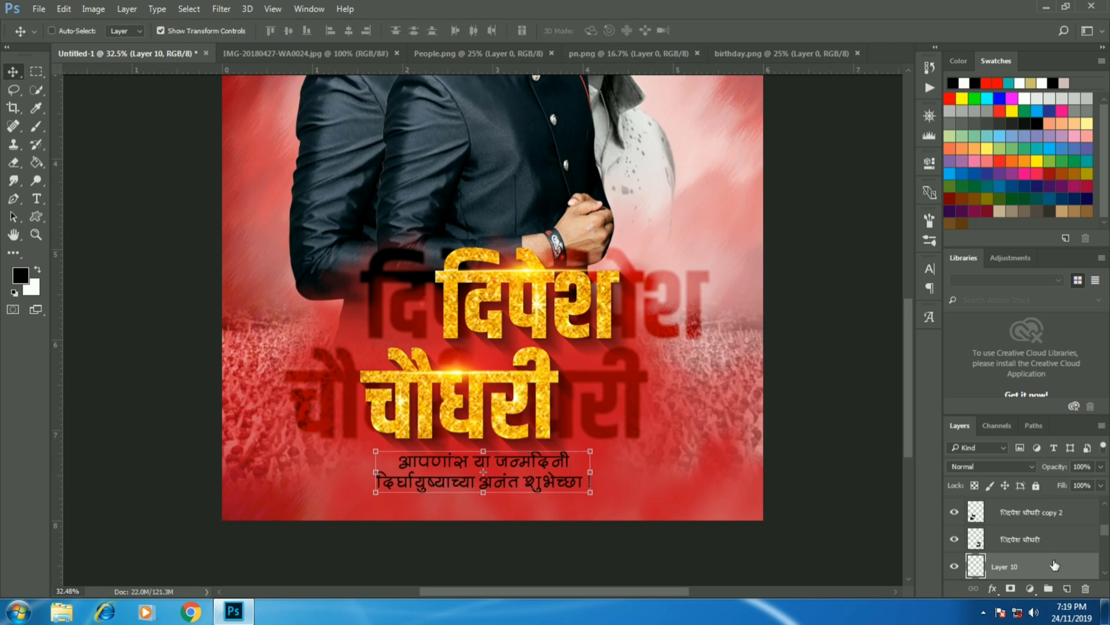
double_click(1054, 565)
click(617, 299)
click(846, 157)
click(987, 143)
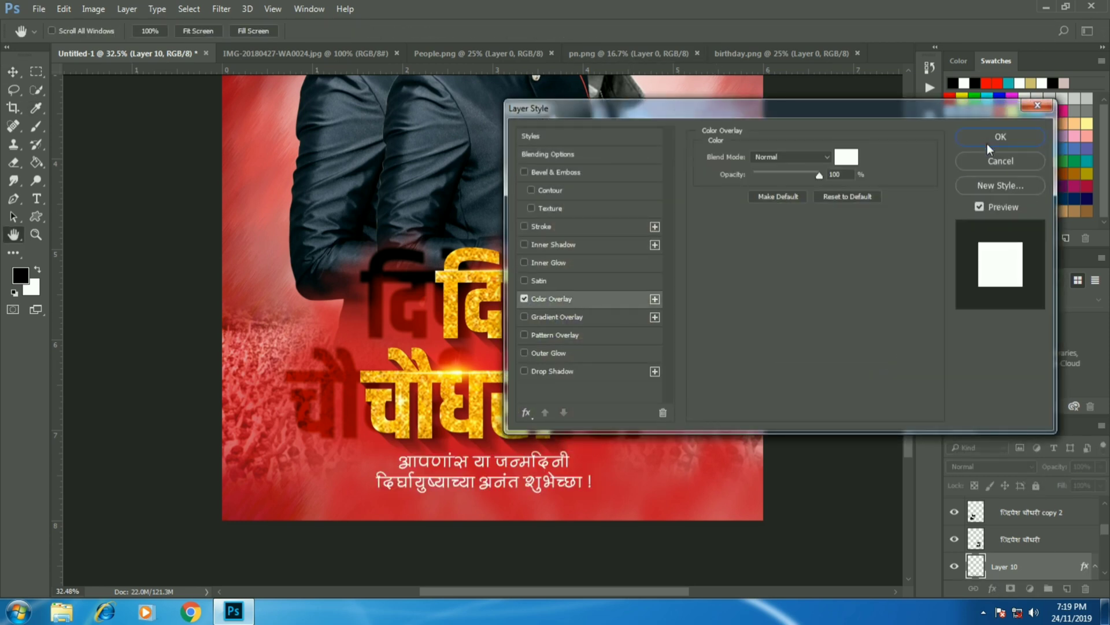
click(38, 8)
Step: Bring in the rert.png dotted line and position it under the greeting
click(52, 32)
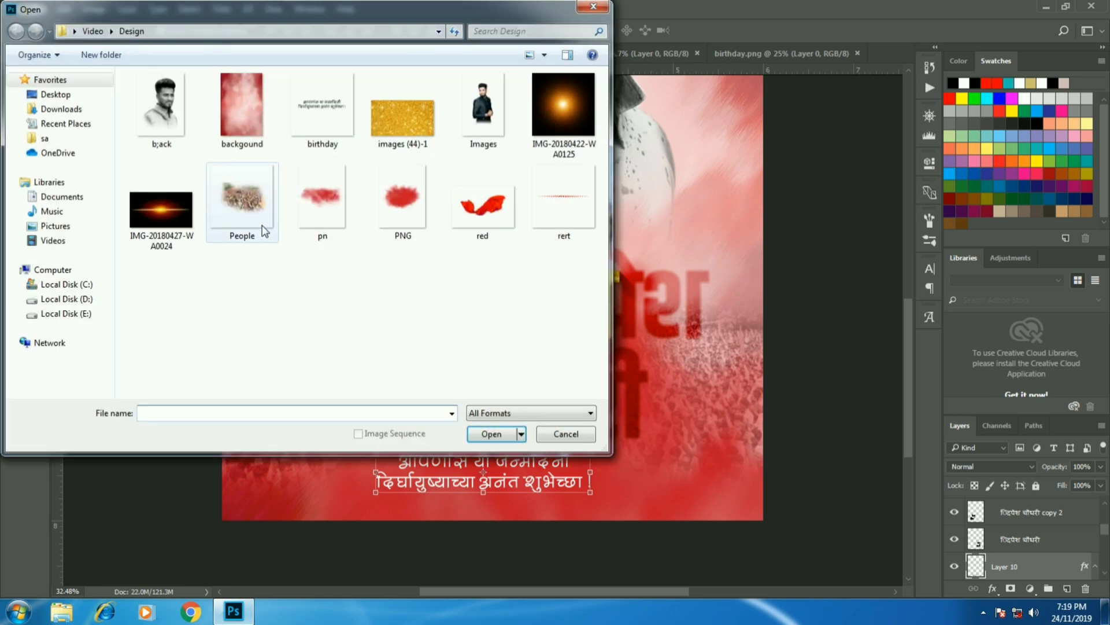
click(564, 199)
click(497, 436)
drag(417, 339, 483, 471)
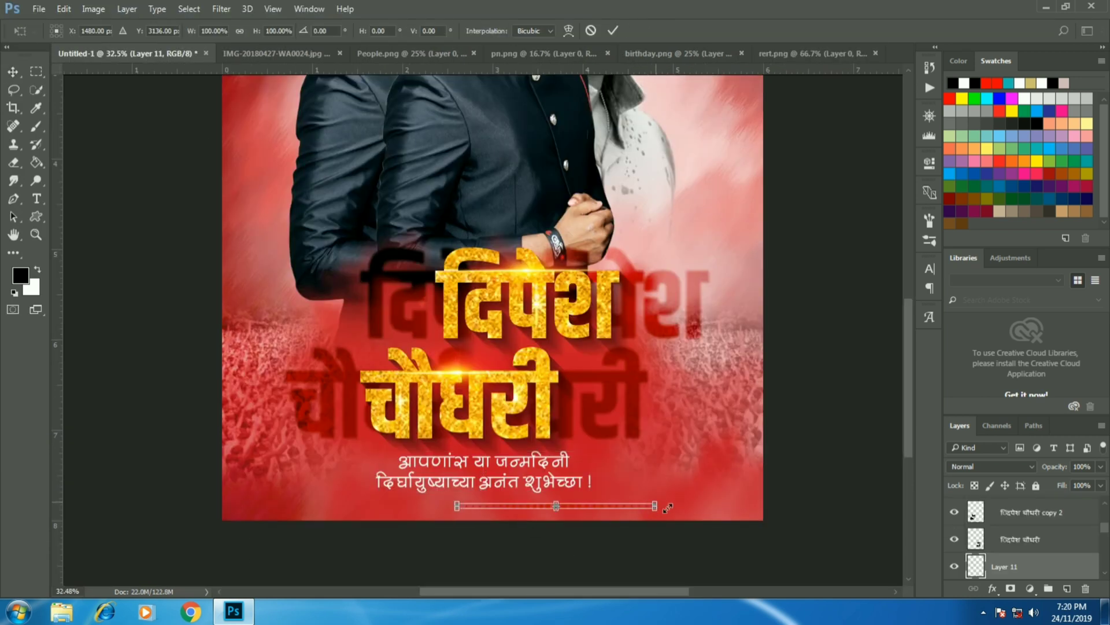
mouse_move(614, 510)
mouse_down()
mouse_move(557, 510)
mouse_move(581, 425)
mouse_up()
scroll(556, 510, up, 3)
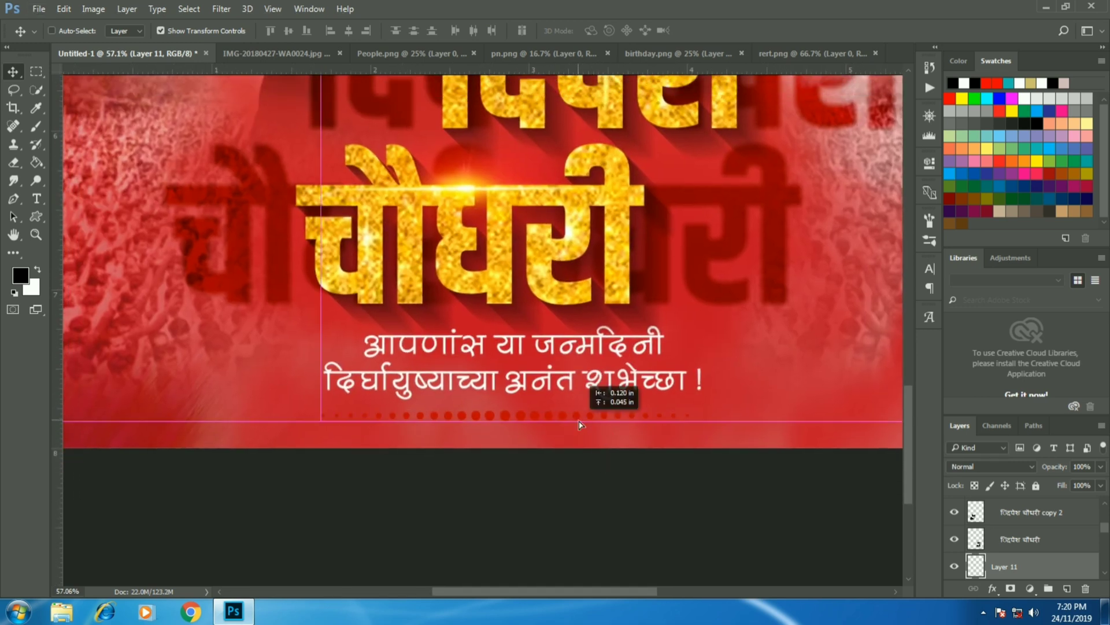
Step: Color the dots white with Color Overlay and narrow them to the greeting's width
double_click(1047, 566)
click(529, 337)
click(999, 129)
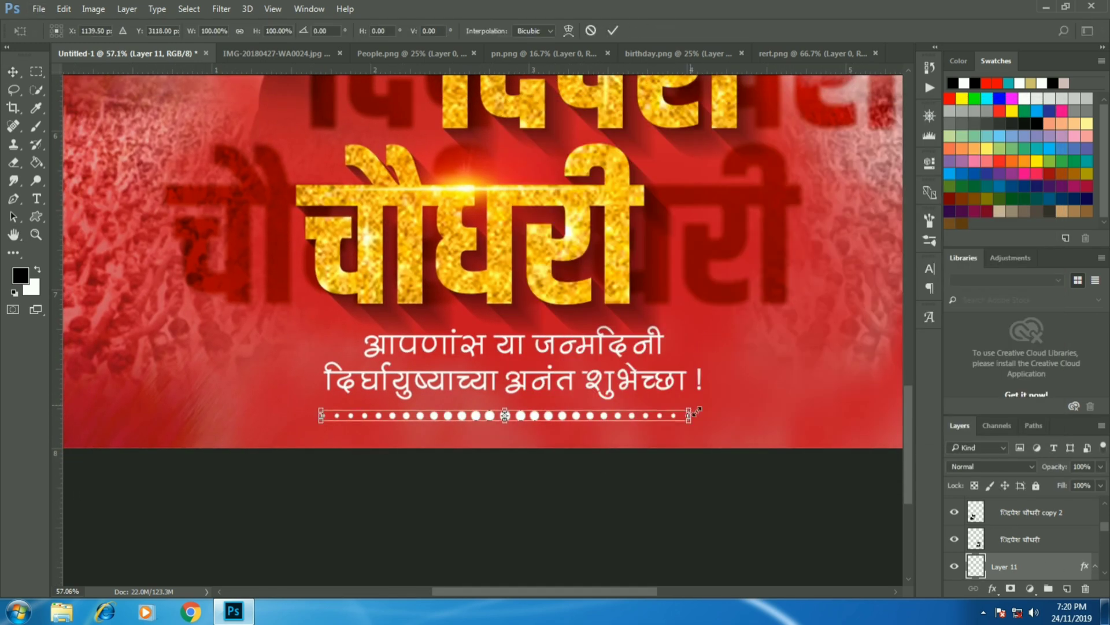
drag(688, 415, 651, 414)
click(607, 30)
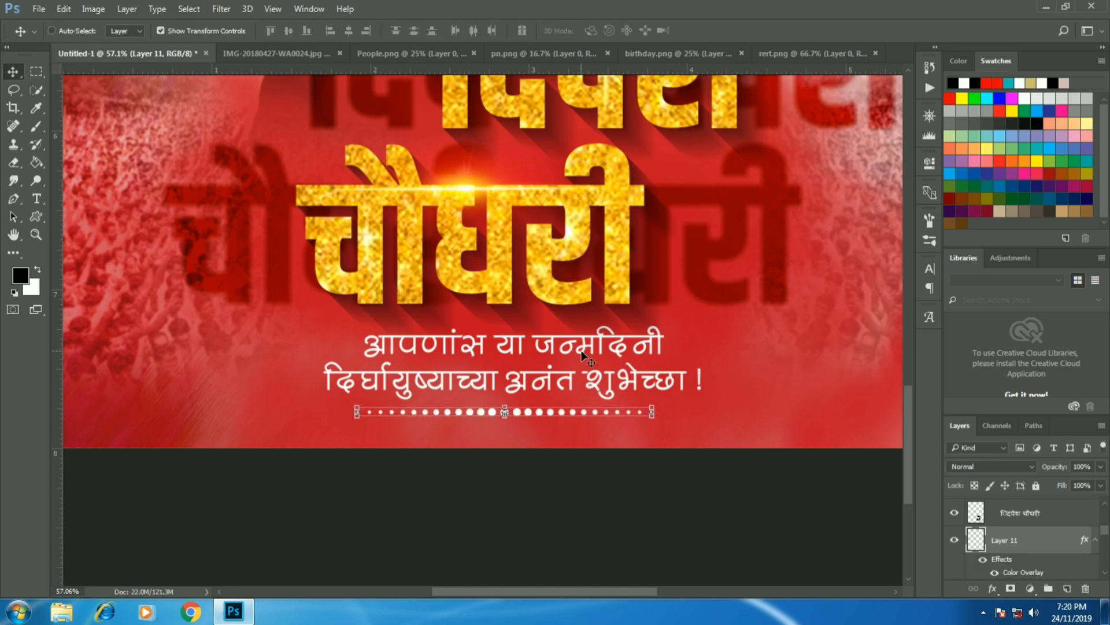
Step: Enlarge the greeting and dotted line together slightly
ctrl+shift+click(595, 357)
scroll(595, 357, down, 3)
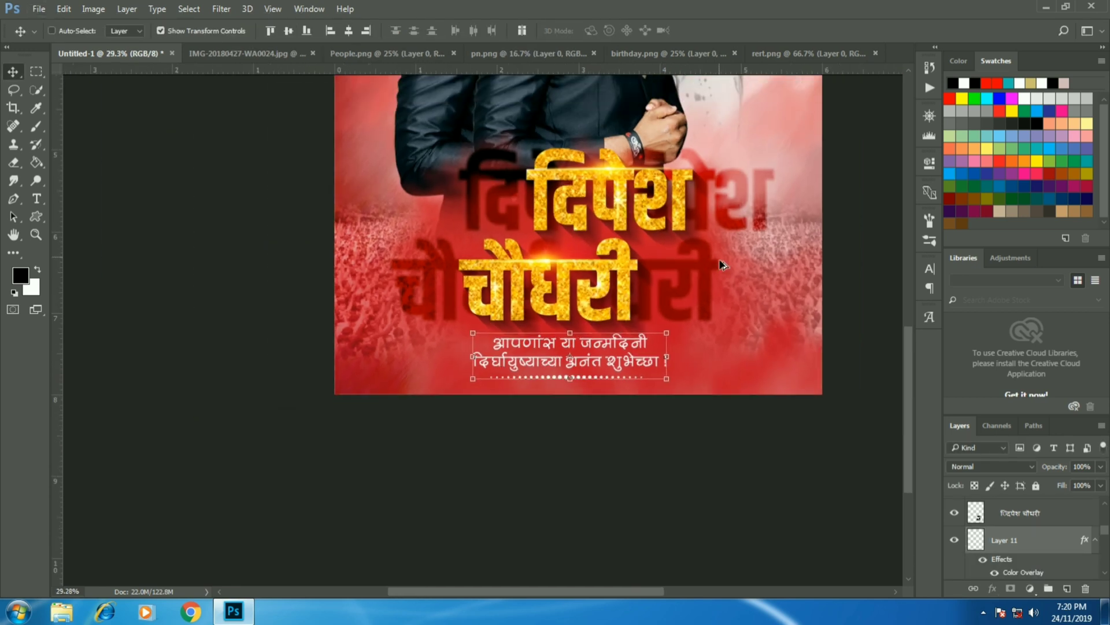
scroll(627, 249, down, 3)
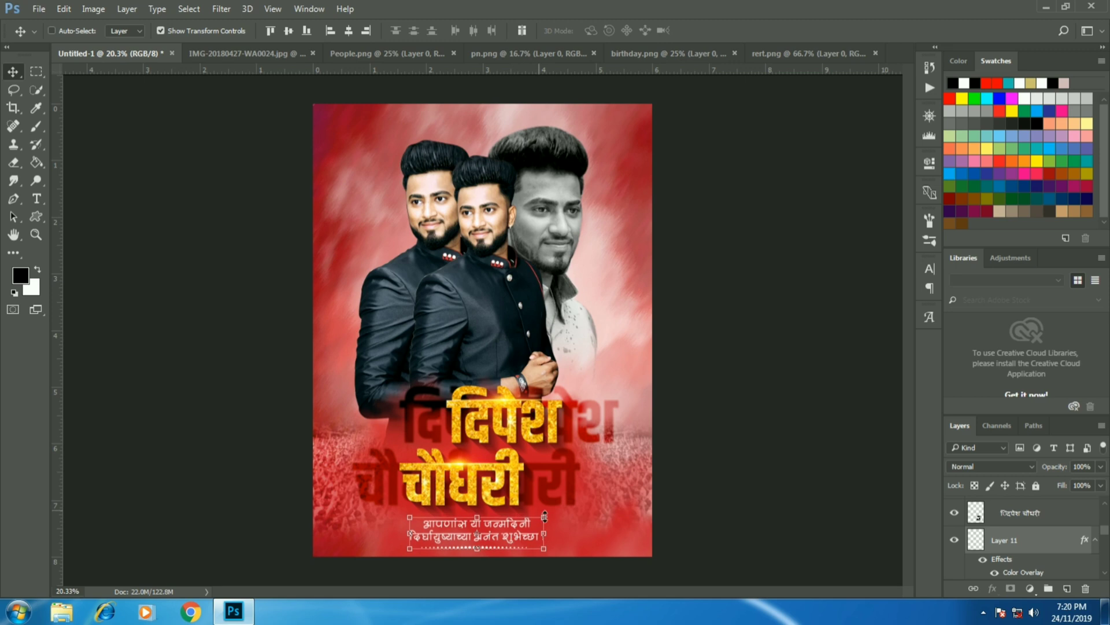
key(ctrl+t)
drag(543, 515, 551, 521)
click(611, 30)
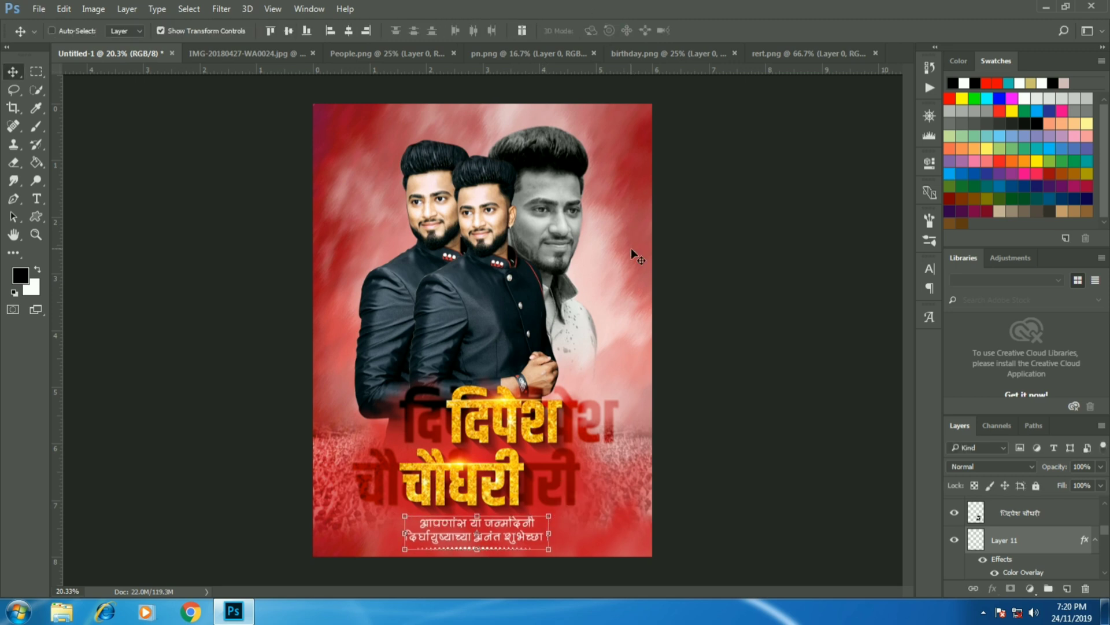
Step: Bring the red.png flowing cloth into the poster above Layer 1
scroll(1076, 528, down, 5)
click(1029, 539)
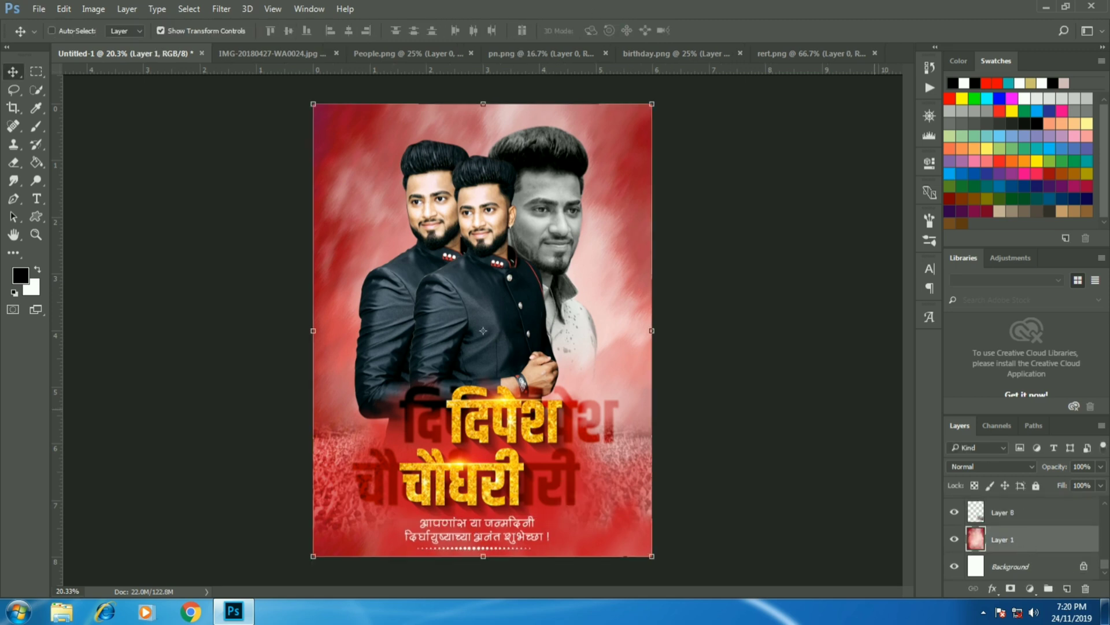
click(38, 9)
click(55, 35)
click(489, 214)
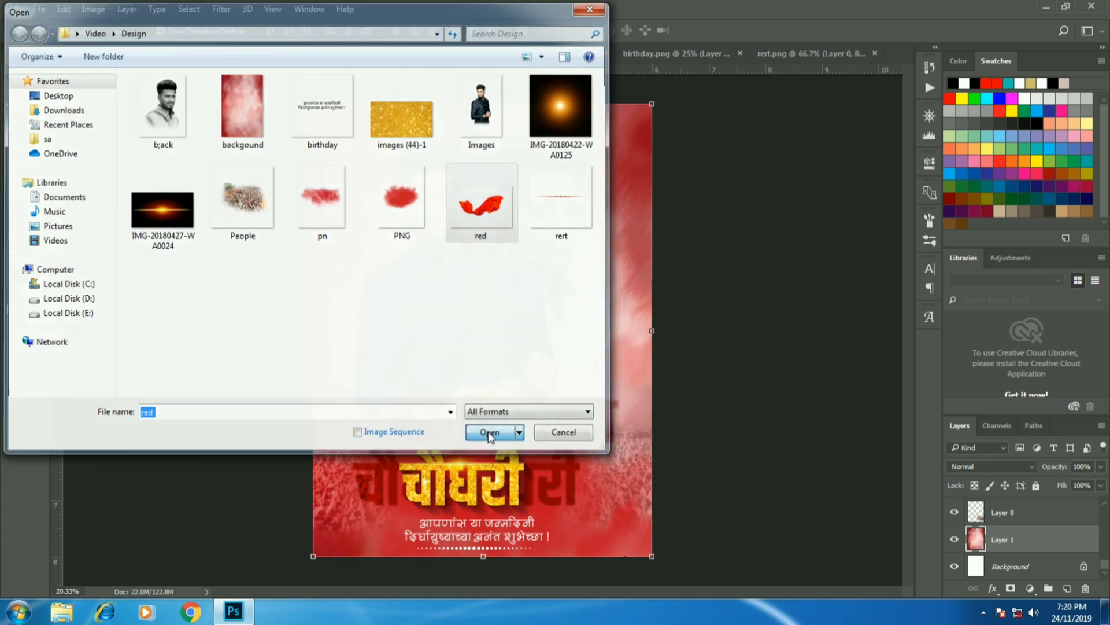
click(489, 432)
mouse_move(283, 126)
mouse_down()
mouse_move(576, 317)
mouse_move(540, 202)
mouse_up()
Step: Scale the red cloth across the poster top and lower it behind the heads
key(ctrl+t)
drag(596, 148, 654, 116)
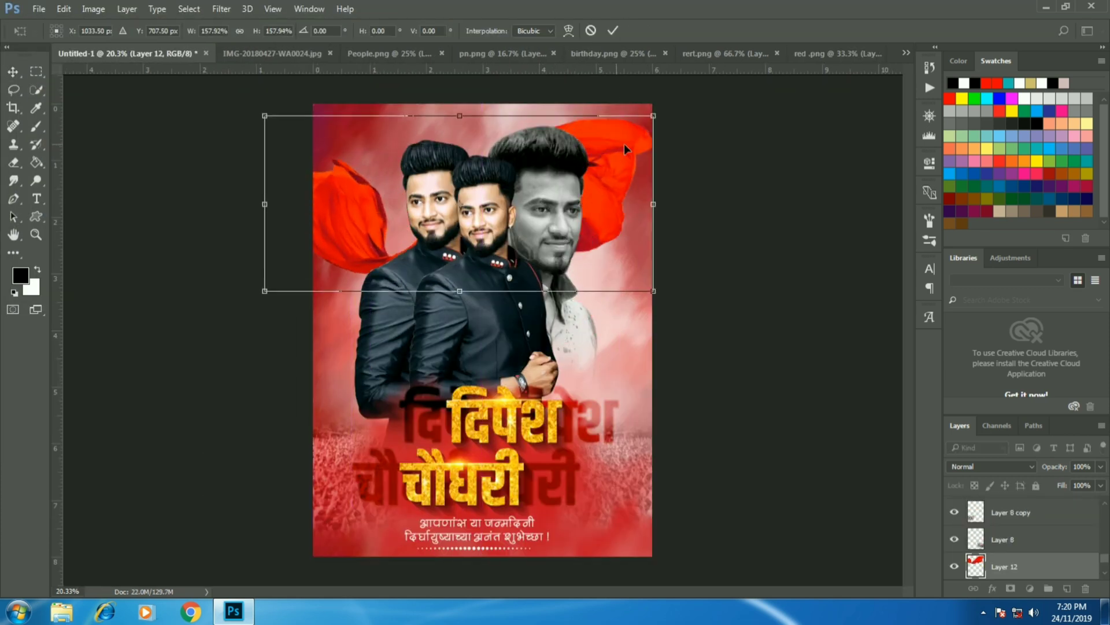
drag(623, 149, 630, 178)
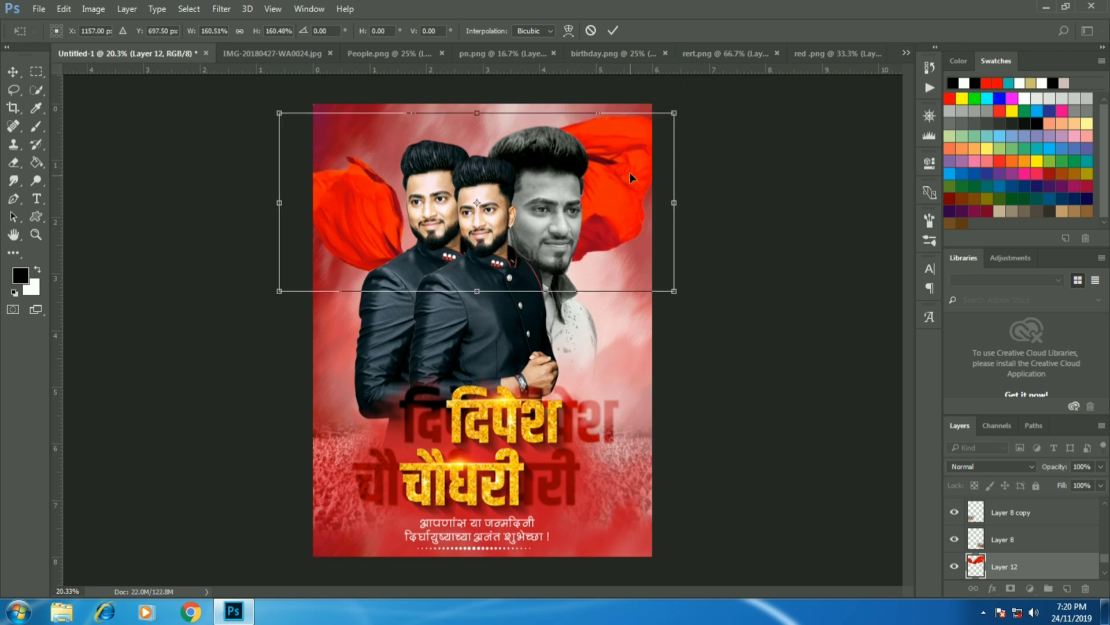
click(613, 30)
mouse_move(643, 163)
mouse_down()
mouse_move(643, 175)
mouse_move(626, 169)
mouse_up()
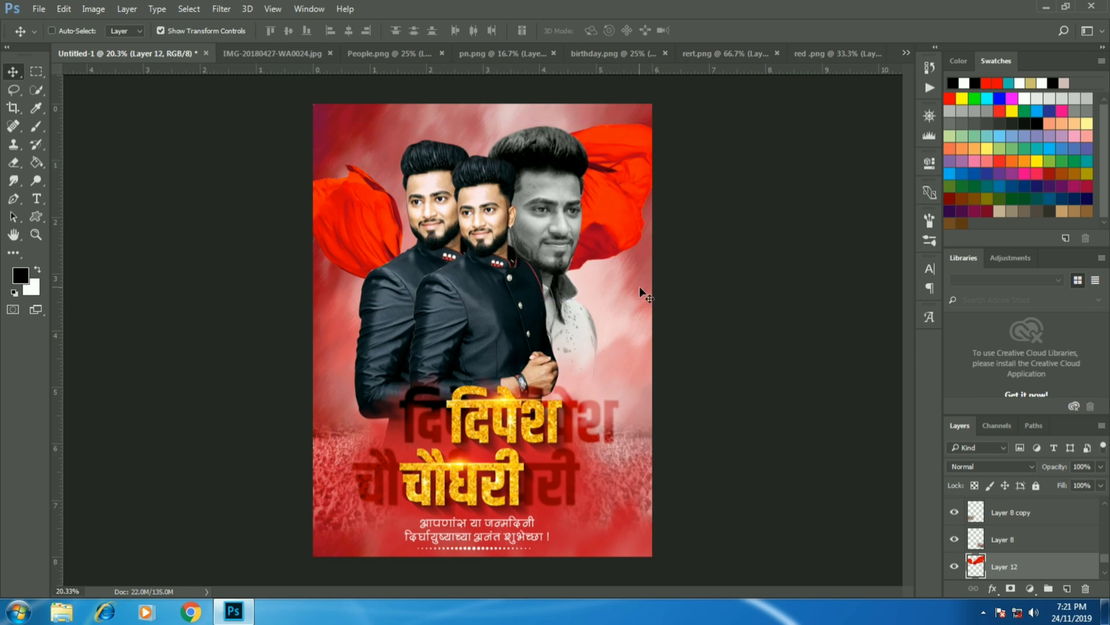
Step: Type a center-aligned two-line '19 / NOV' date beside the grey face
scroll(1048, 571, down, 2)
click(1010, 539)
key(t)
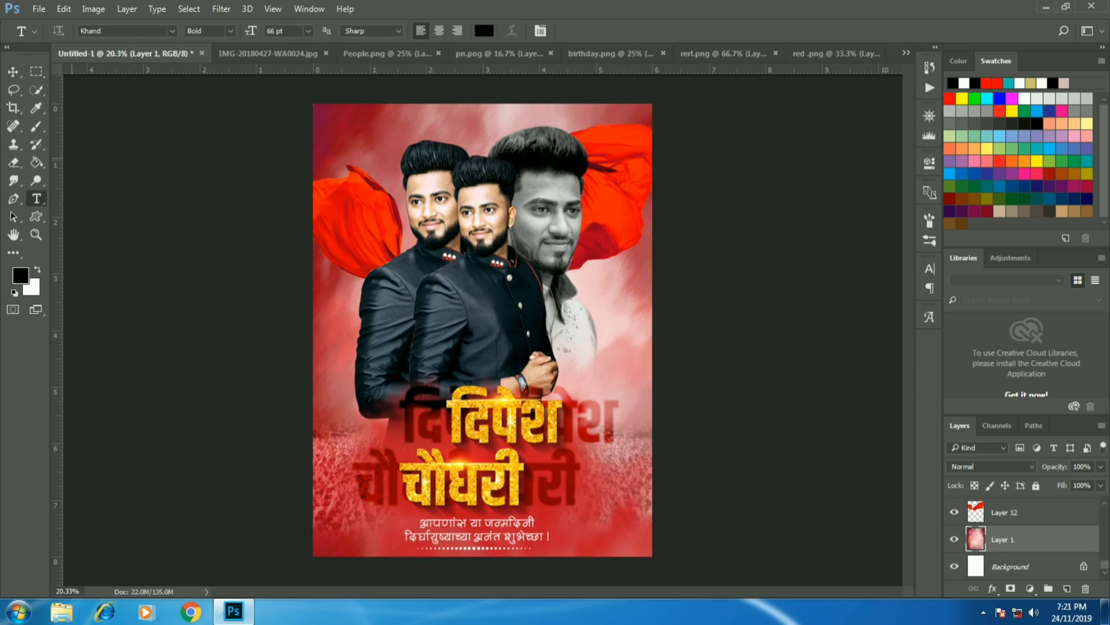
click(620, 331)
text(19)
key(Return)
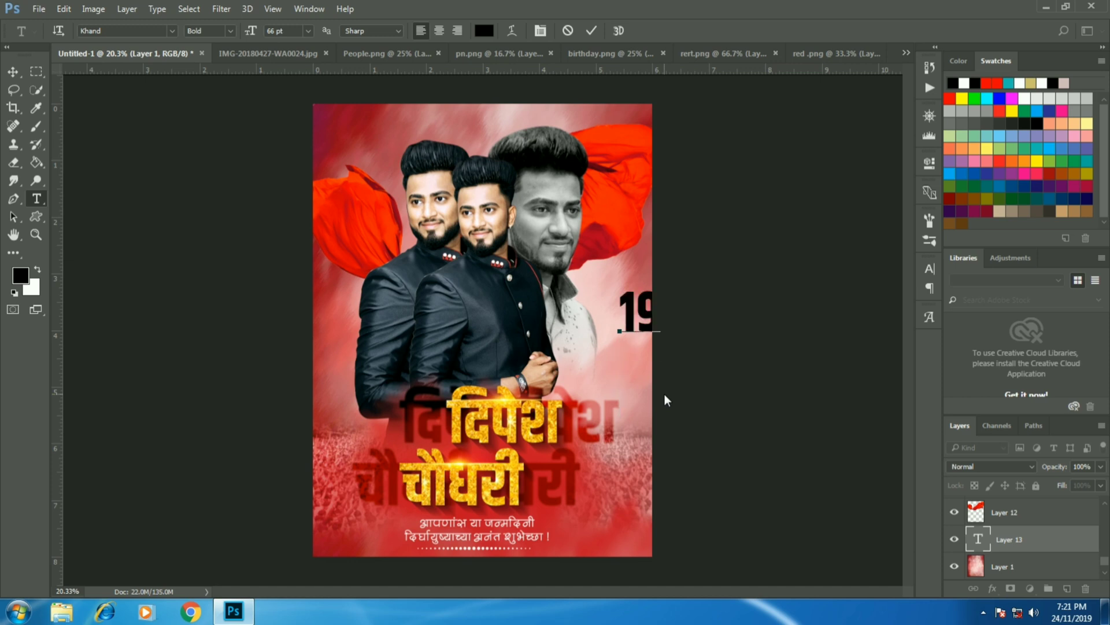
text(NO)
key(ctrl+a)
click(441, 32)
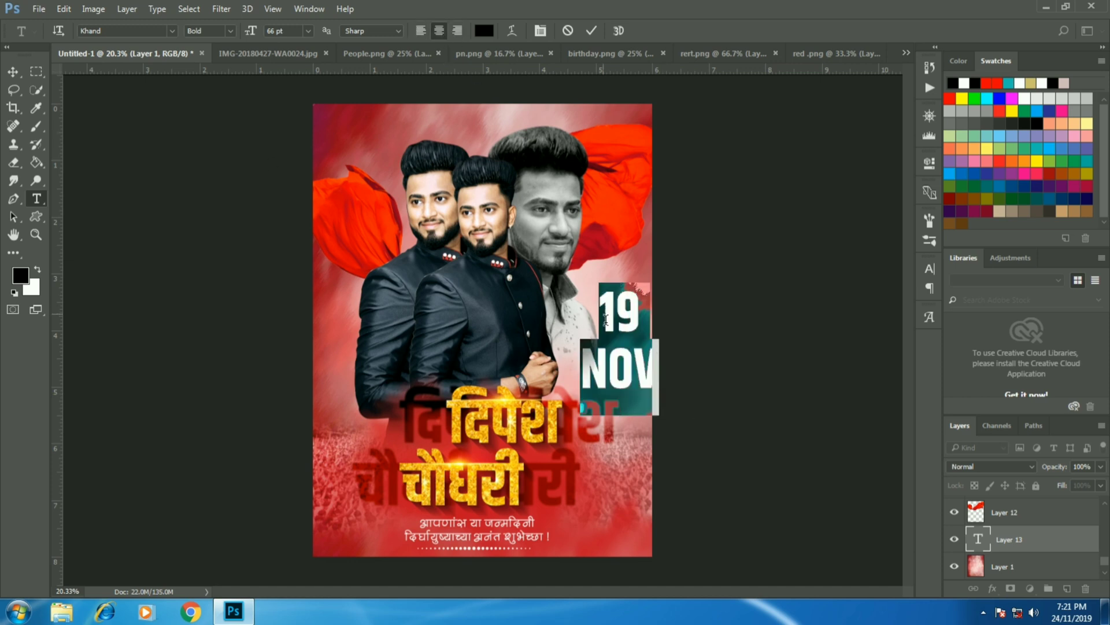
Step: Enlarge the 19 and scale the date text down to about half
key(ctrl+shift+period)
key(ctrl+shift+period)
key(ctrl+shift+period)
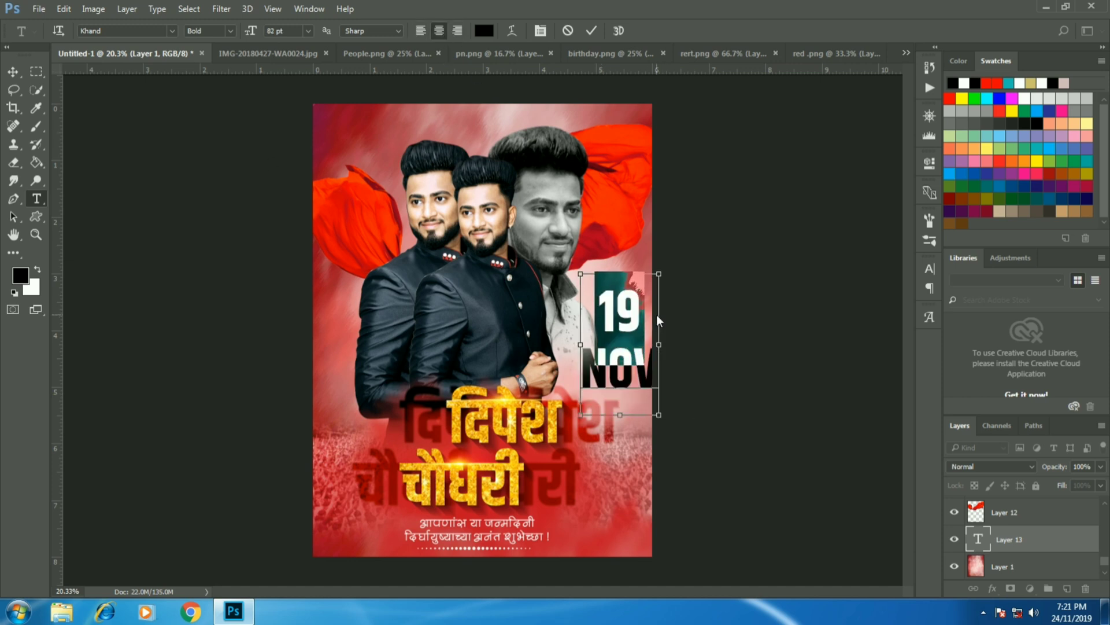
key(ctrl+shift+period)
key(ctrl+shift+period)
click(13, 72)
key(ctrl+t)
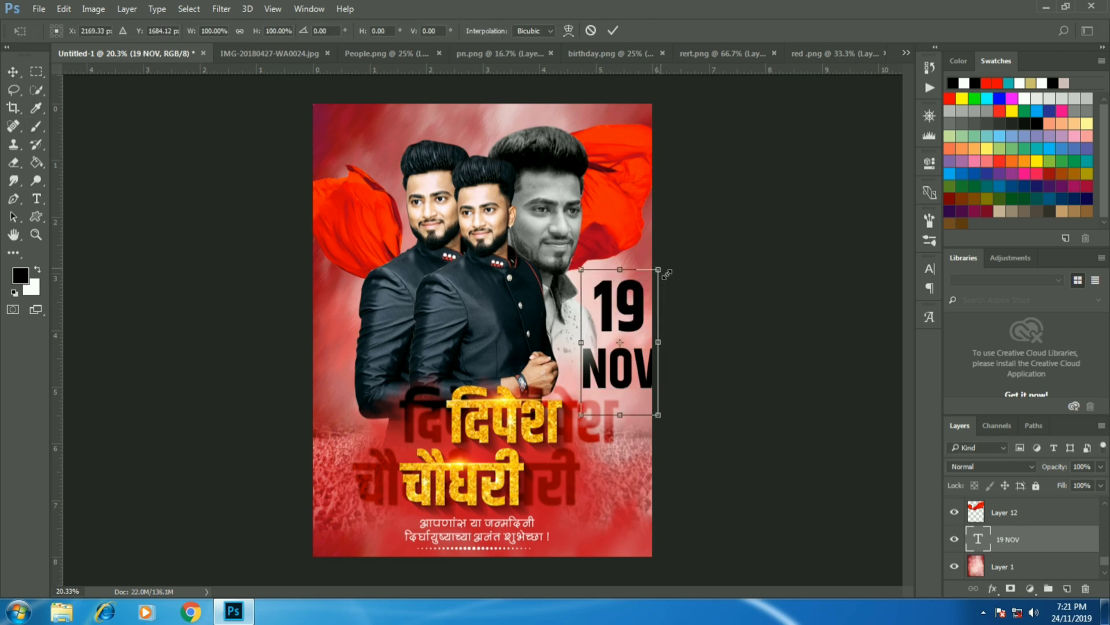
drag(665, 266, 626, 319)
key(Return)
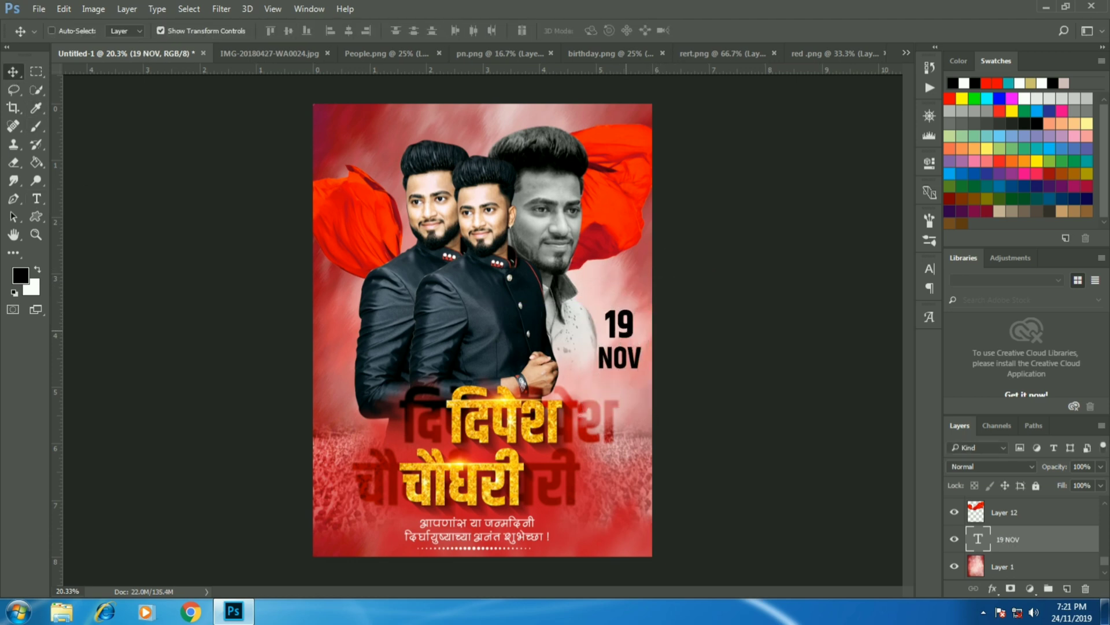
click(930, 268)
click(903, 305)
click(902, 494)
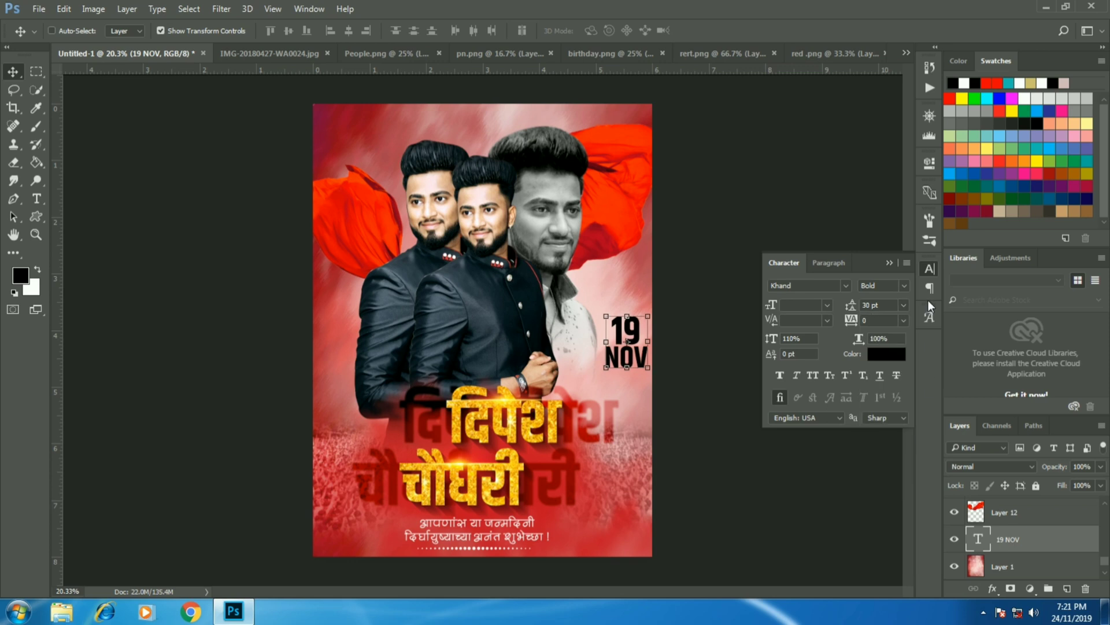
click(929, 269)
Step: Resize the date, set it to Overlay blend, and place a copy near the top
scroll(674, 329, up, 2)
key(ctrl+t)
drag(676, 318, 671, 328)
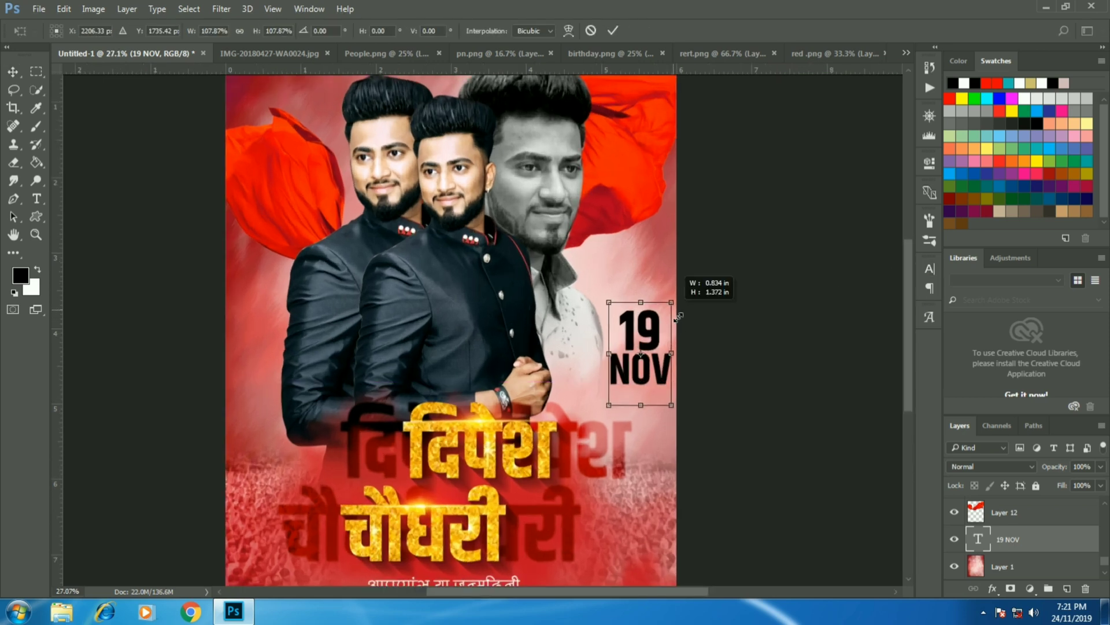
key(Return)
click(989, 466)
click(961, 322)
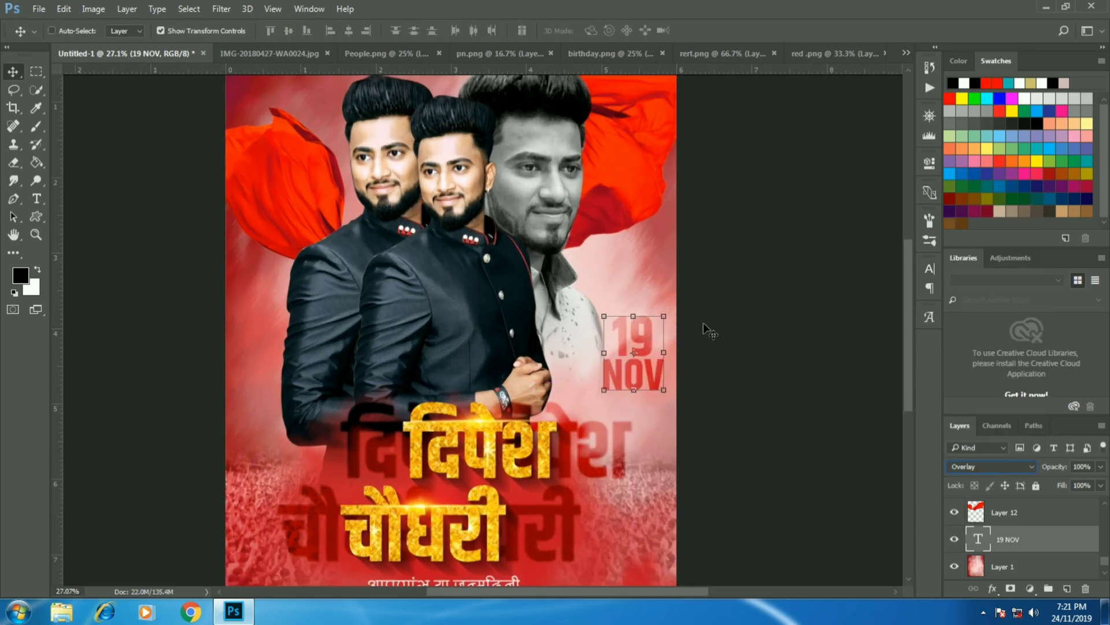
drag(656, 334, 653, 332)
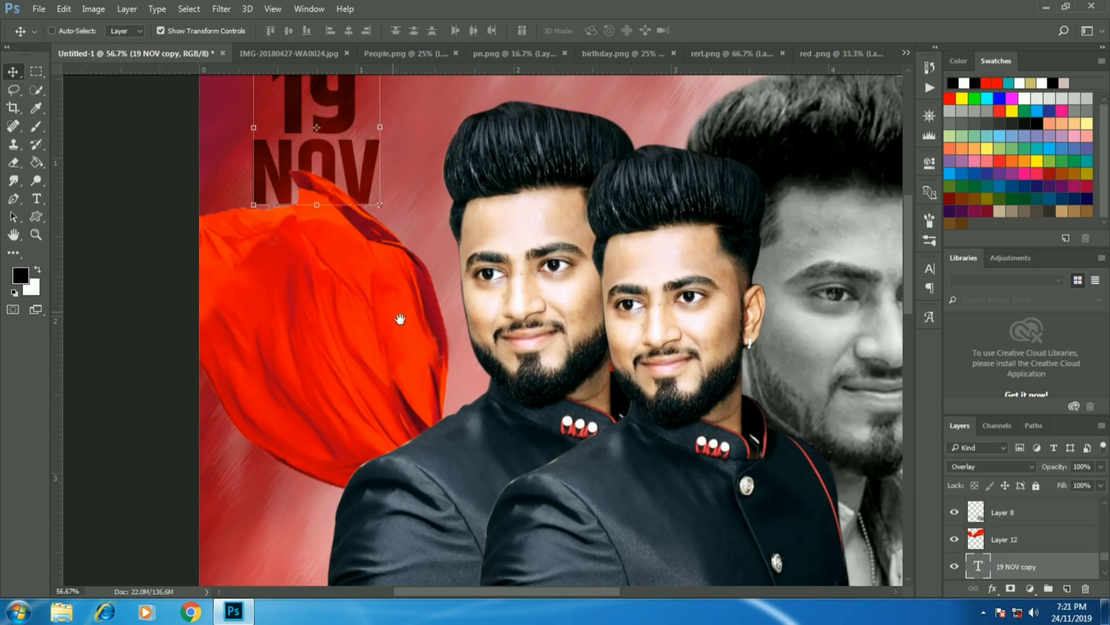
Step: Replace the copied date text with the English name in capitals
drag(400, 318, 416, 411)
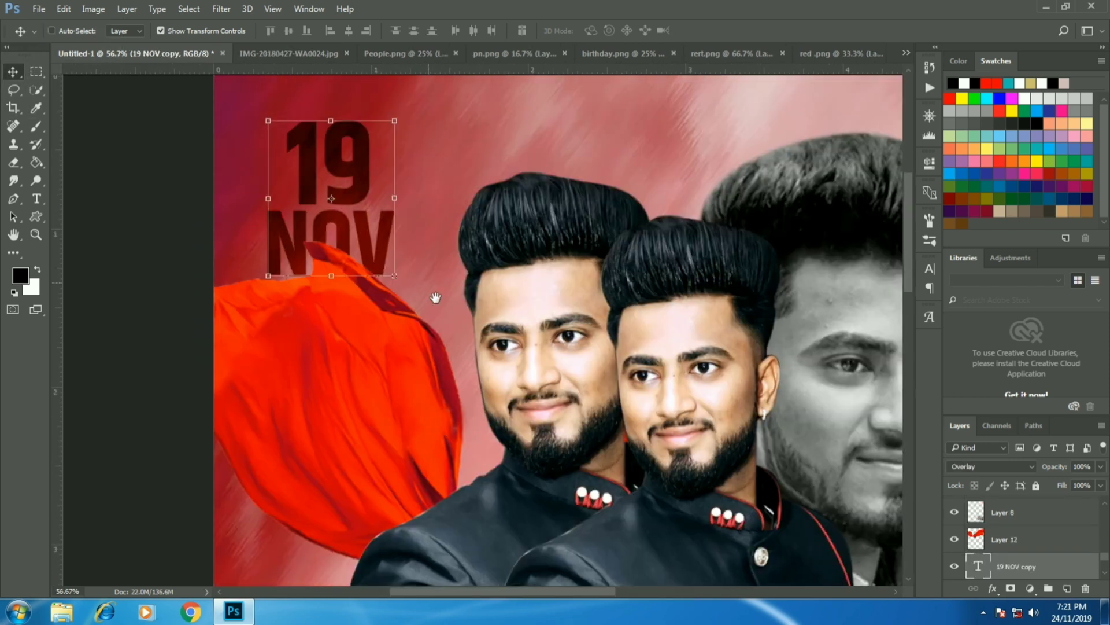
key(t)
click(343, 213)
key(ctrl+a)
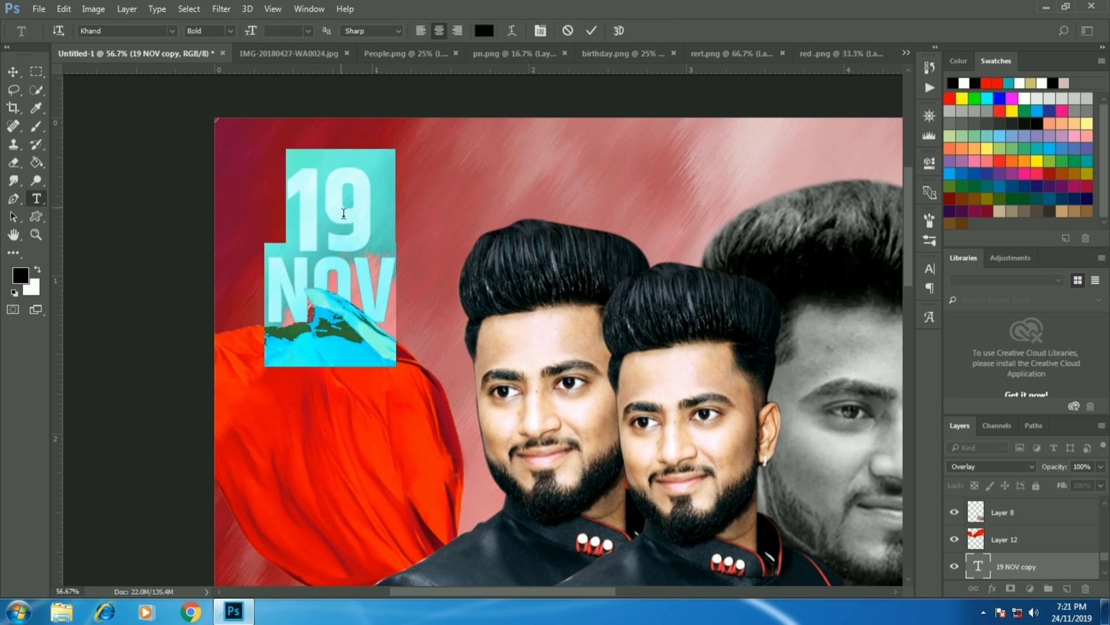
click(343, 213)
key(ctrl+a)
text(DIPESH)
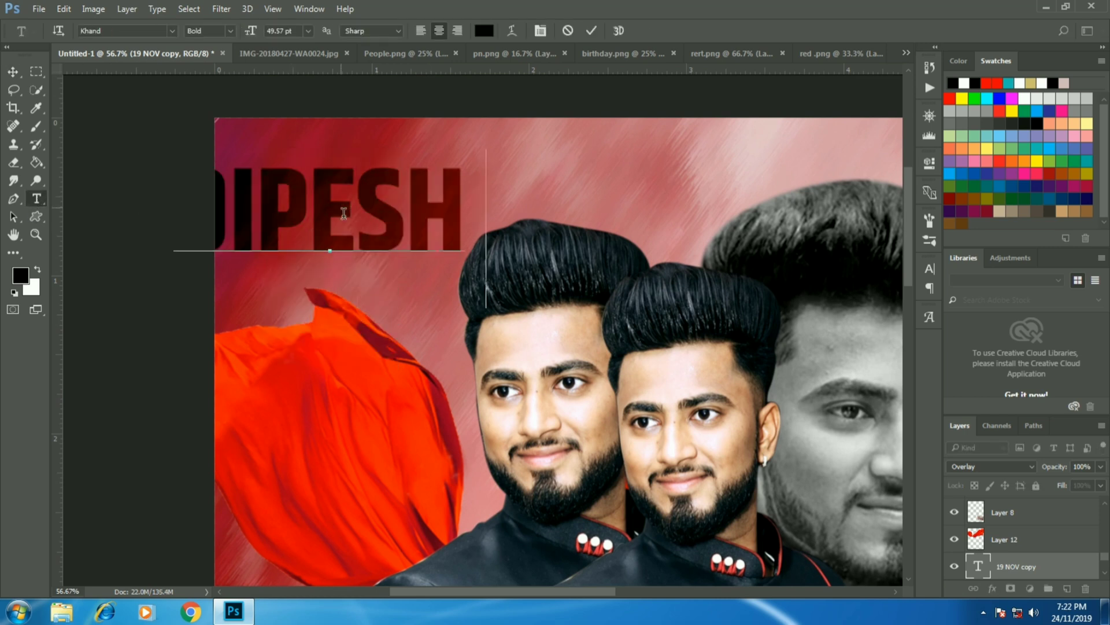
text( CHOUDHARI)
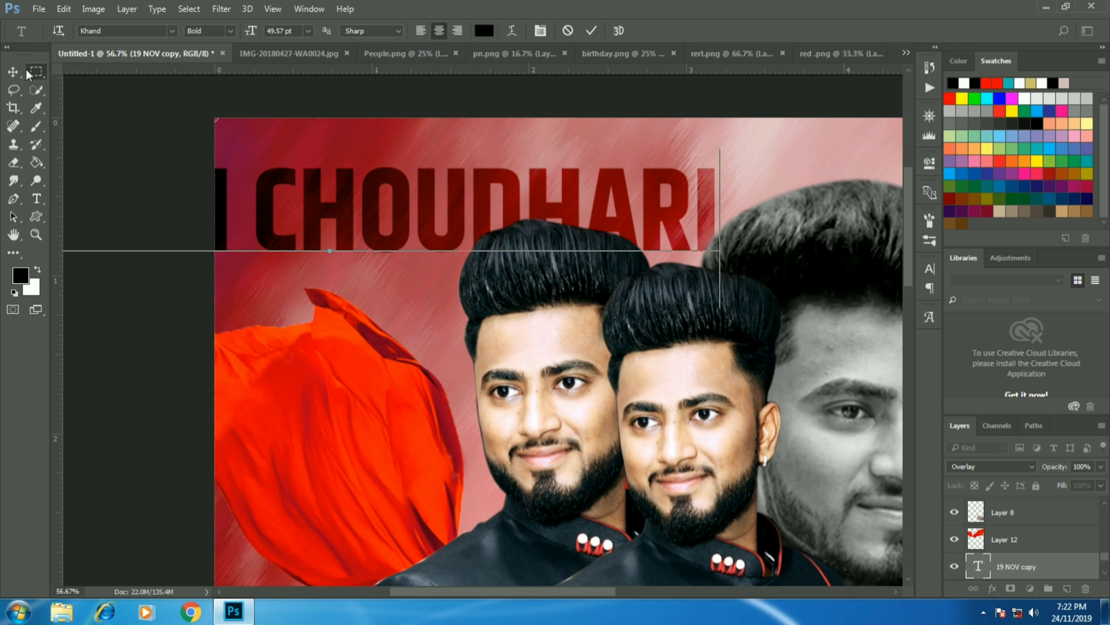
click(13, 71)
Step: Stretch the English name across the poster top and fade it to 49% opacity
scroll(552, 253, down, 3)
mouse_move(551, 253)
mouse_down()
mouse_move(671, 219)
mouse_move(707, 173)
mouse_move(694, 186)
mouse_up()
key(ctrl+t)
click(612, 30)
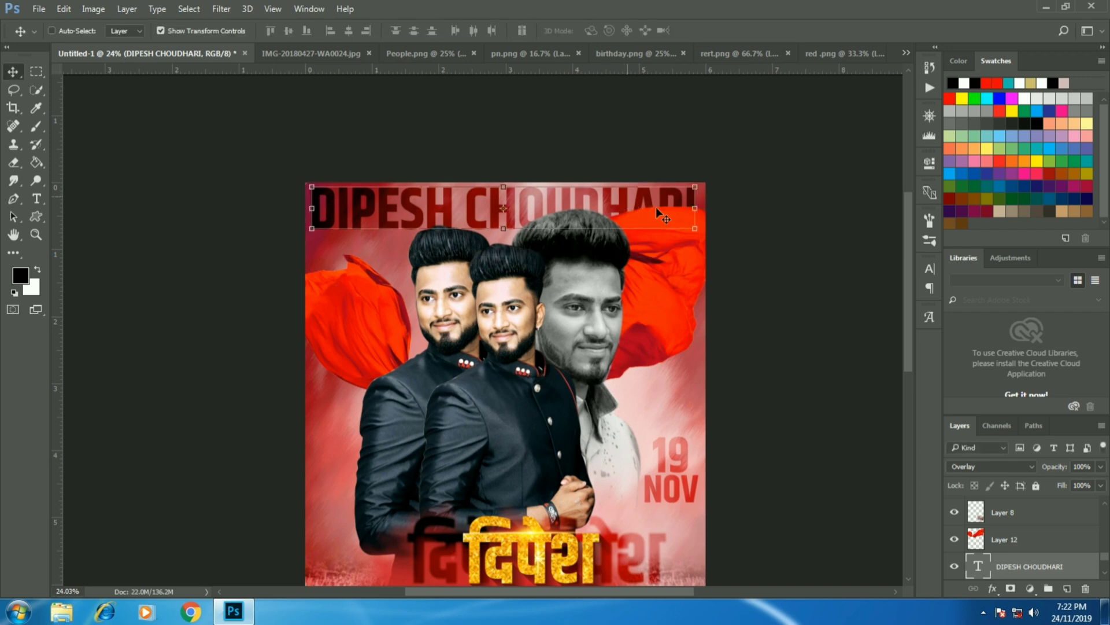
drag(1104, 473, 1069, 483)
key(ctrl+t)
drag(695, 188, 707, 185)
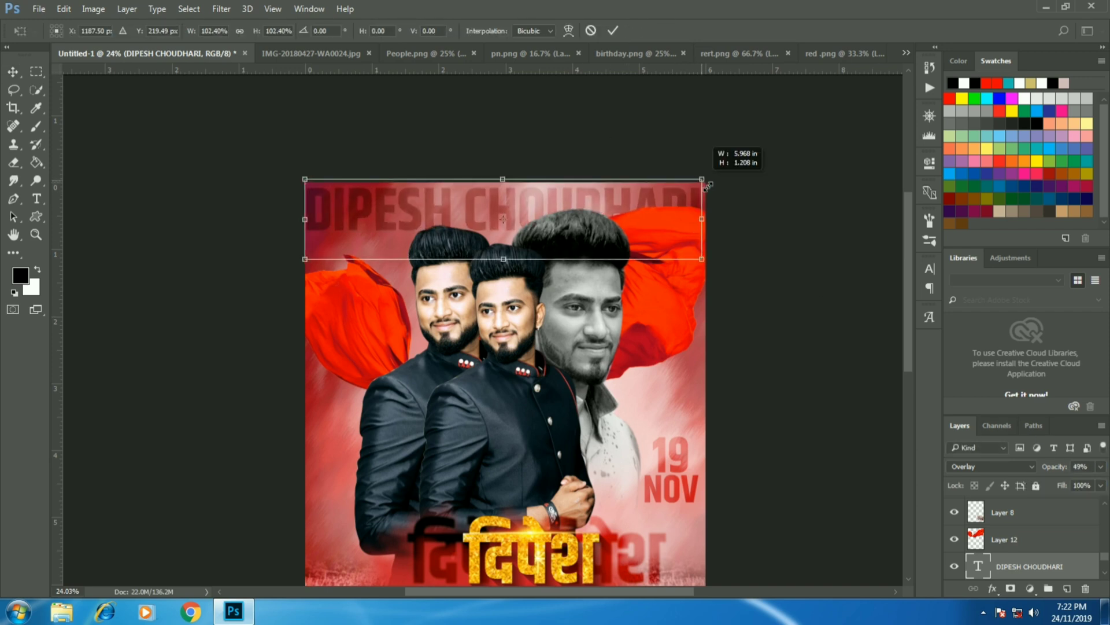
click(614, 31)
Step: Alt-drag a copy of the name just below and clear its text
drag(374, 206, 373, 252)
key(ctrl+t)
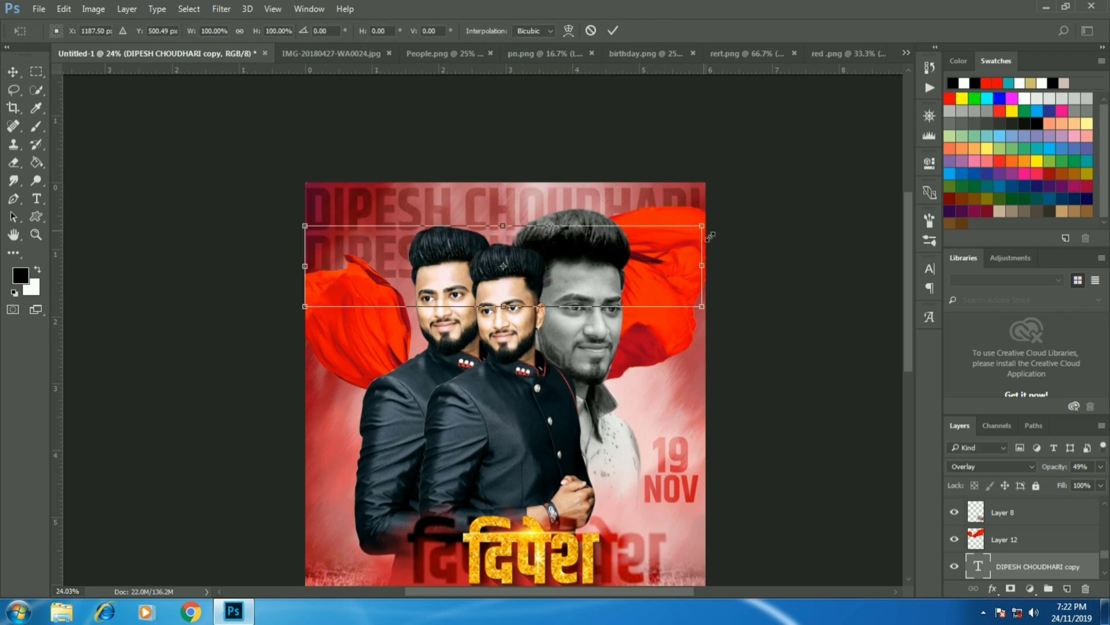
click(612, 33)
key(t)
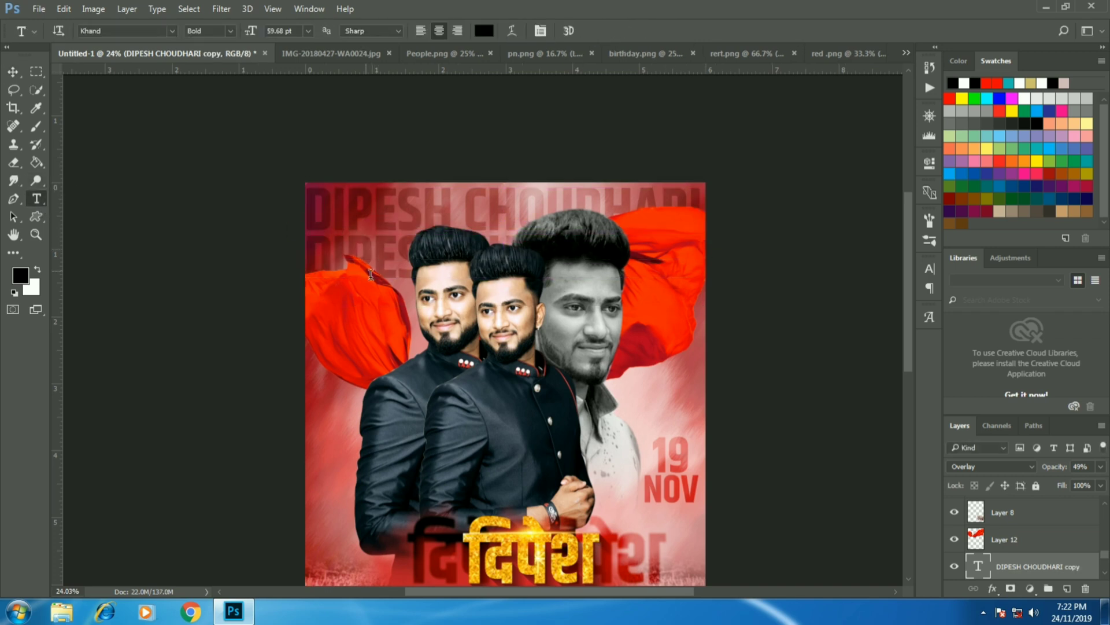
click(374, 262)
key(ctrl+a)
key(BackSpace)
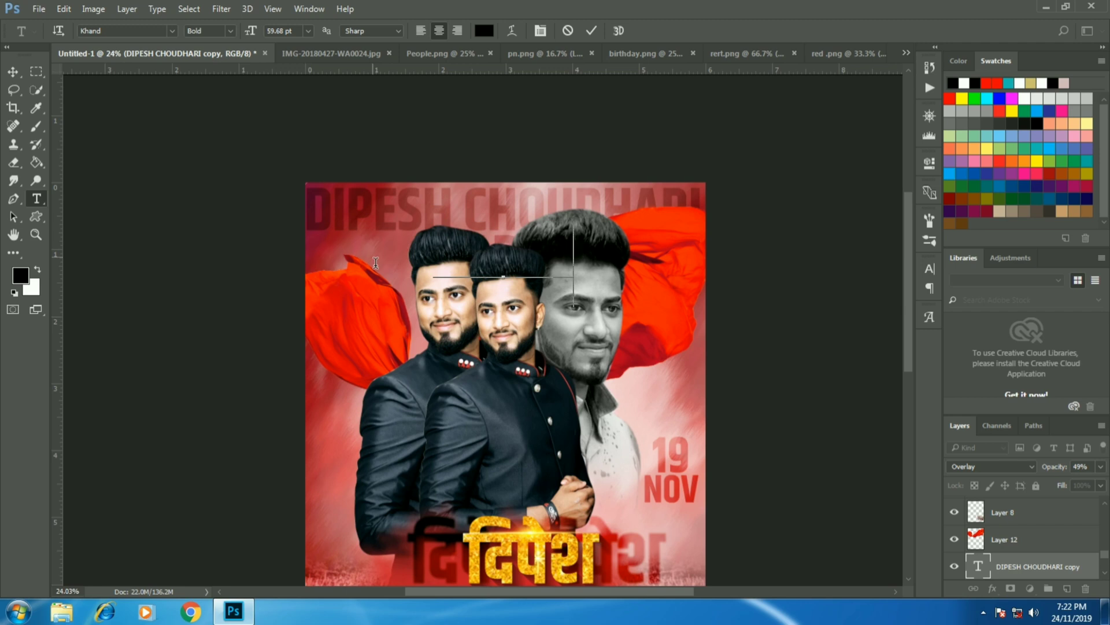
Step: Enter HAPPY BIRTHDAY, shrink it to about three quarters, and place it under the name
text(HAPPY BIRTHDAY)
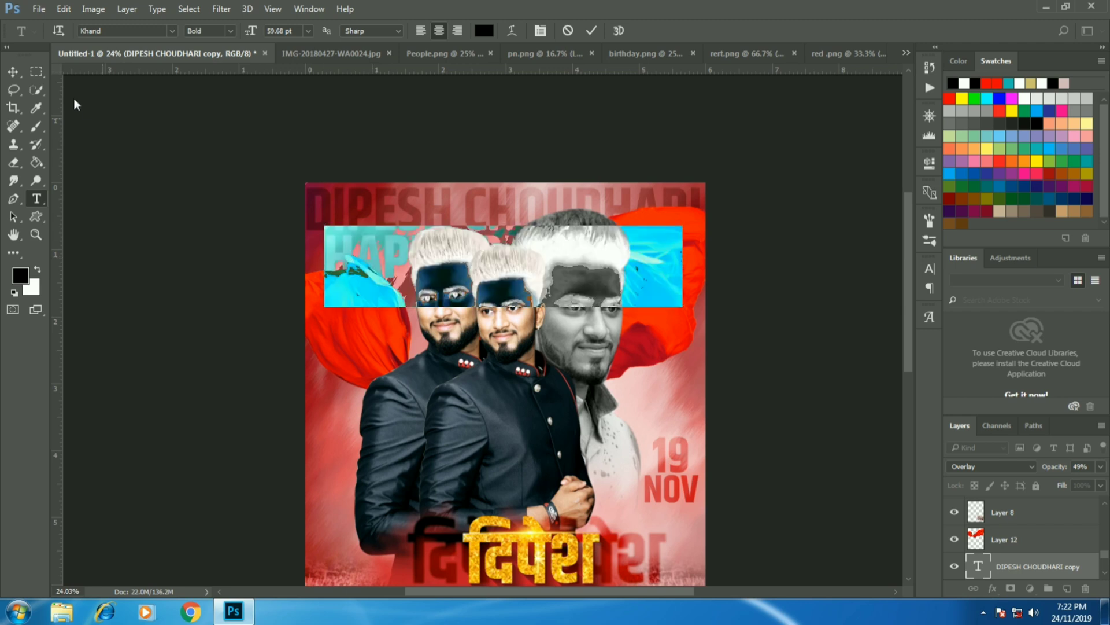
key(ctrl+Return)
key(ctrl+t)
drag(682, 224, 581, 252)
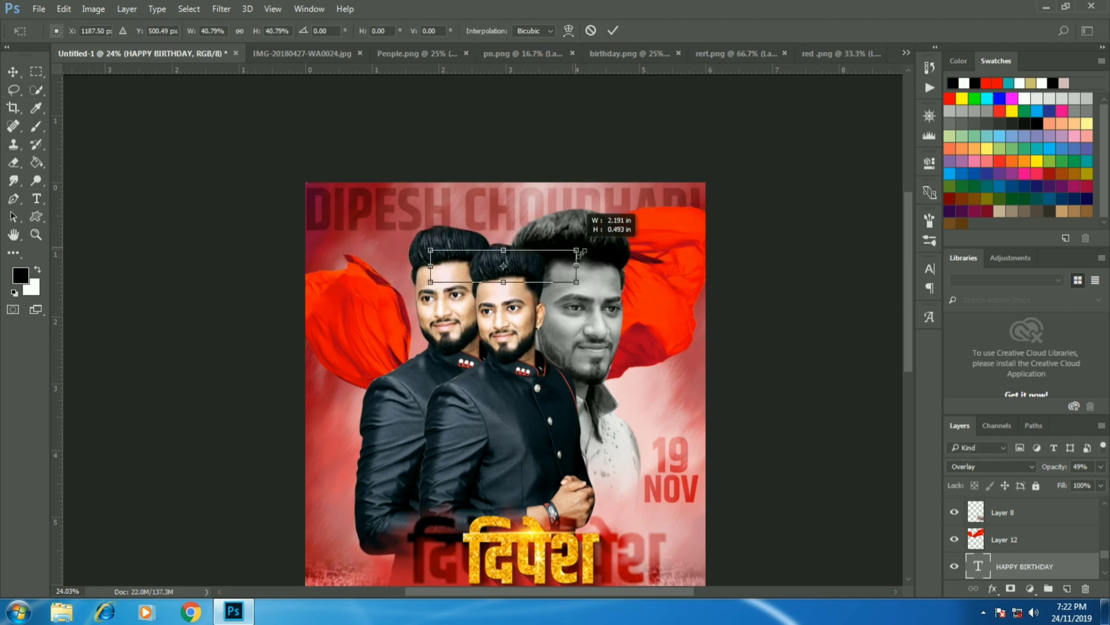
click(611, 33)
drag(462, 263, 415, 255)
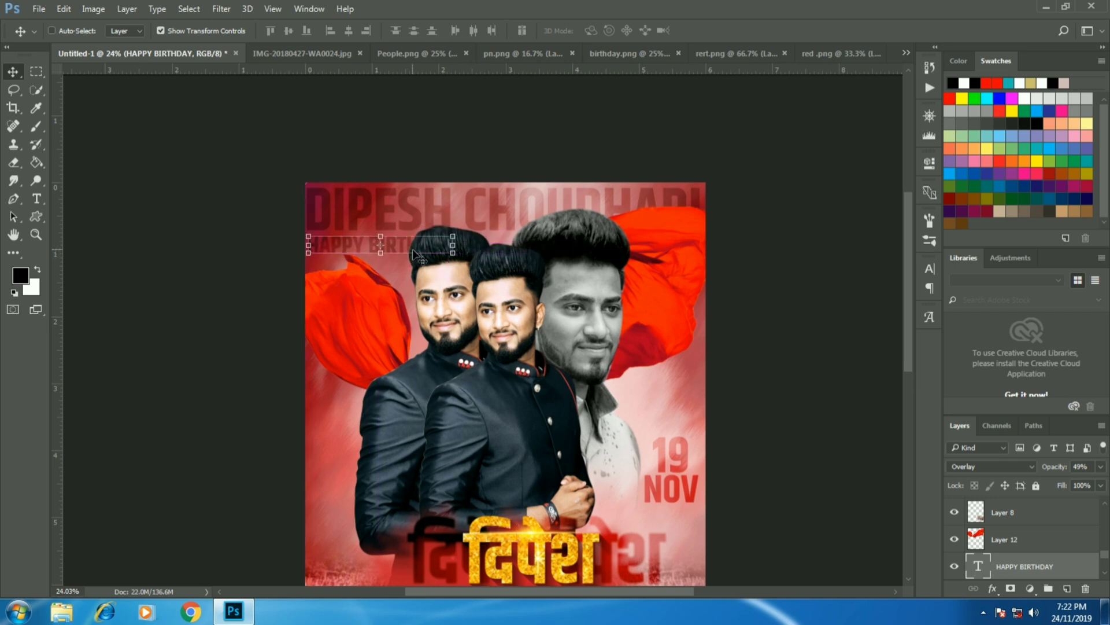
scroll(368, 248, up, 2)
key(ctrl+t)
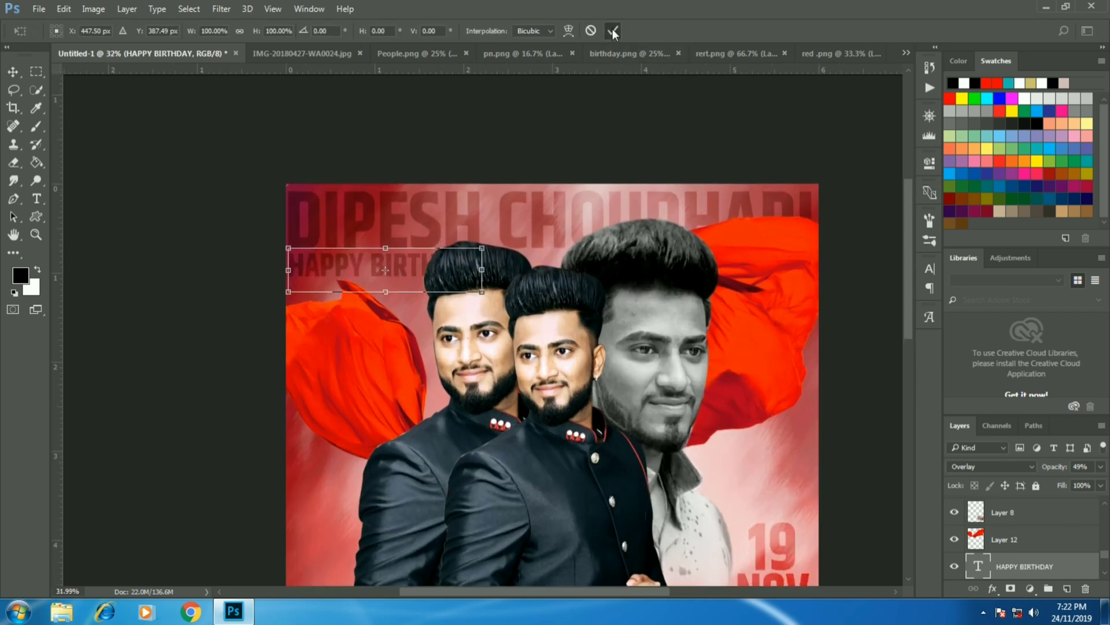
scroll(374, 267, up, 1)
mouse_move(505, 244)
mouse_down()
mouse_move(490, 262)
mouse_move(421, 258)
mouse_move(434, 300)
mouse_move(485, 289)
mouse_up()
click(612, 31)
Step: Add two widened HAPPY BIRTHDAY copies stacked beneath the first line
key(ctrl+t)
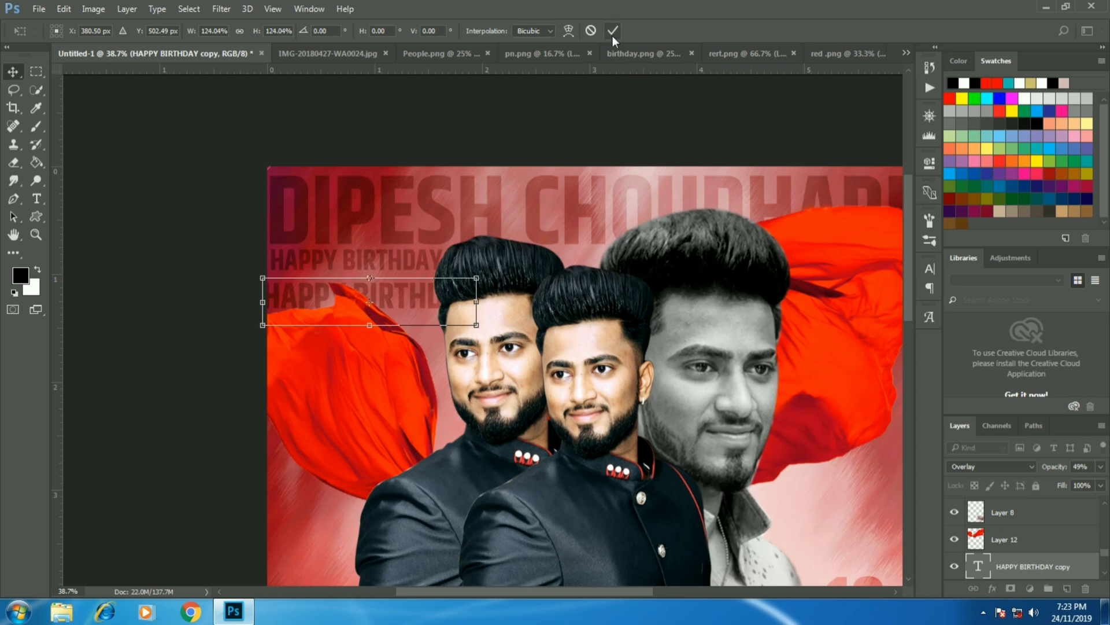
click(613, 30)
drag(413, 298, 492, 288)
click(612, 30)
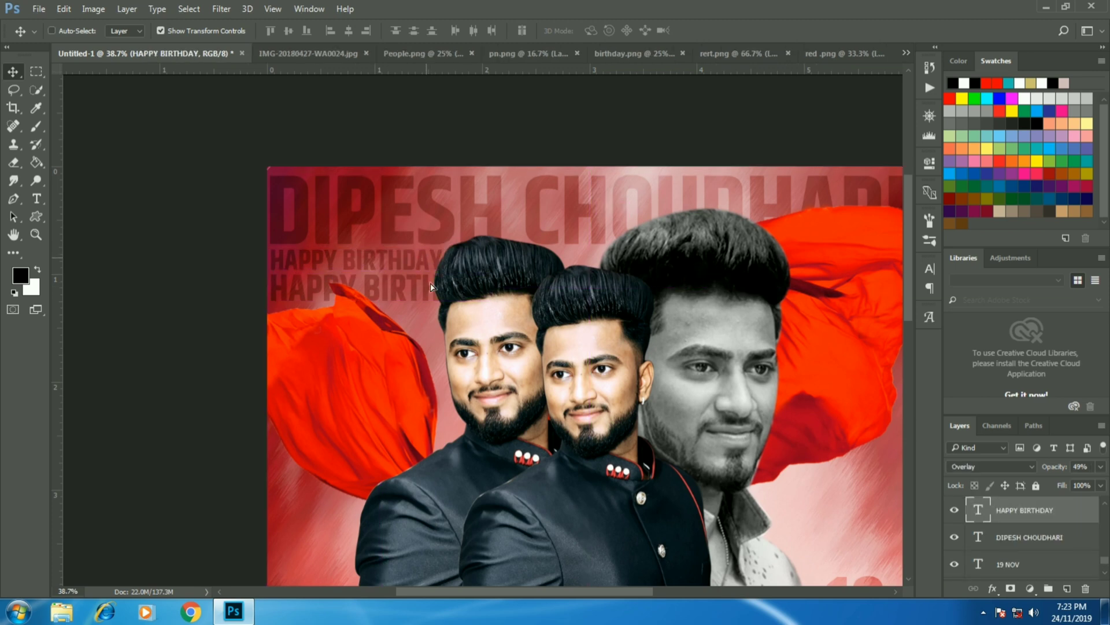
drag(431, 261, 431, 317)
scroll(428, 289, down, 3)
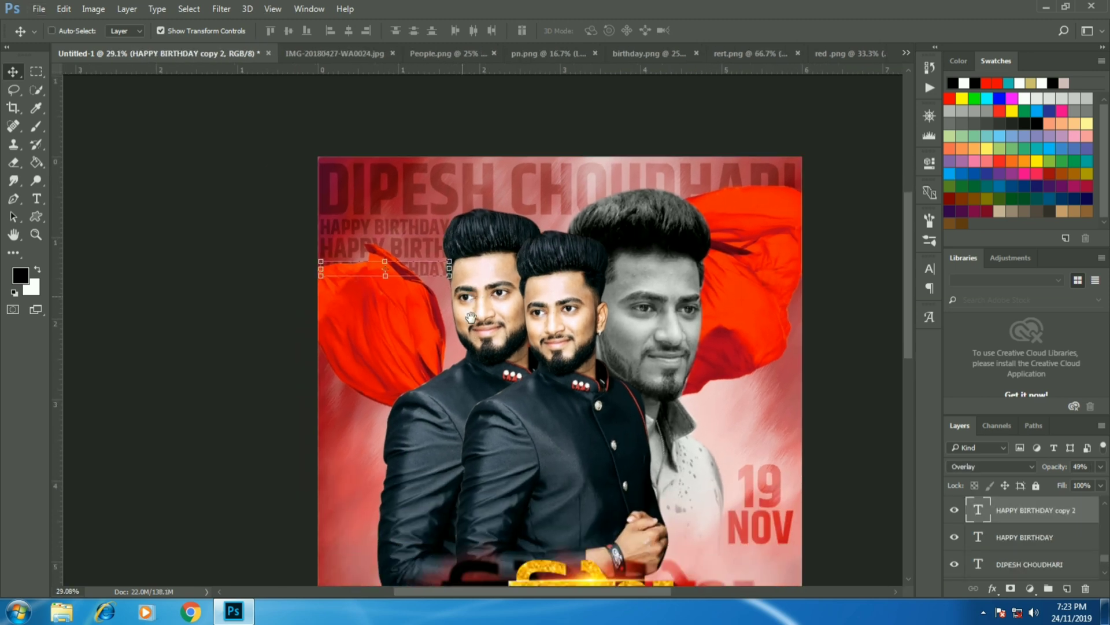
Step: Duplicate the name down the poster and retype it as HAPPY BIRTHDAY BROTHER
drag(454, 168, 454, 419)
key(t)
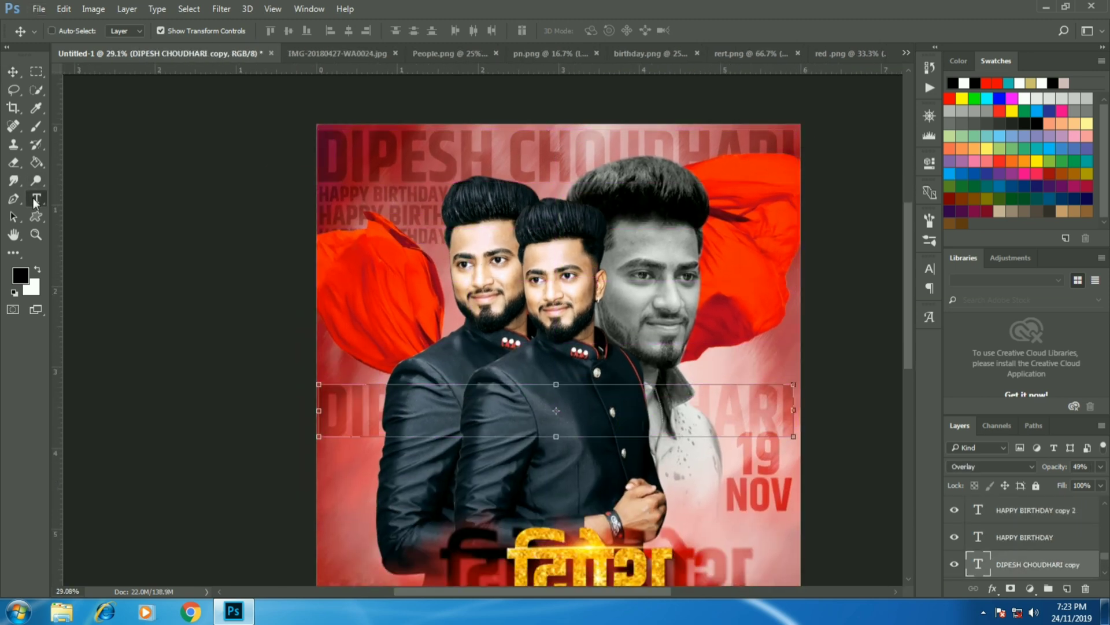
triple_click(346, 395)
key(BackSpace)
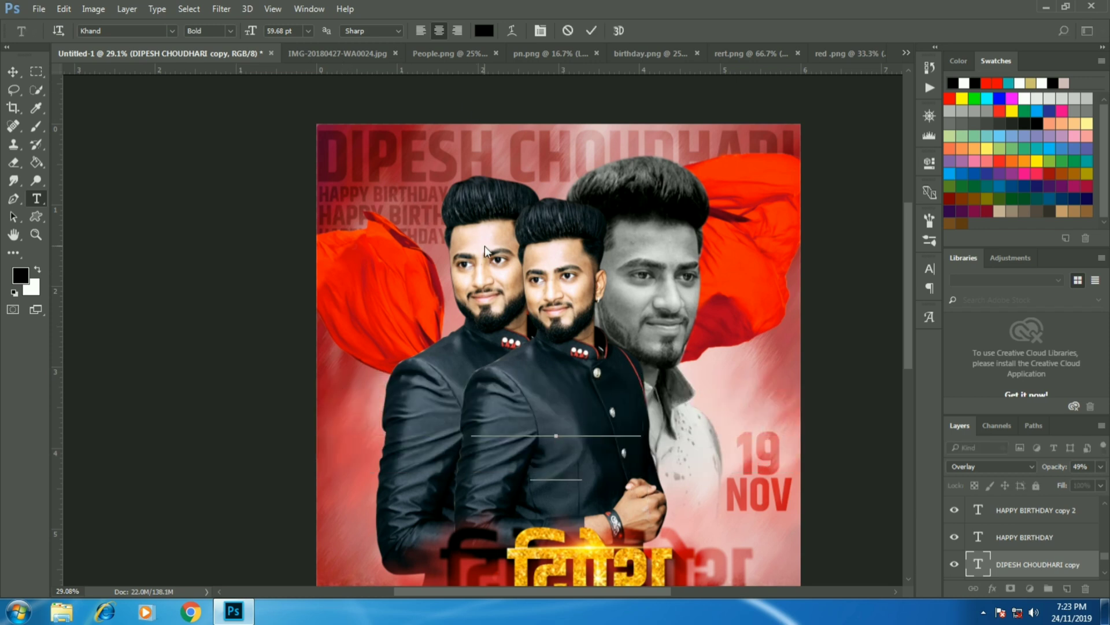
key(ctrl+Return)
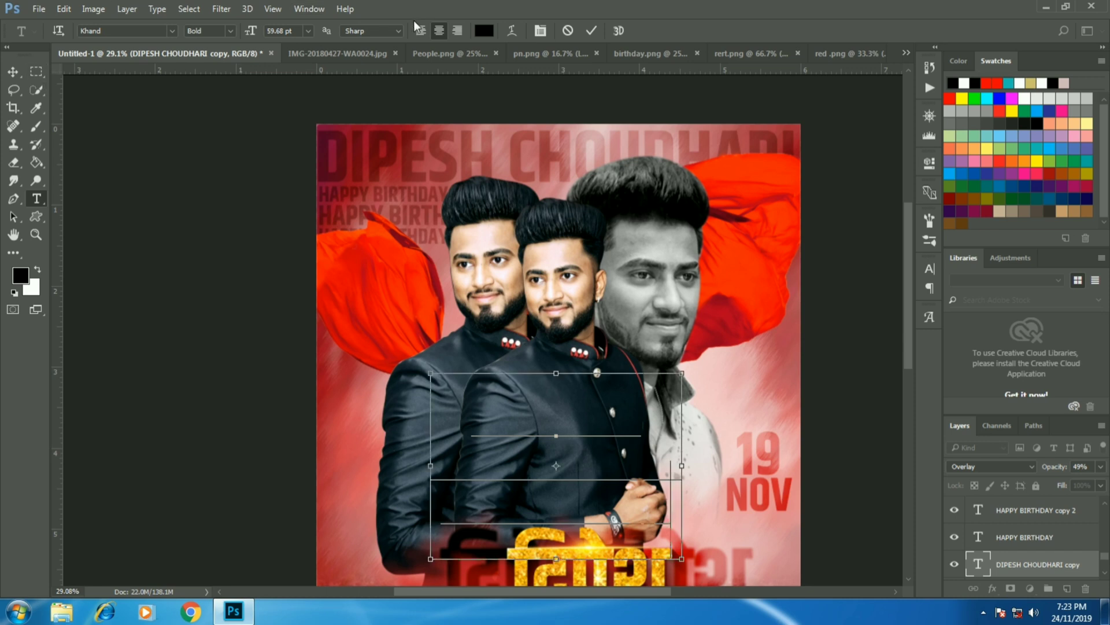
Step: Move HAPPY BIRTHDAY BROTHER to the lower left and shrink it
key(v)
drag(582, 417, 346, 431)
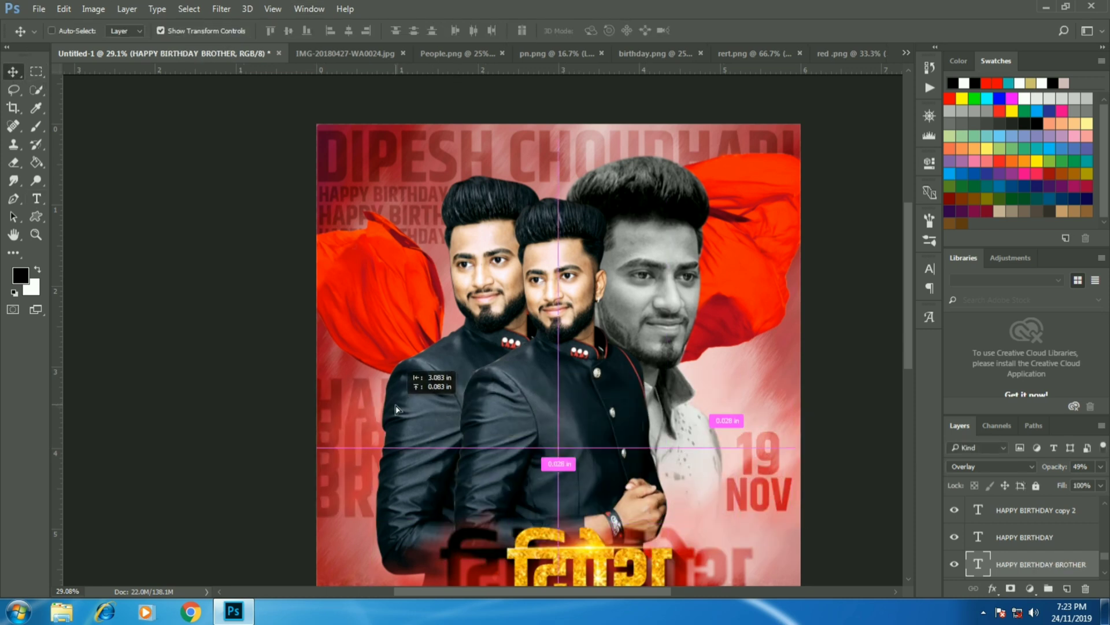
key(ctrl+t)
drag(558, 377, 519, 399)
key(Return)
Step: Set the text's line spacing to 48 pt
scroll(580, 375, down, 5)
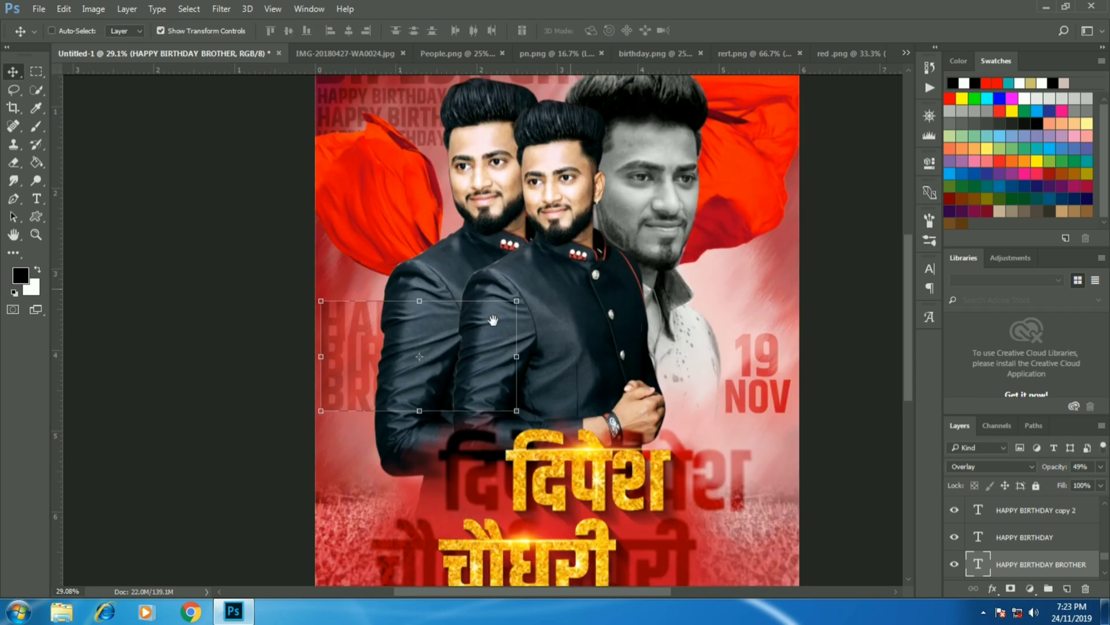
click(929, 269)
click(904, 305)
click(900, 528)
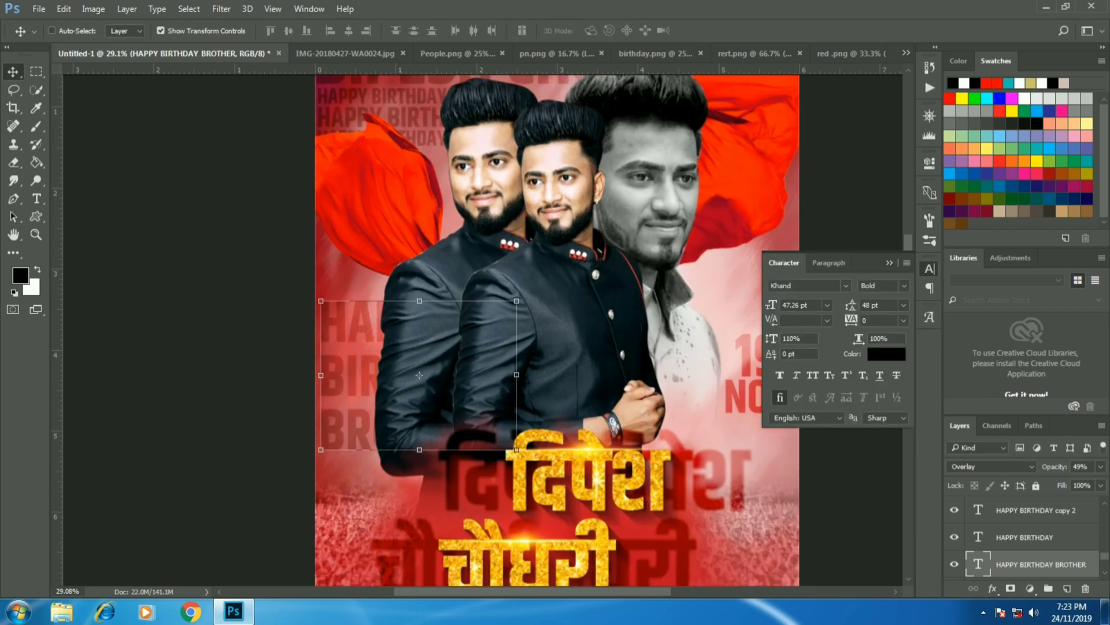
click(890, 263)
Step: Scale the middle portrait to about 98% and nudge the middle and left portraits
key(ctrl+t)
drag(517, 302, 517, 312)
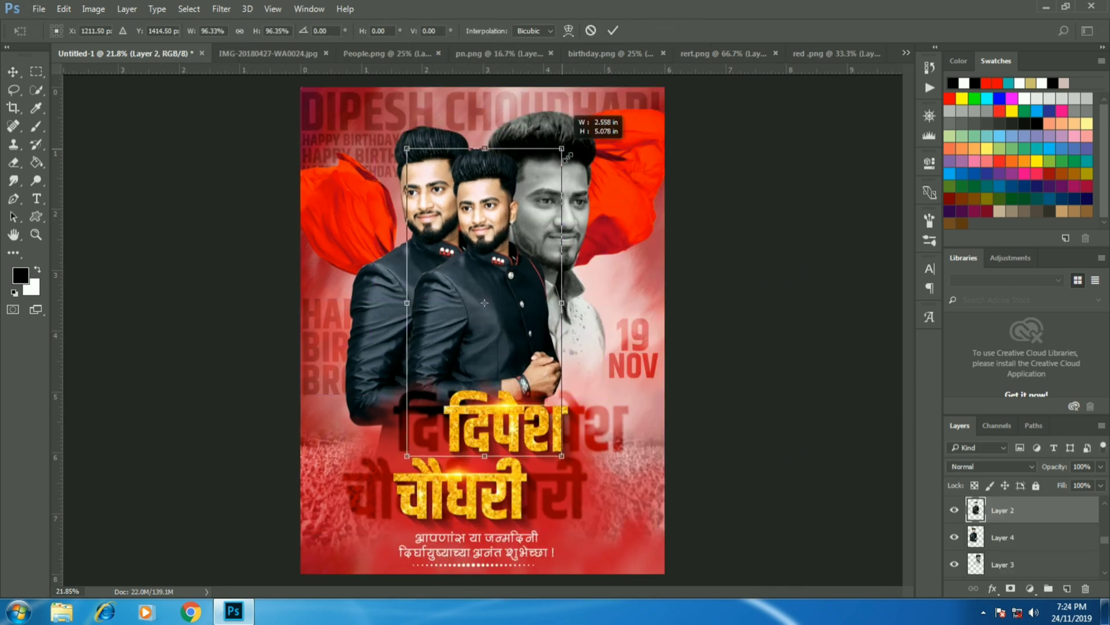
drag(569, 156, 566, 152)
key(Return)
drag(528, 247, 535, 258)
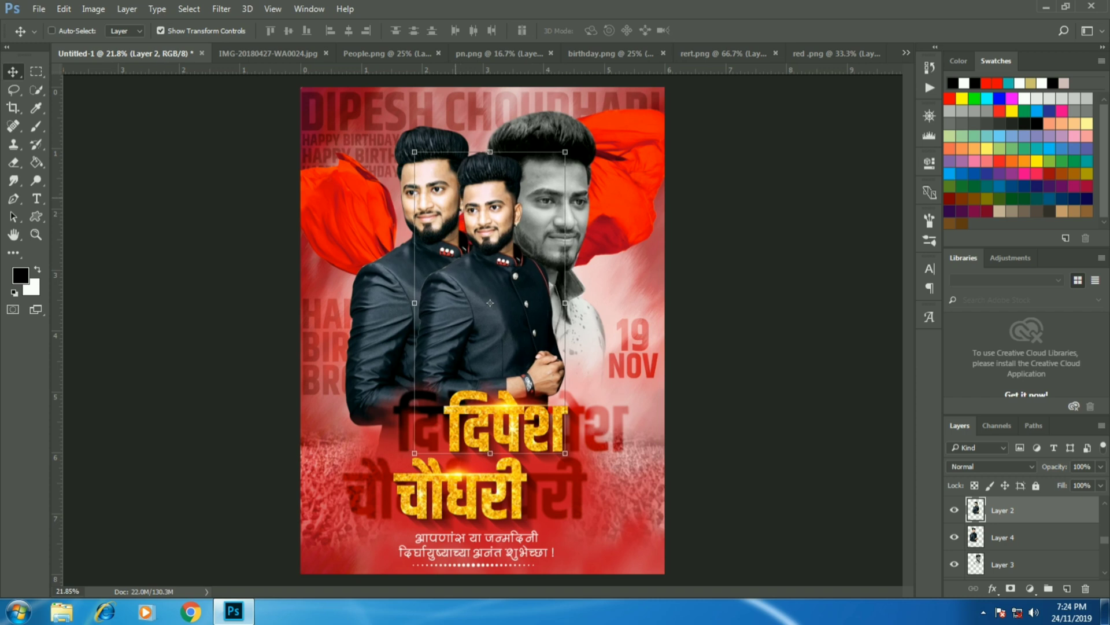
drag(454, 178, 460, 186)
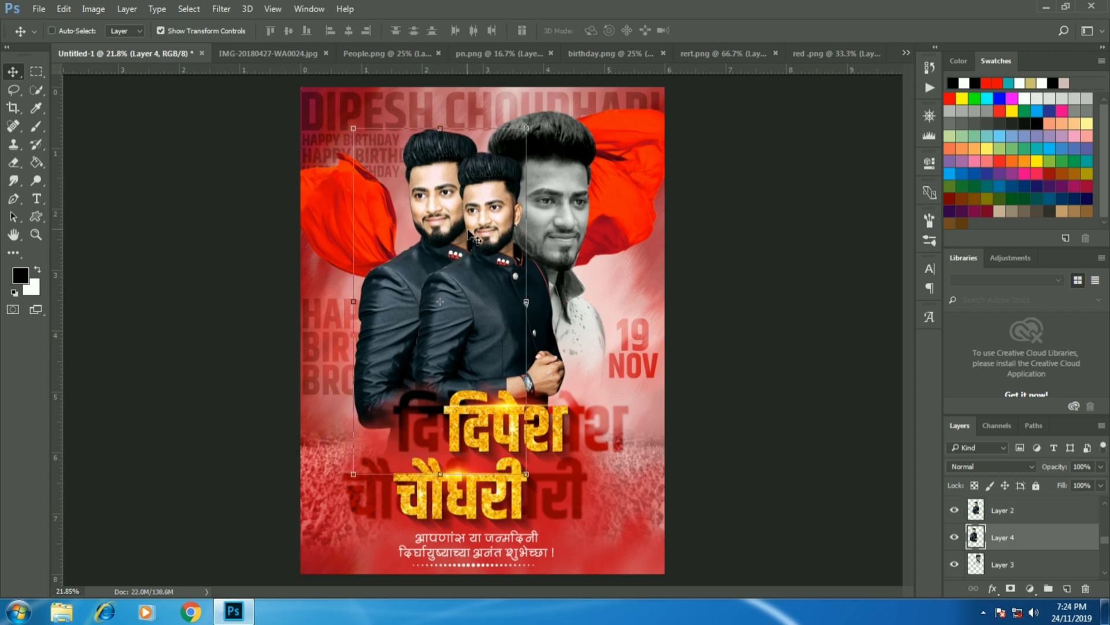
Step: Rasterize the HAPPY BIRTHDAY BROTHER text so it can be erased
ctrl+click(323, 333)
scroll(325, 335, up, 1)
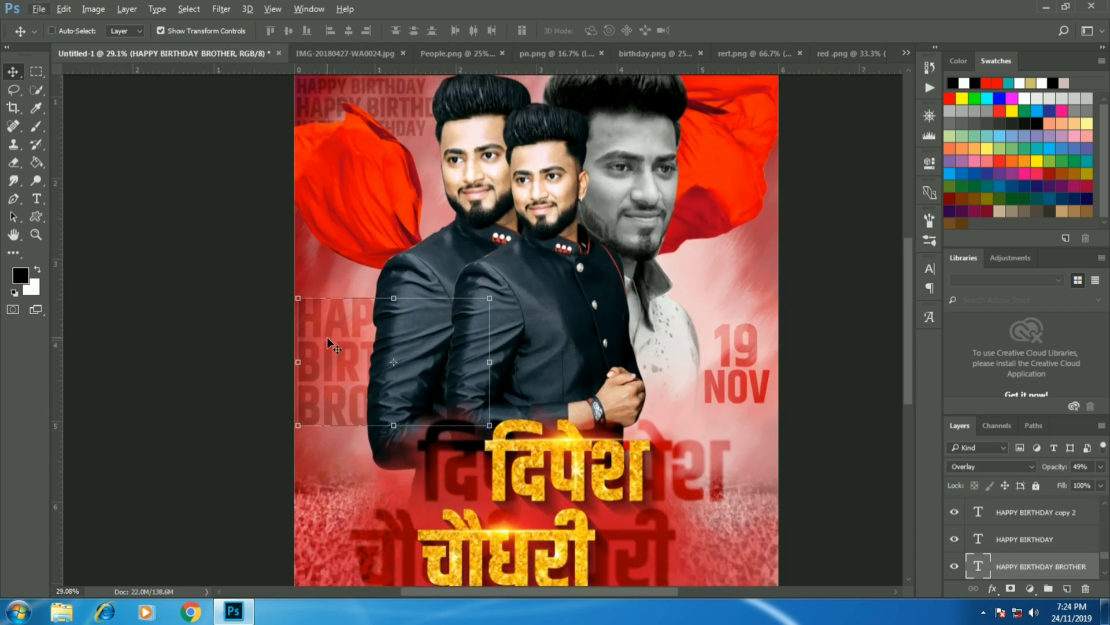
key(e)
click(471, 264)
key(Return)
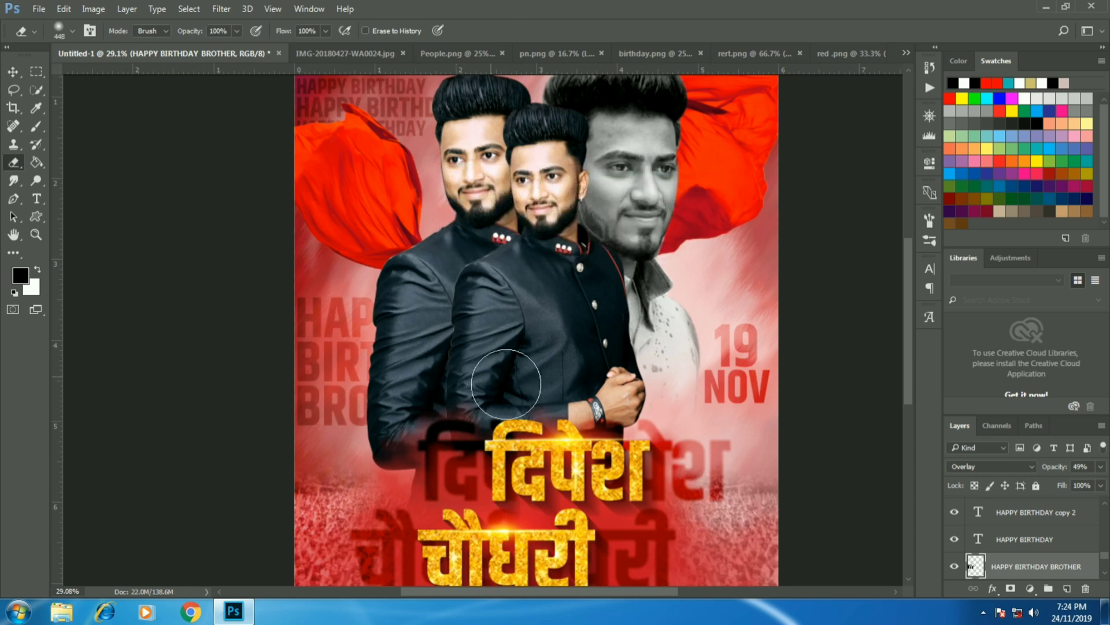
click(14, 71)
scroll(582, 342, down, 1)
Step: Duplicate the HAPPY BIRTHDAY rows rightward and downward to fill the top-left
ctrl+click(537, 337)
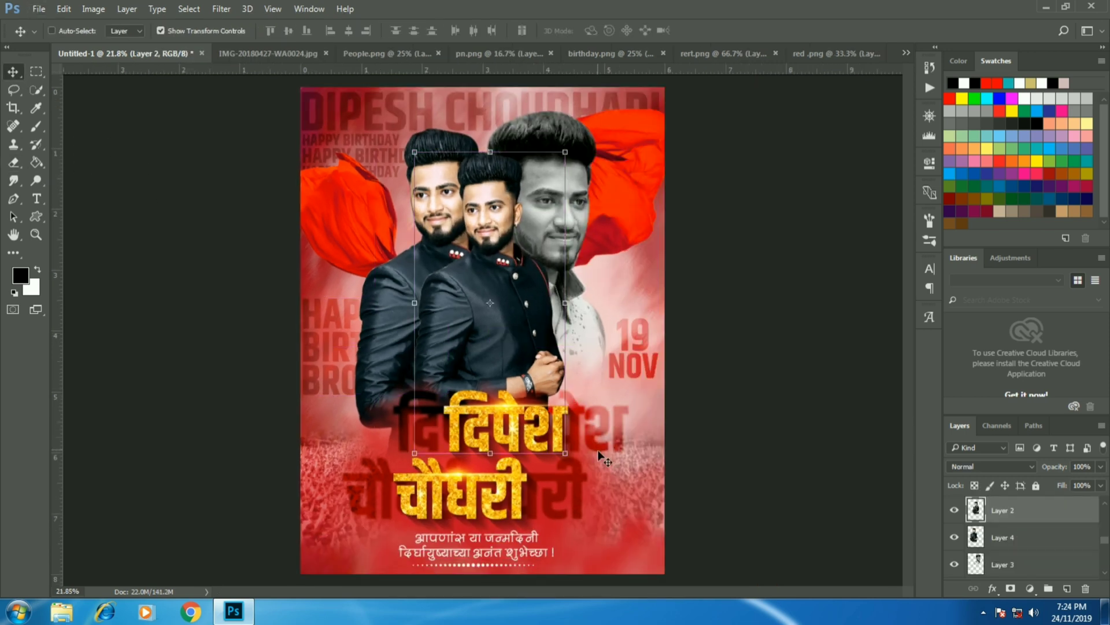
ctrl+click(605, 543)
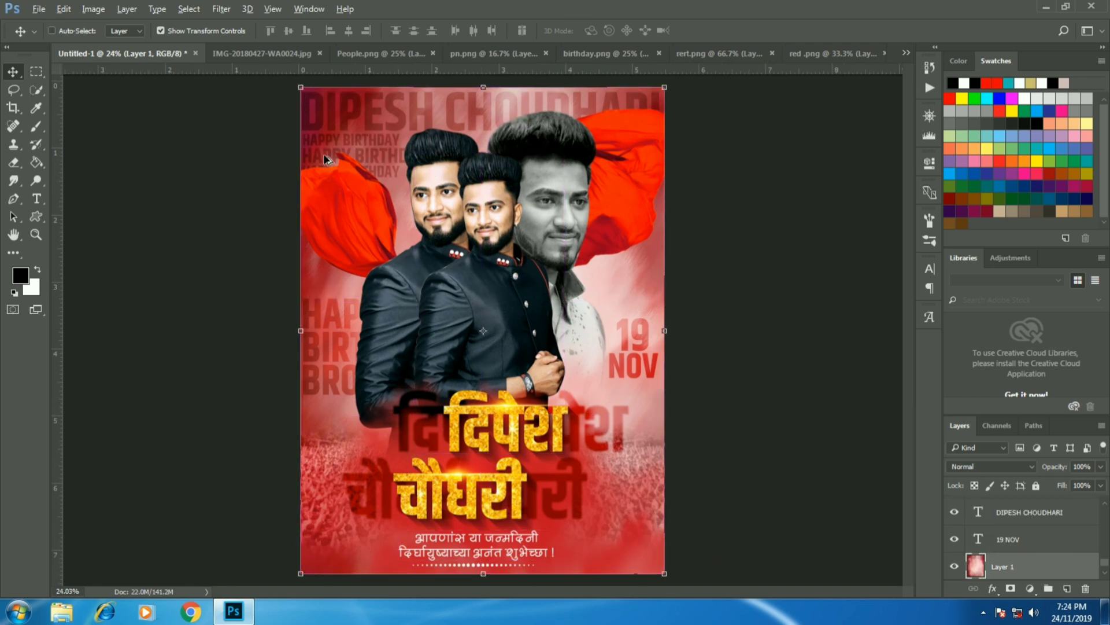
scroll(335, 158, up, 2)
mouse_move(399, 200)
mouse_down()
mouse_move(554, 201)
mouse_move(440, 222)
mouse_up()
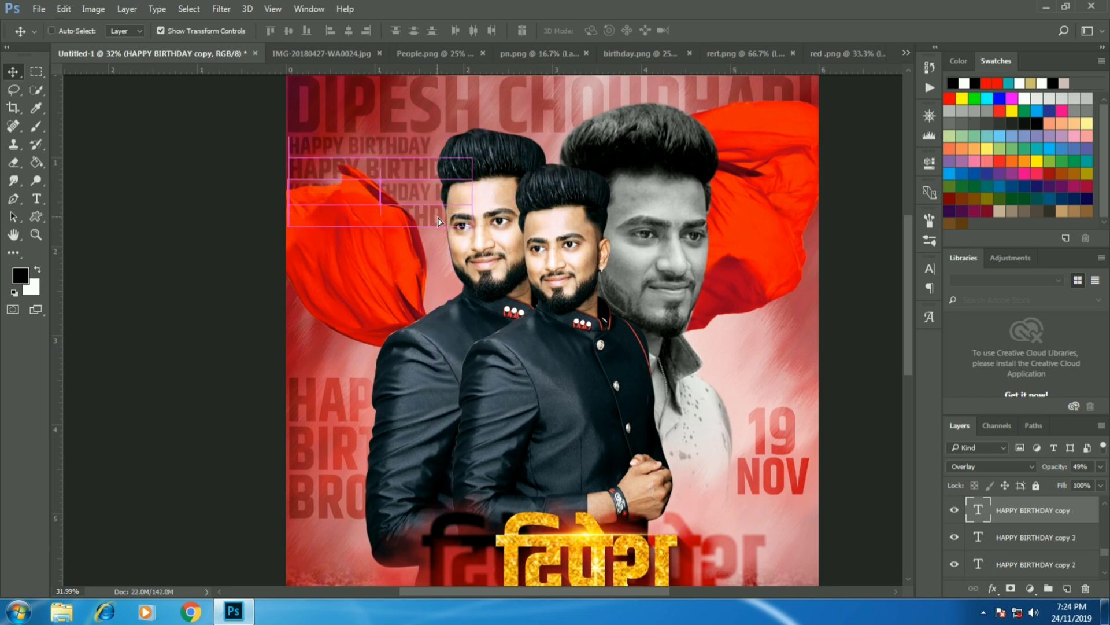
ctrl+click(412, 148)
drag(411, 148, 563, 147)
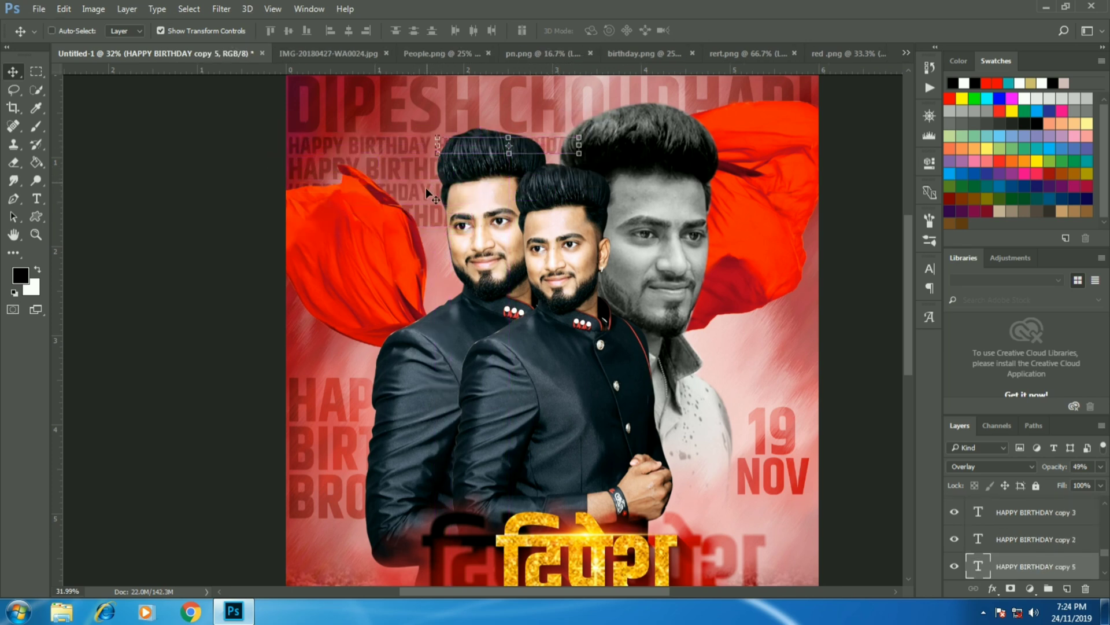
mouse_move(419, 150)
mouse_down()
mouse_move(463, 247)
mouse_move(440, 287)
mouse_up()
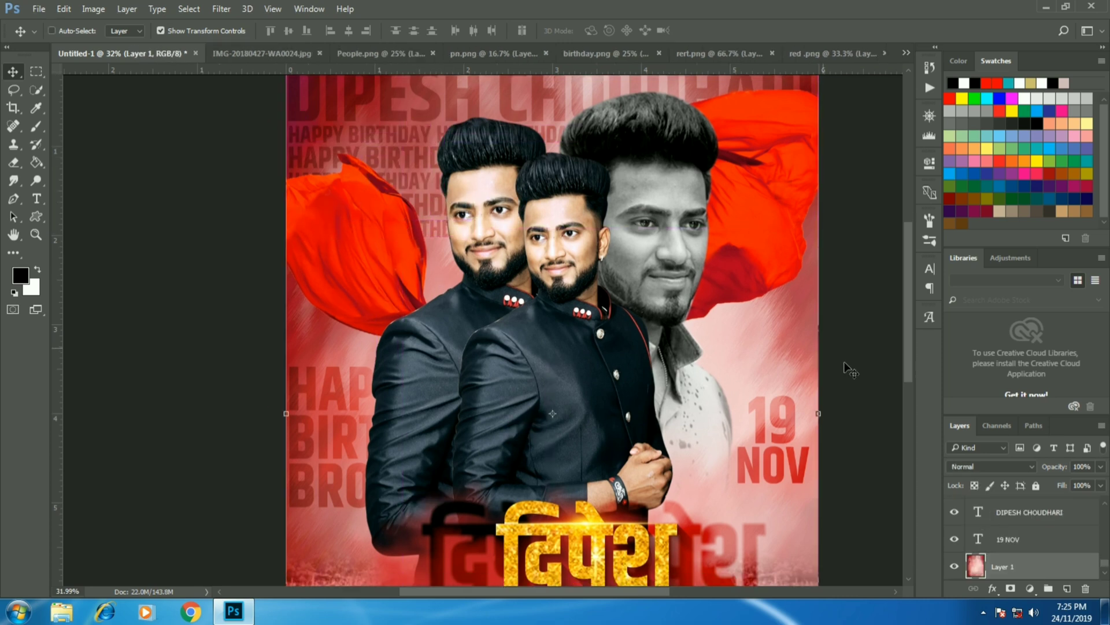
scroll(844, 367, down, 1)
click(1056, 569)
Step: Open the IMG-20180422-WA0125 glow image and bring it into the poster
key(ctrl+0)
click(44, 10)
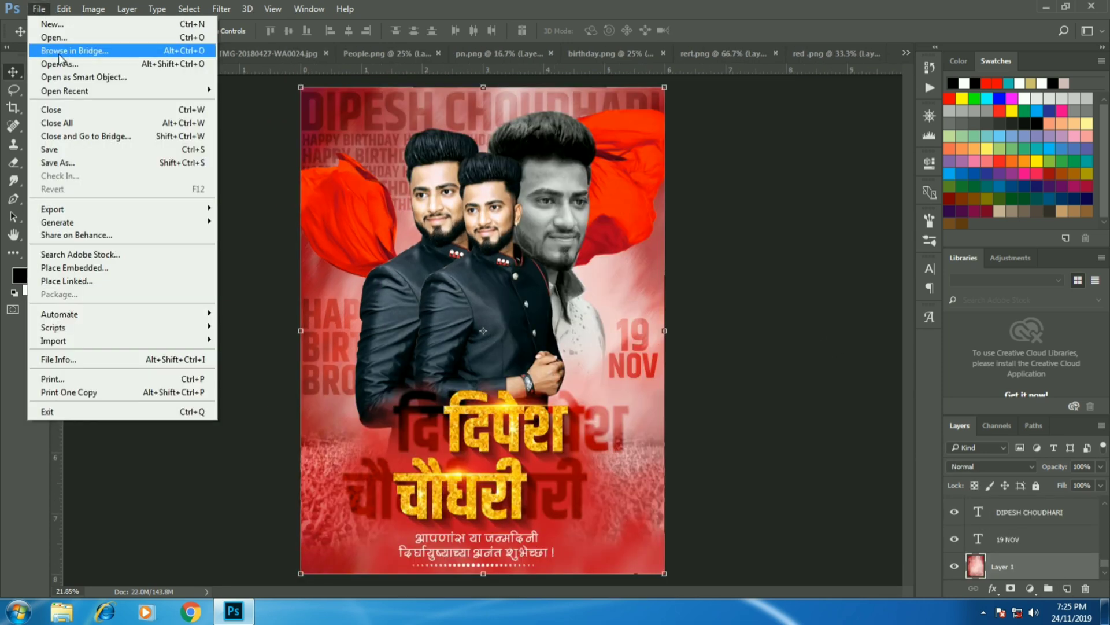
click(64, 51)
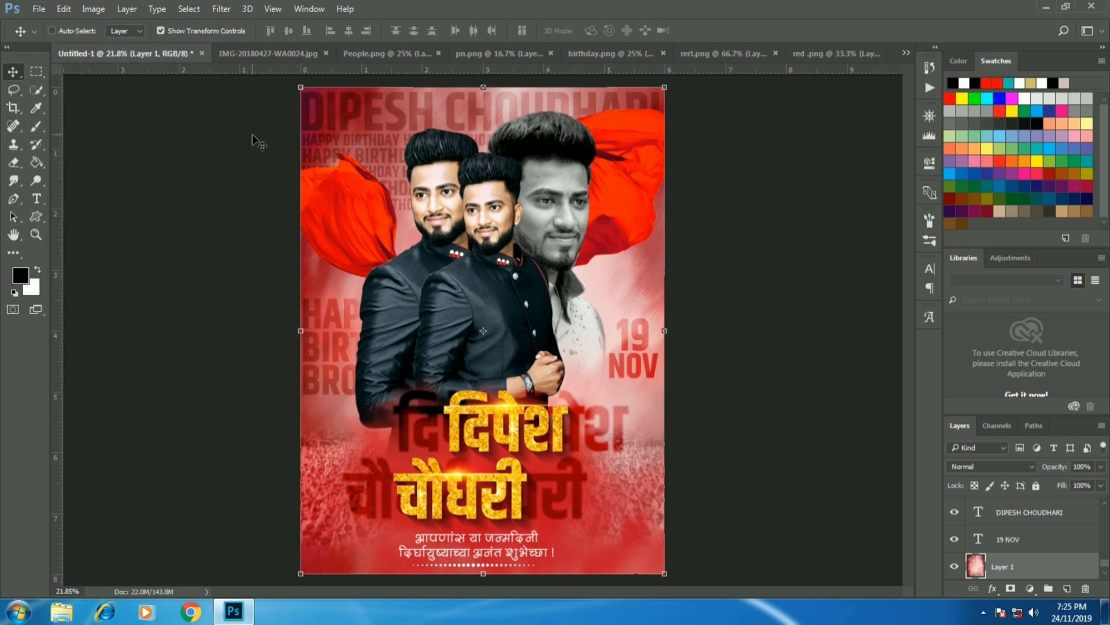
click(38, 8)
click(49, 40)
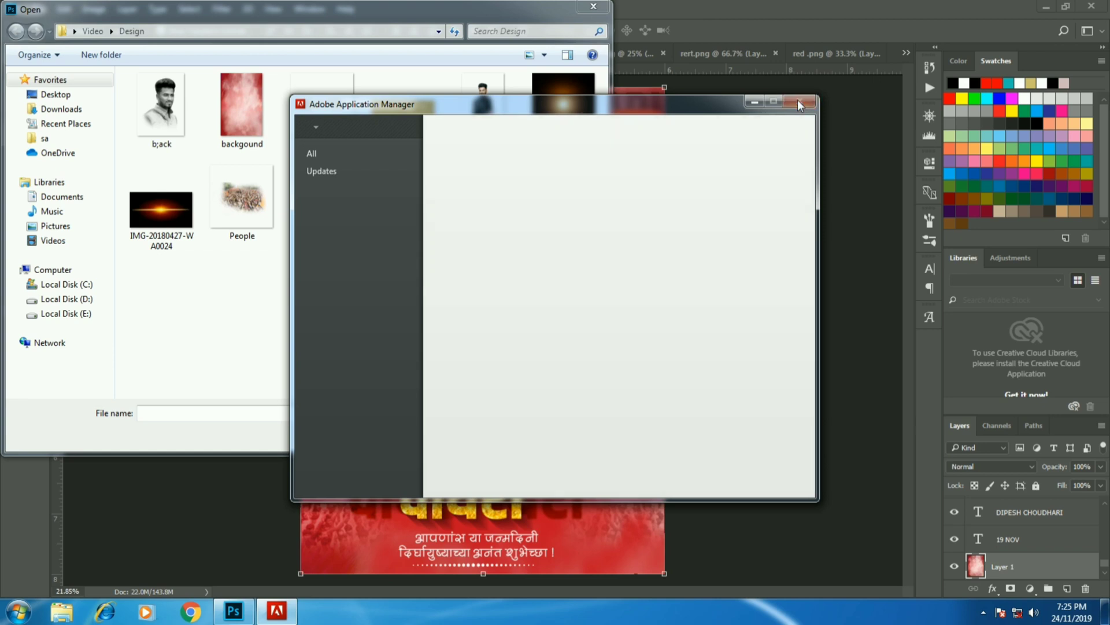
click(578, 207)
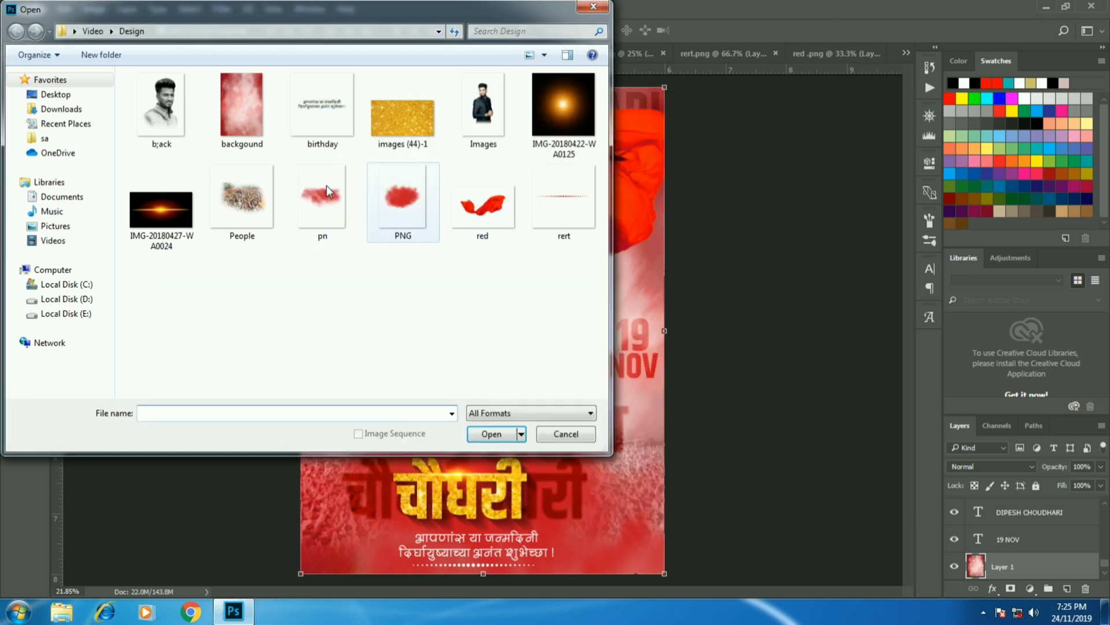
double_click(564, 105)
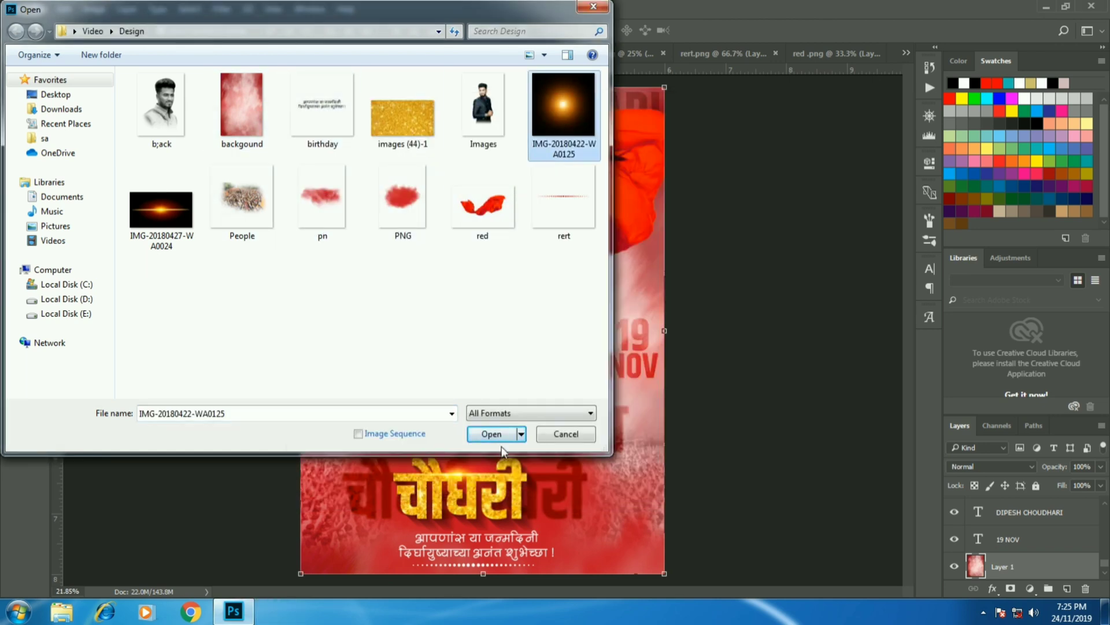
click(85, 57)
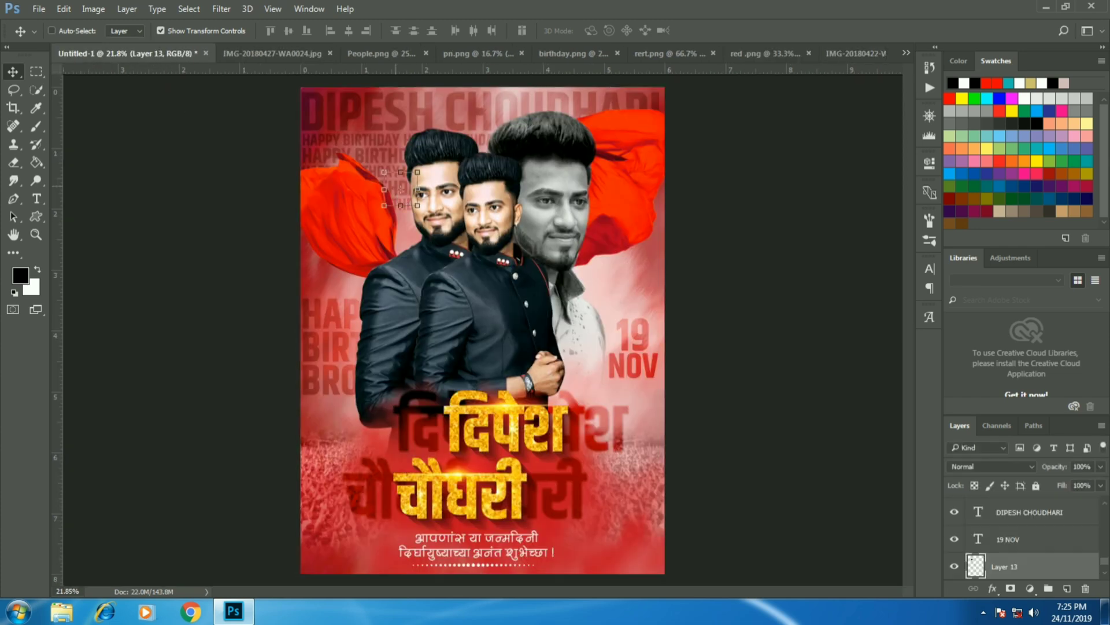
Step: Enlarge the glow to about 223px and blend it in Screen mode
drag(426, 178, 489, 100)
click(613, 30)
click(613, 30)
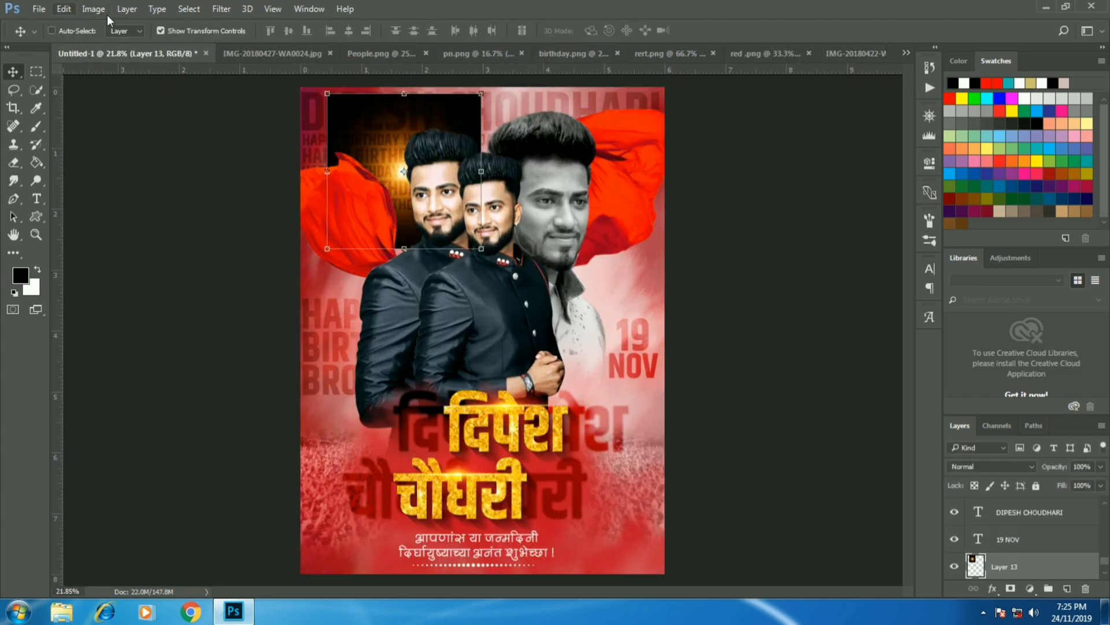
click(991, 467)
click(983, 282)
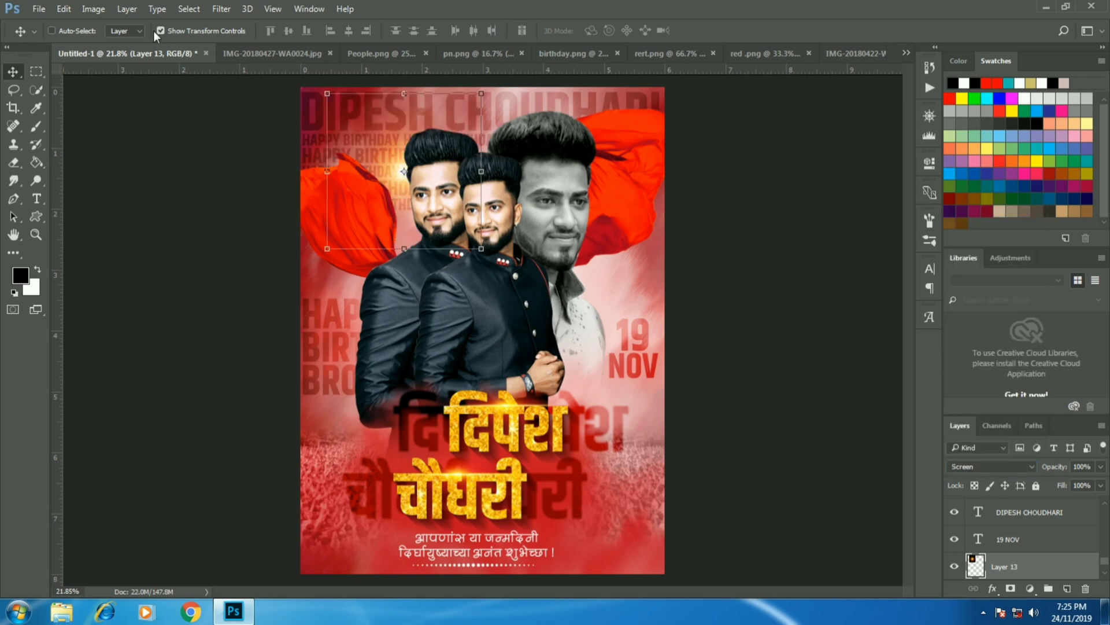
Step: Apply a Hue/Saturation adjustment to the glow and enlarge it to about 145%
click(93, 9)
mouse_move(121, 113)
click(277, 112)
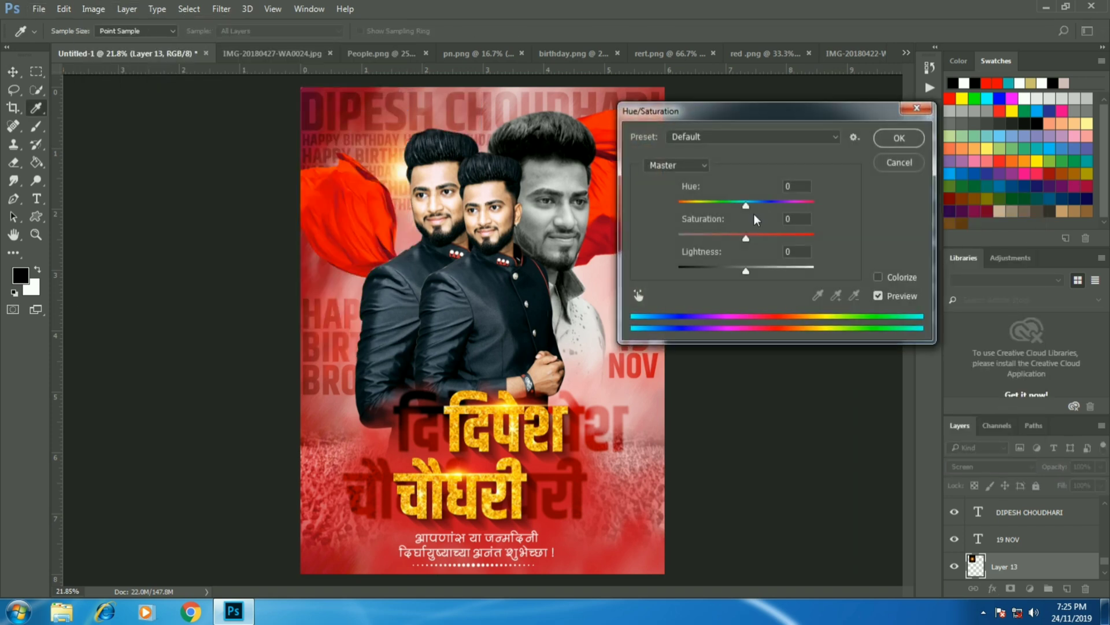
click(899, 137)
key(ctrl+t)
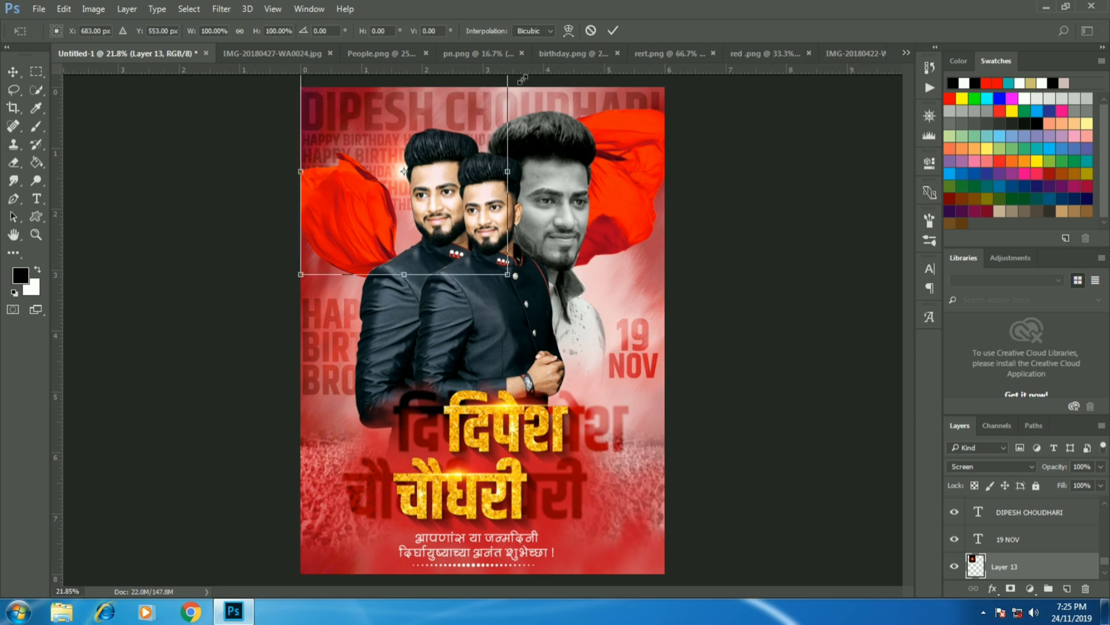
drag(484, 91, 535, 73)
click(613, 31)
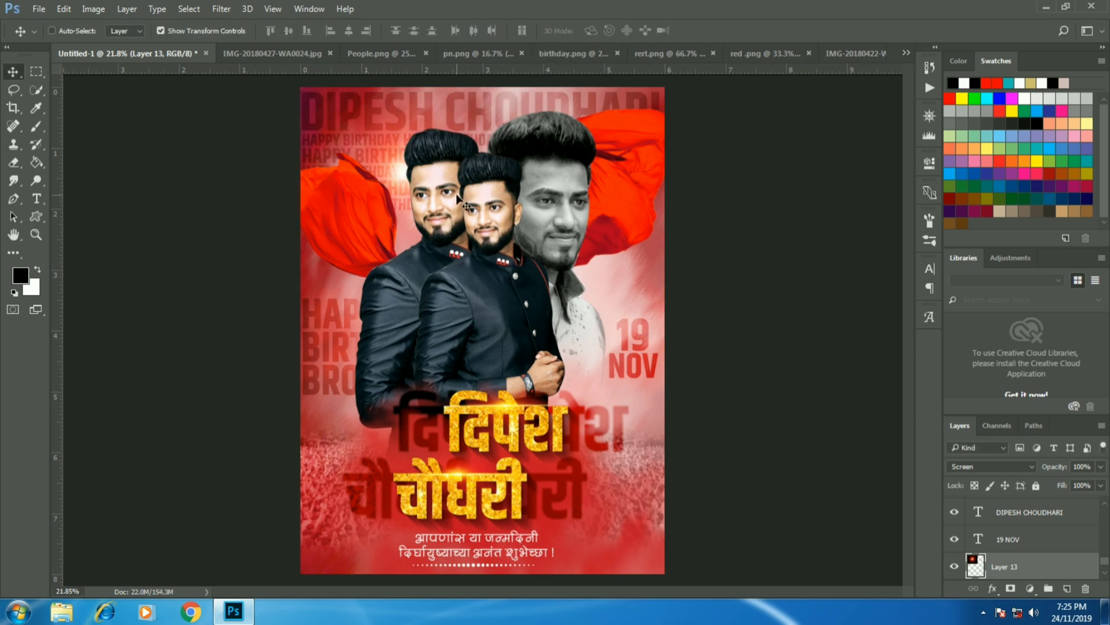
Step: Shift Layer 12's hue to -12 with Hue/Saturation
right_click(371, 206)
click(405, 229)
click(93, 9)
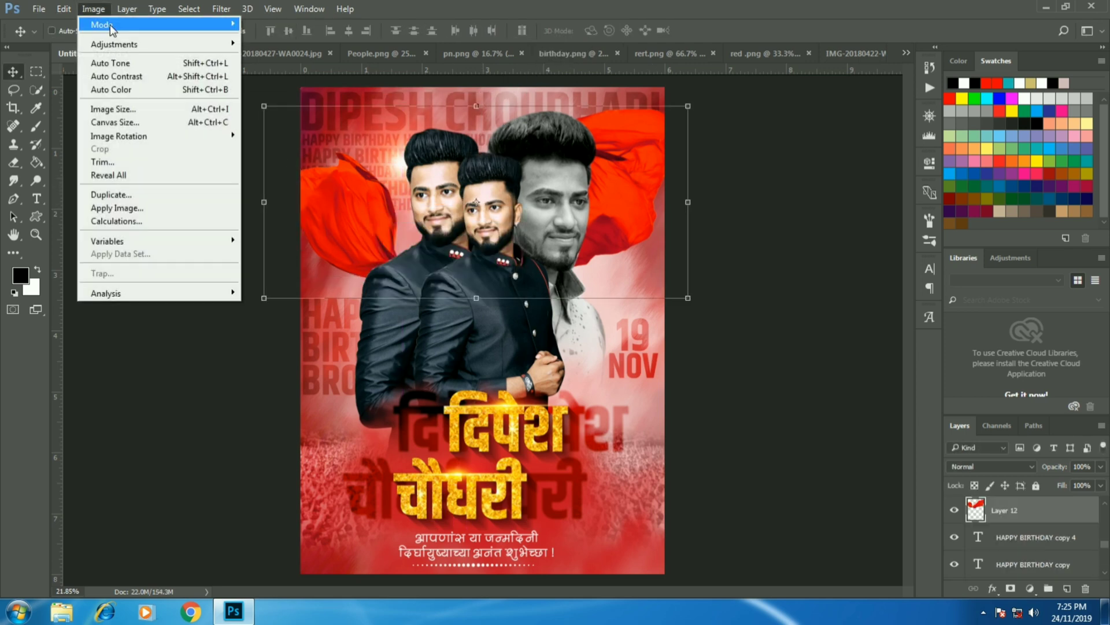
click(277, 114)
mouse_move(741, 210)
mouse_down()
mouse_move(754, 204)
mouse_move(739, 205)
mouse_up()
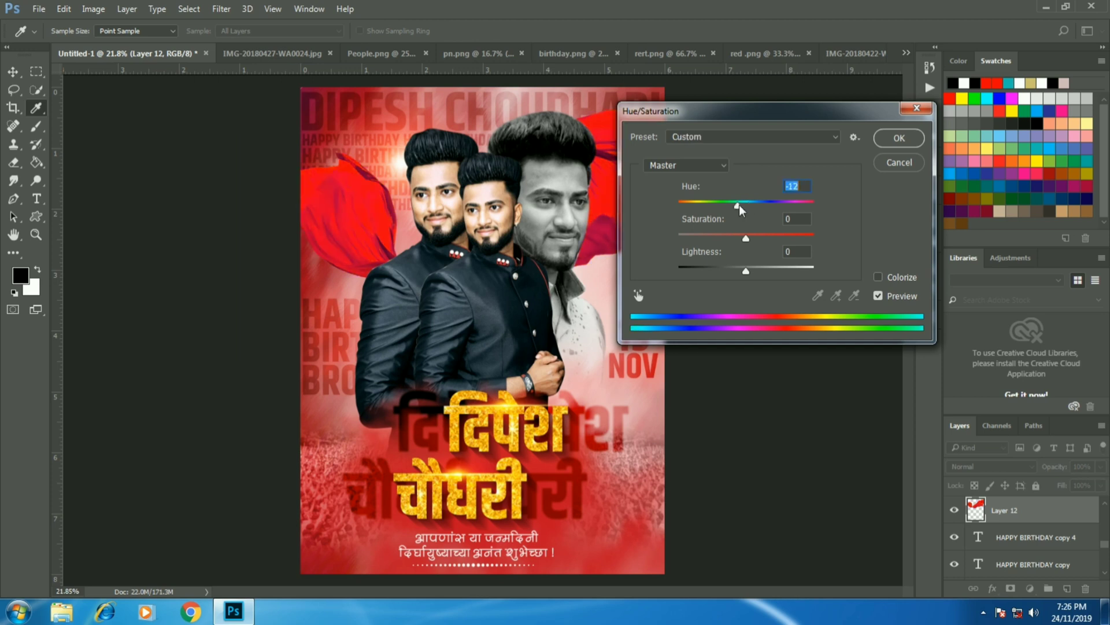
key(Return)
key(v)
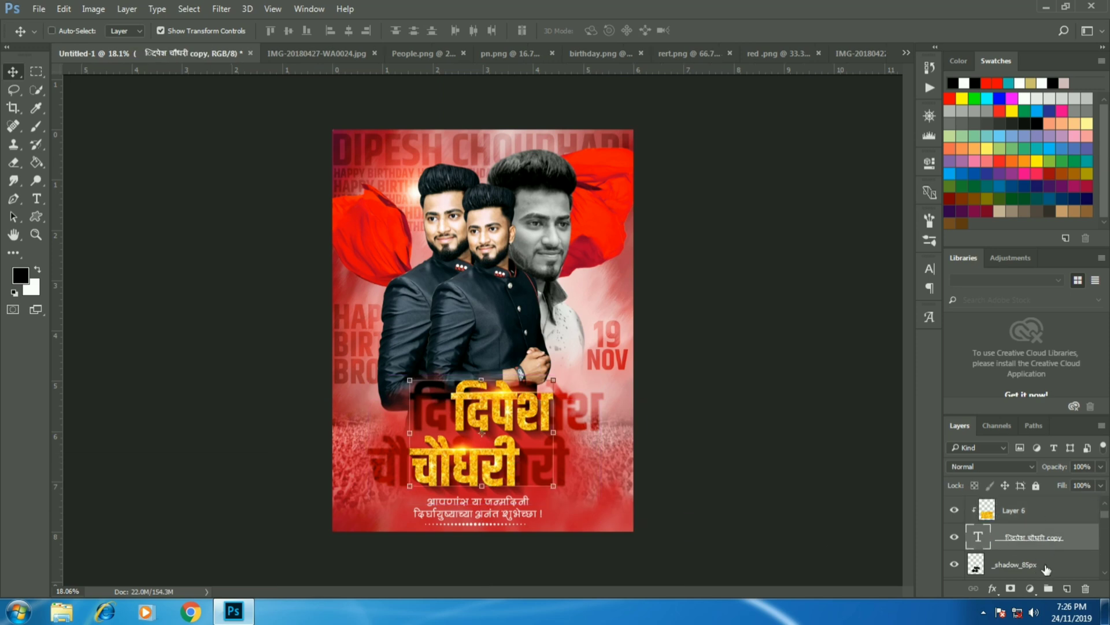
Step: Select the shadow_85px layer in the Layers panel
click(1046, 569)
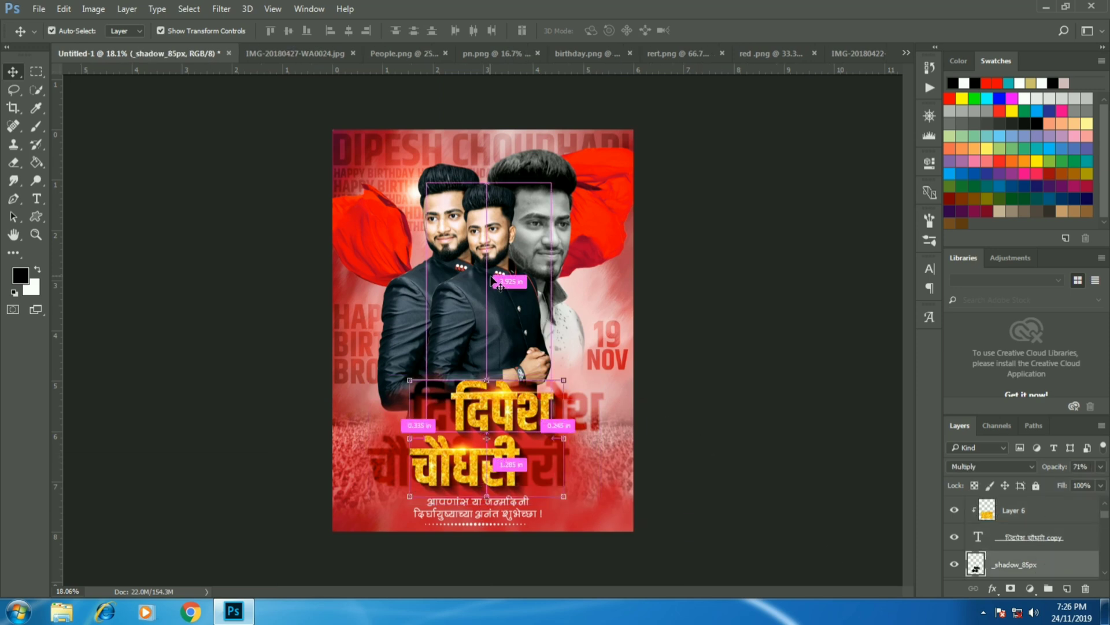